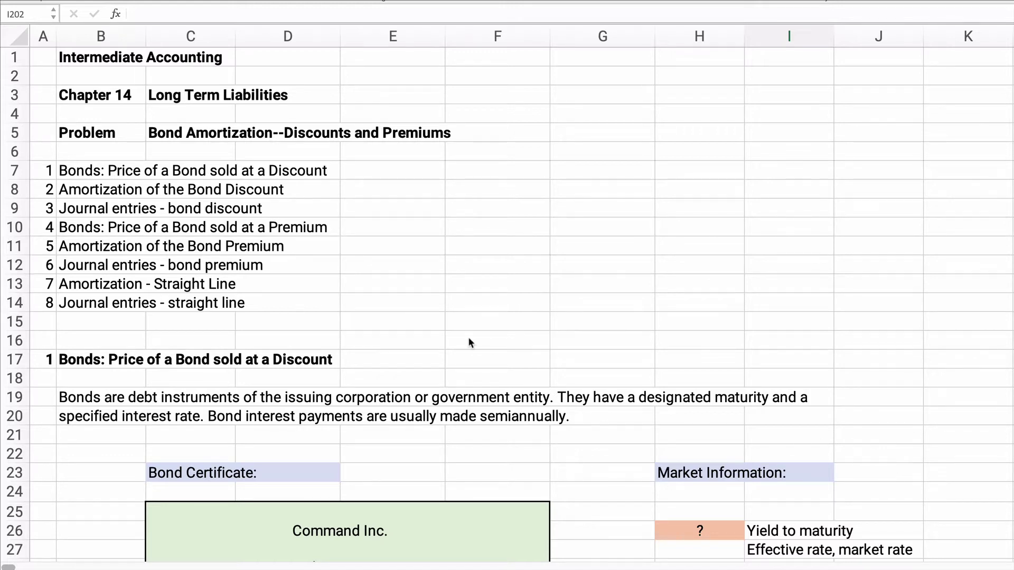
Scroll down to the Command Inc. $600,000, 6-year, 5% semiannual bond sold to yield 6%.
scroll(476, 344, "down", 7)
scroll(516, 355, "down", 1)
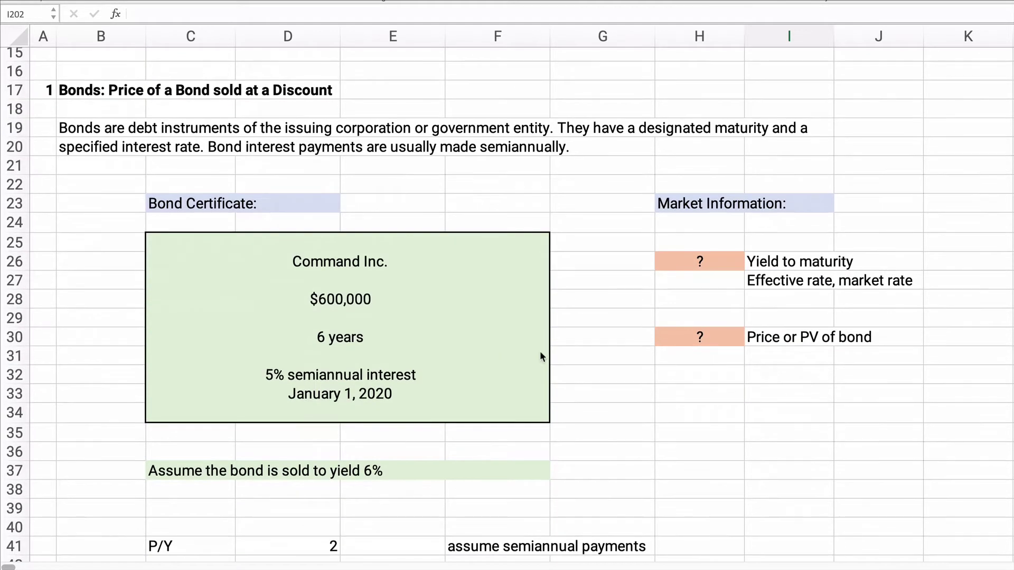
scroll(566, 358, "down", 1)
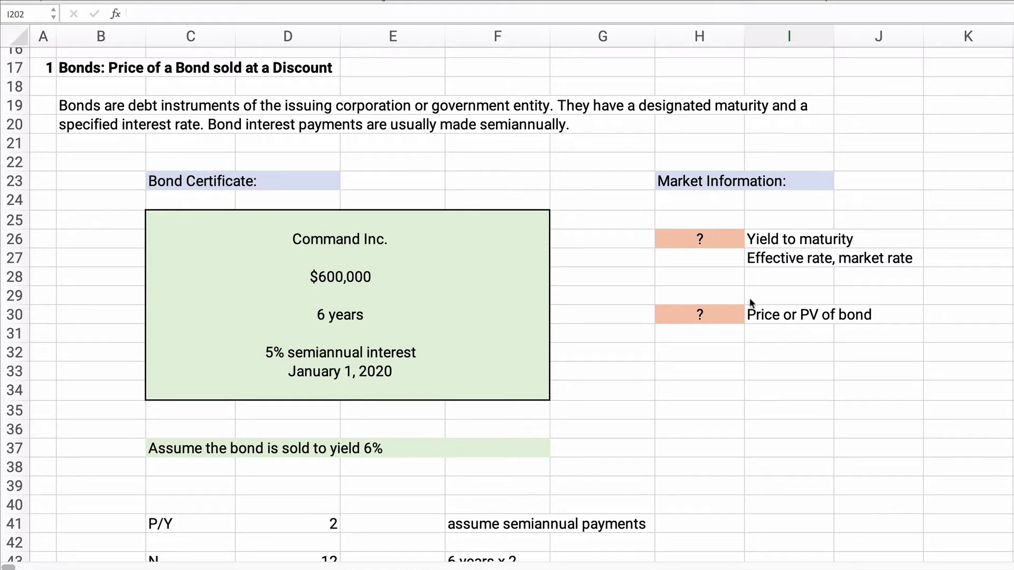
Delete the existing bond price formula from D45.
left_click(711, 314)
left_click(687, 384)
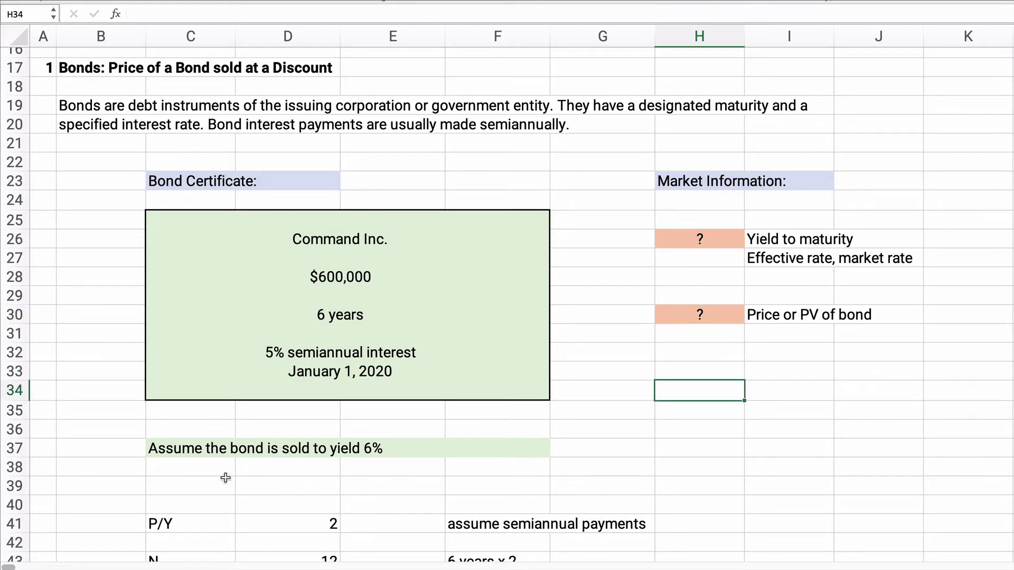
scroll(56, 410, "down", 5)
scroll(56, 410, "down", 5)
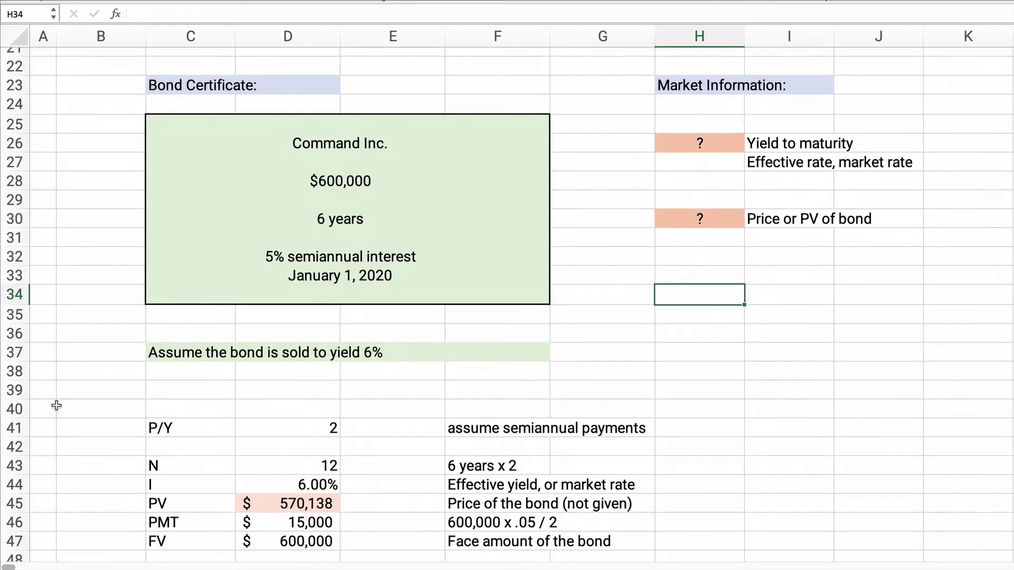
left_click(263, 418)
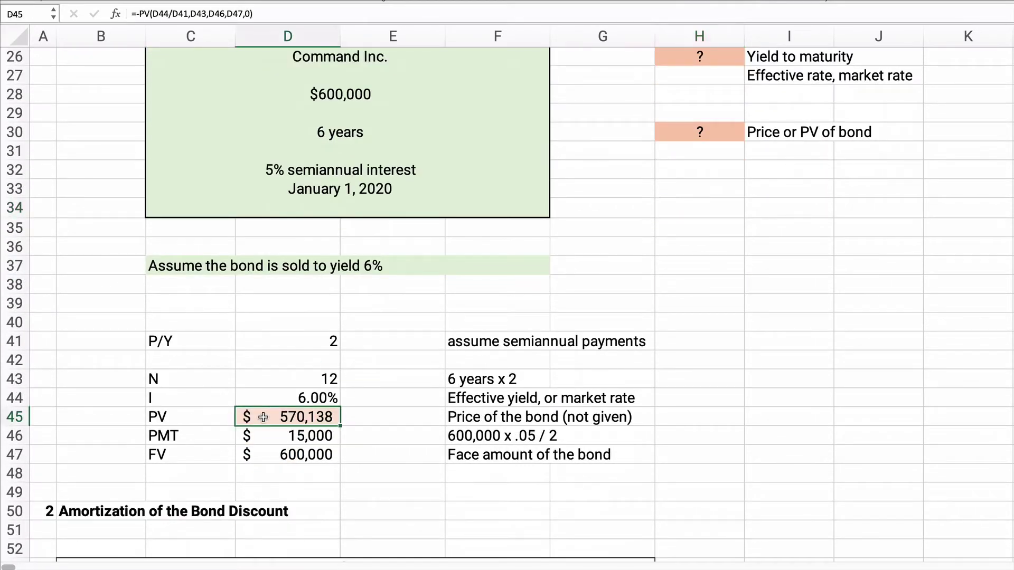
key("Delete")
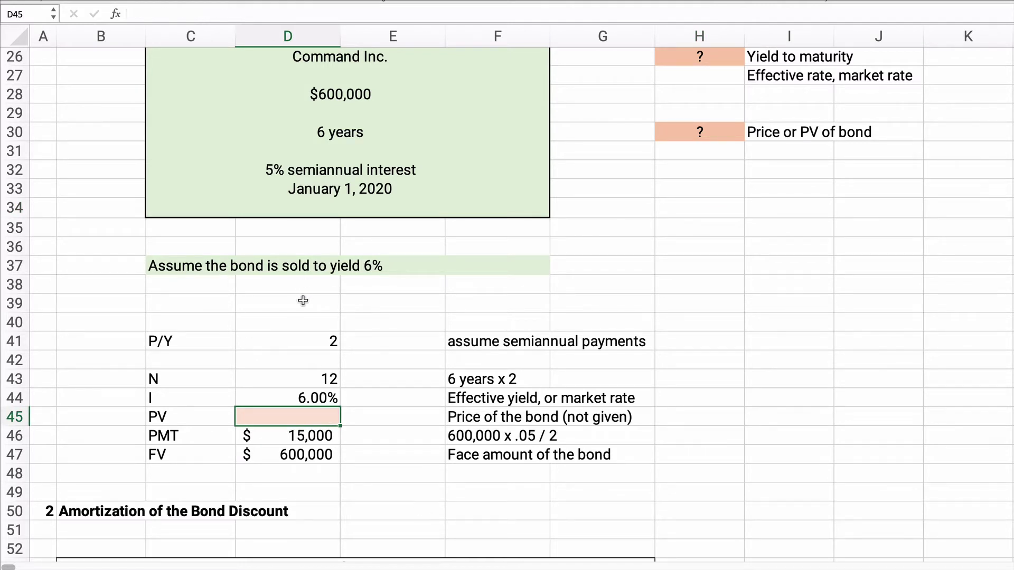
Review the PV inputs (P/Y 2, N 12, I 6.00%, PMT $15,000, FV $600,000), then reselect D45.
left_click(290, 342)
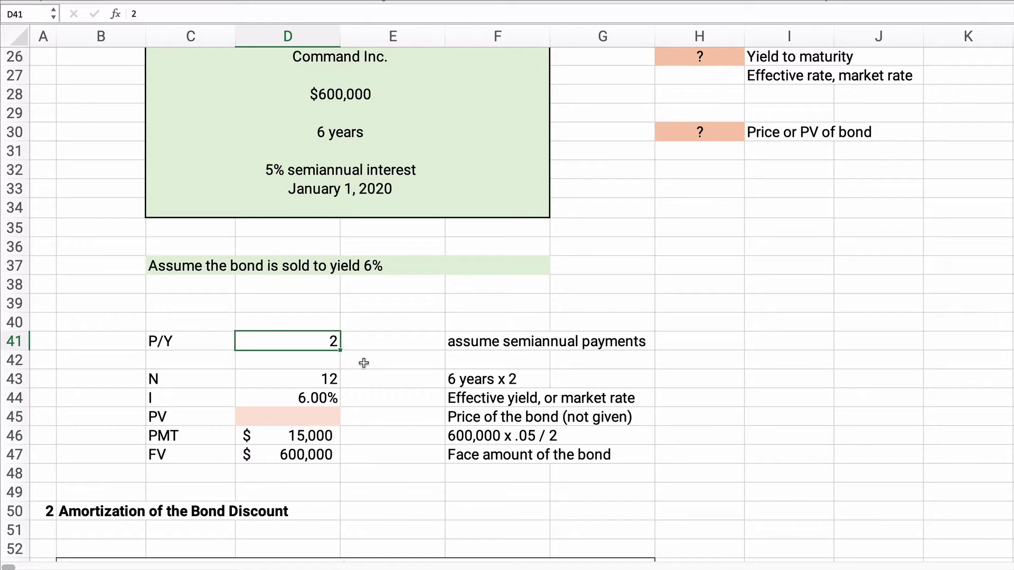
left_click(293, 381)
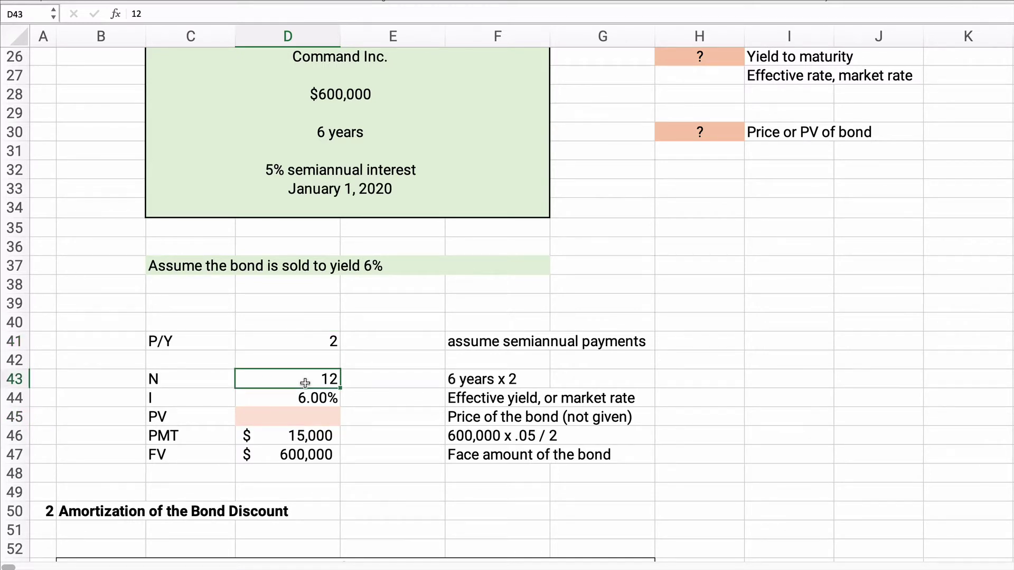
left_click(281, 398)
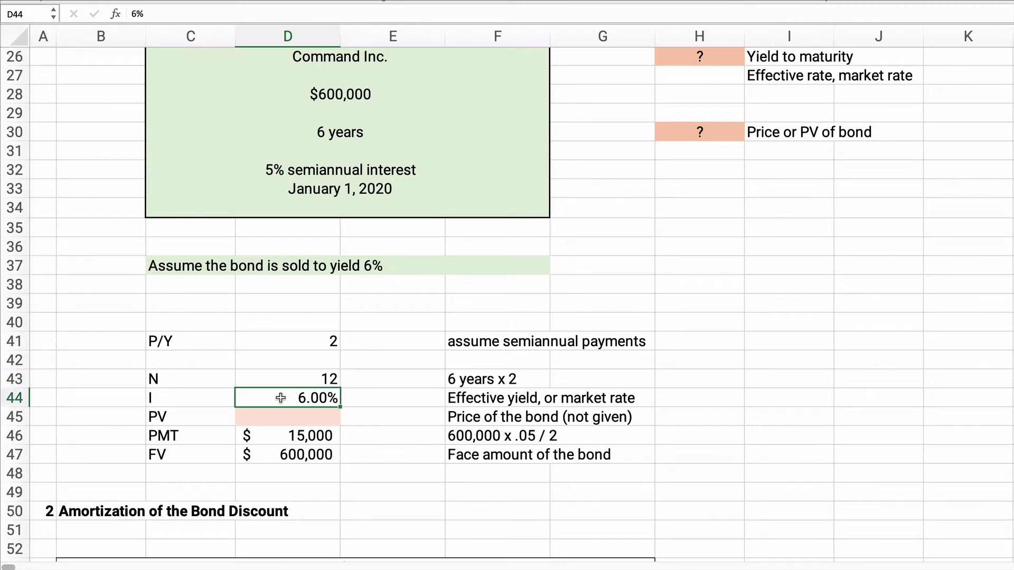
left_click(267, 436)
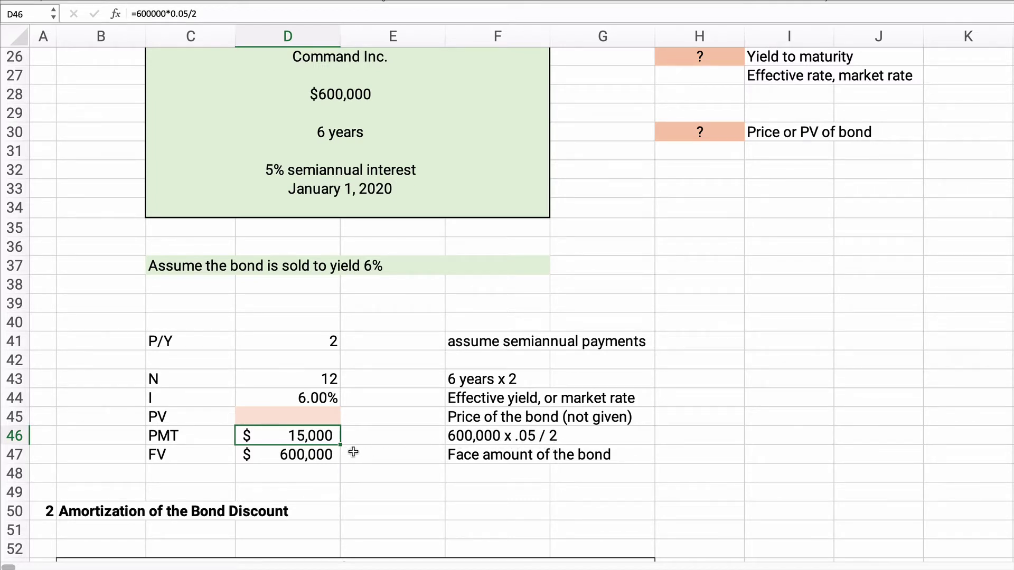
left_click(277, 456)
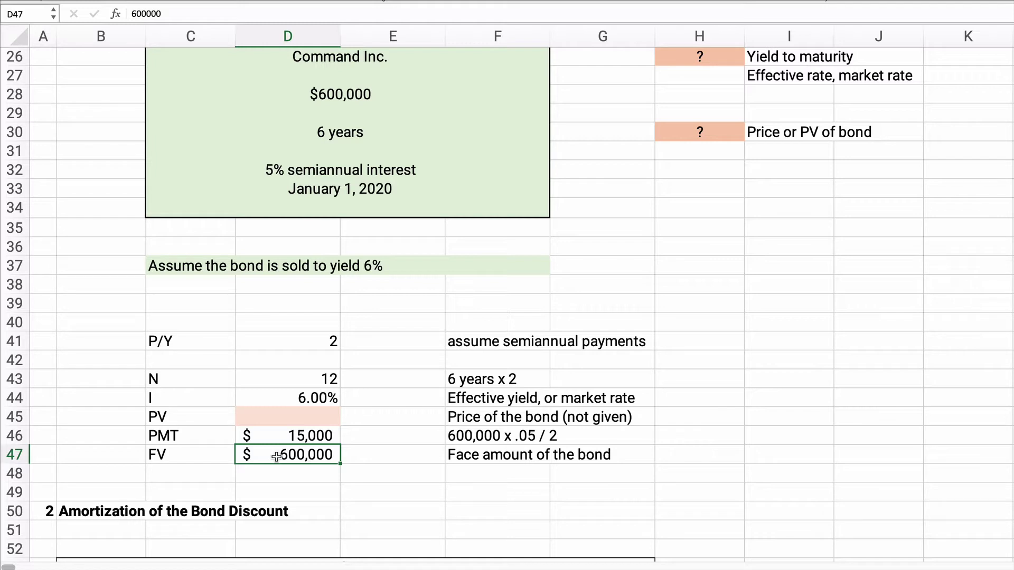
left_click(283, 418)
Enter =PV(D44/D41,D43,D46,D47,0) in D45, returning a bond price of $(570,138).
type("=")
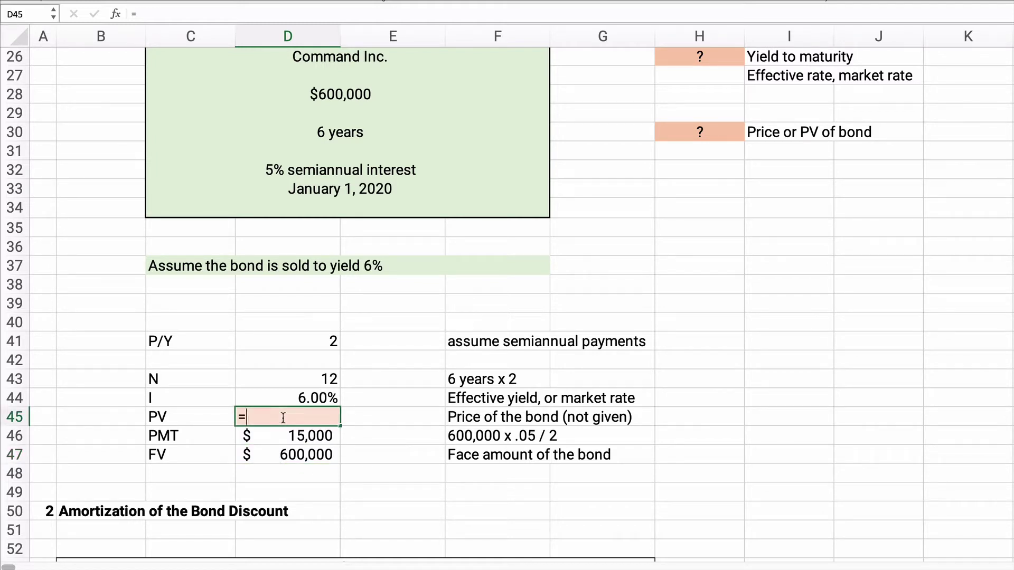
type("pv(")
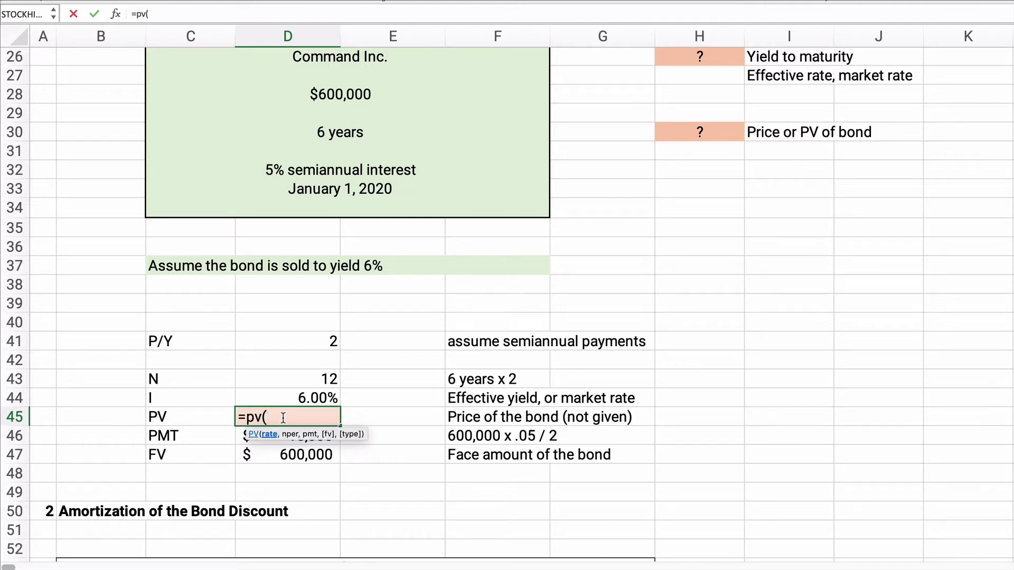
left_click(295, 397)
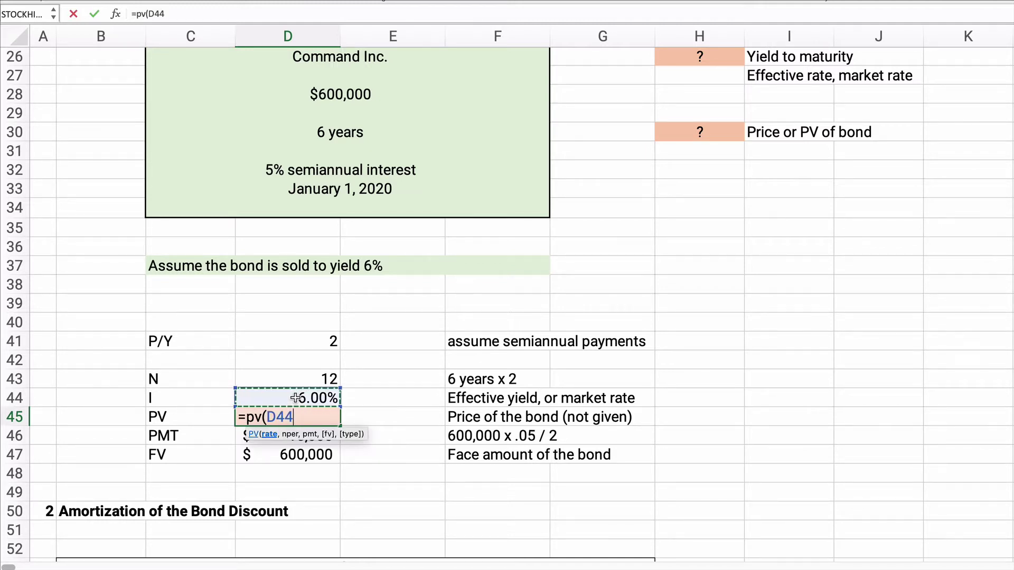
type("/")
left_click(301, 343)
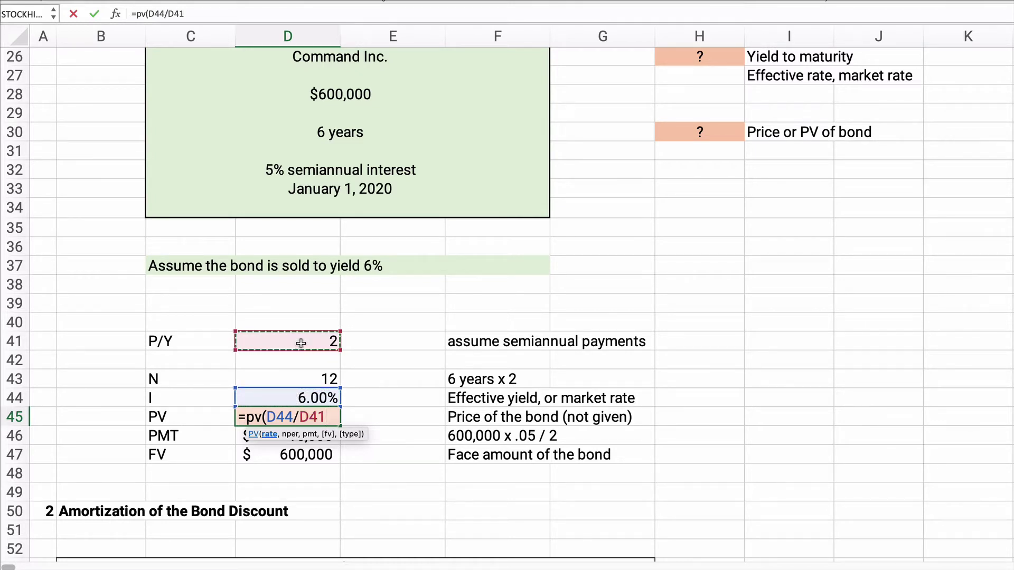
type(",")
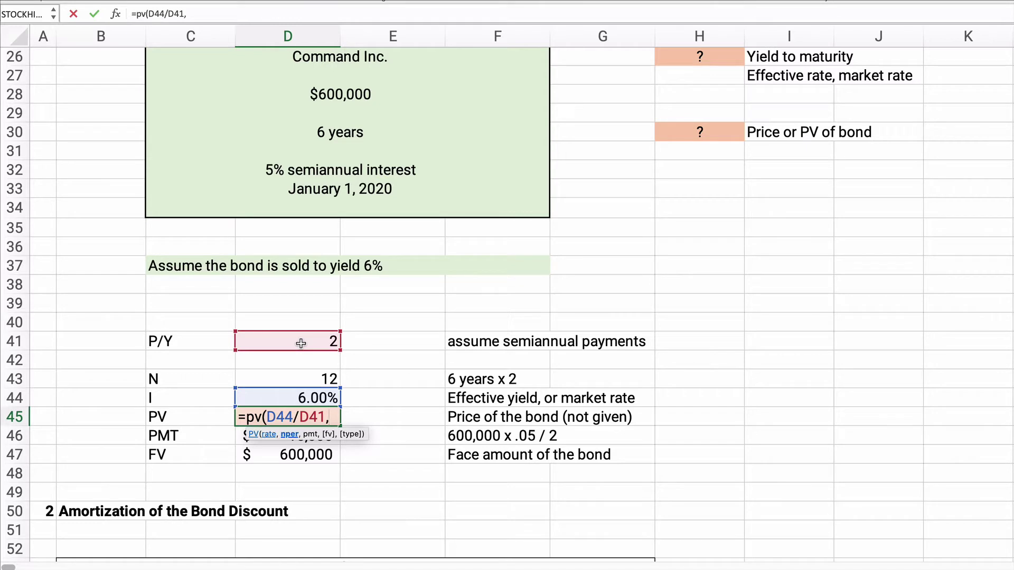
left_click(316, 378)
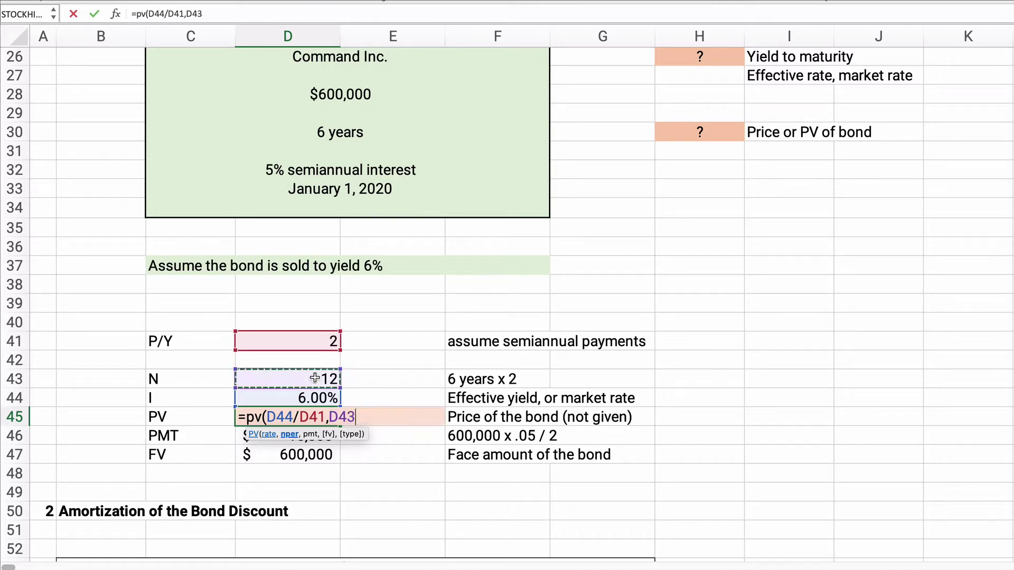
type(",")
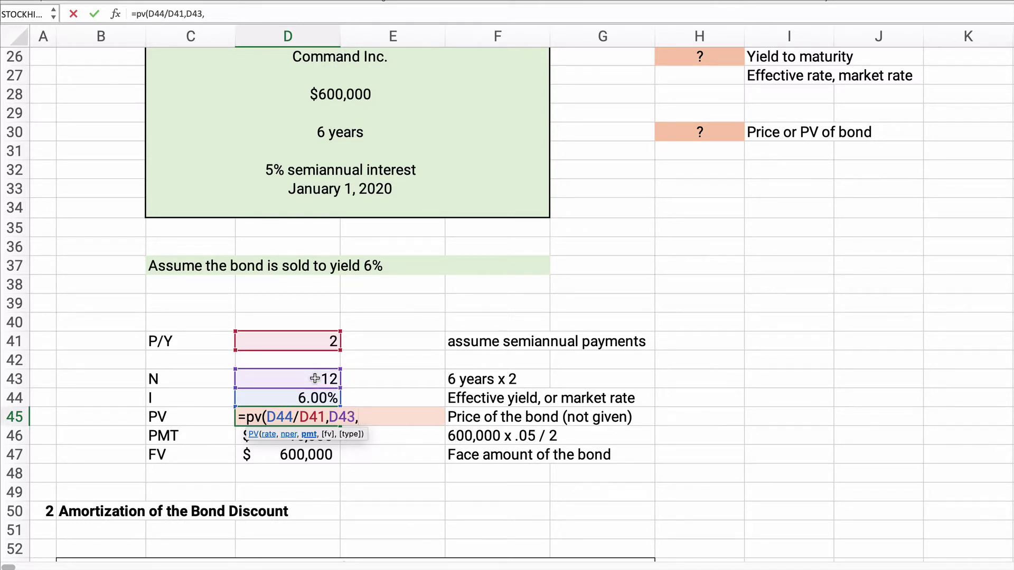
left_click(237, 438)
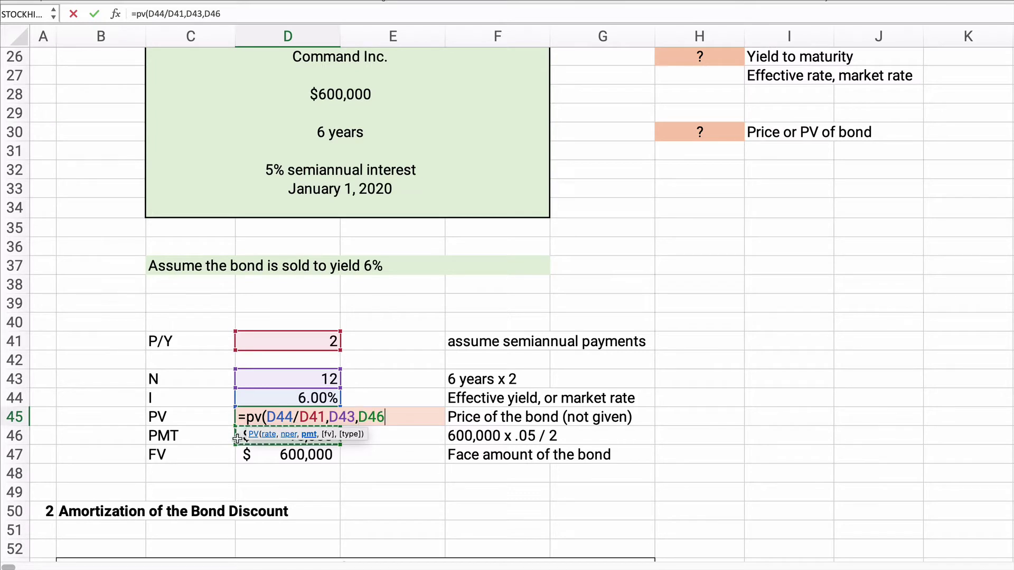
type(",")
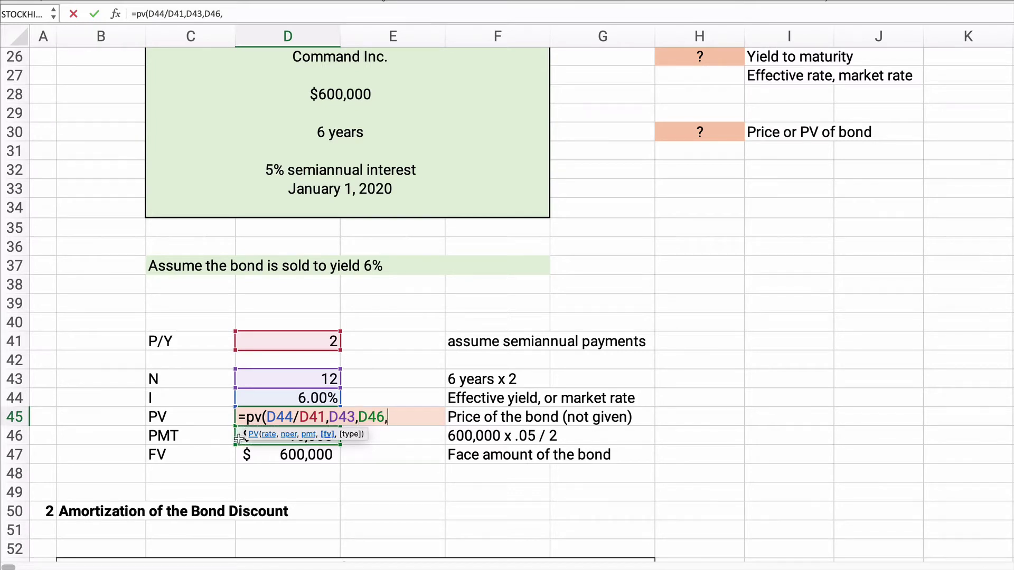
left_click(275, 453)
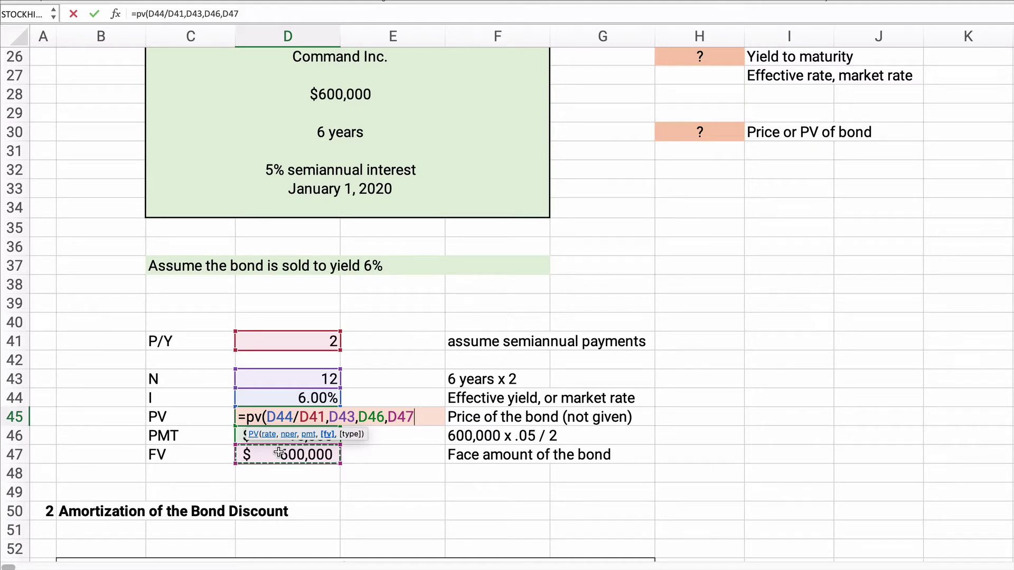
type(",")
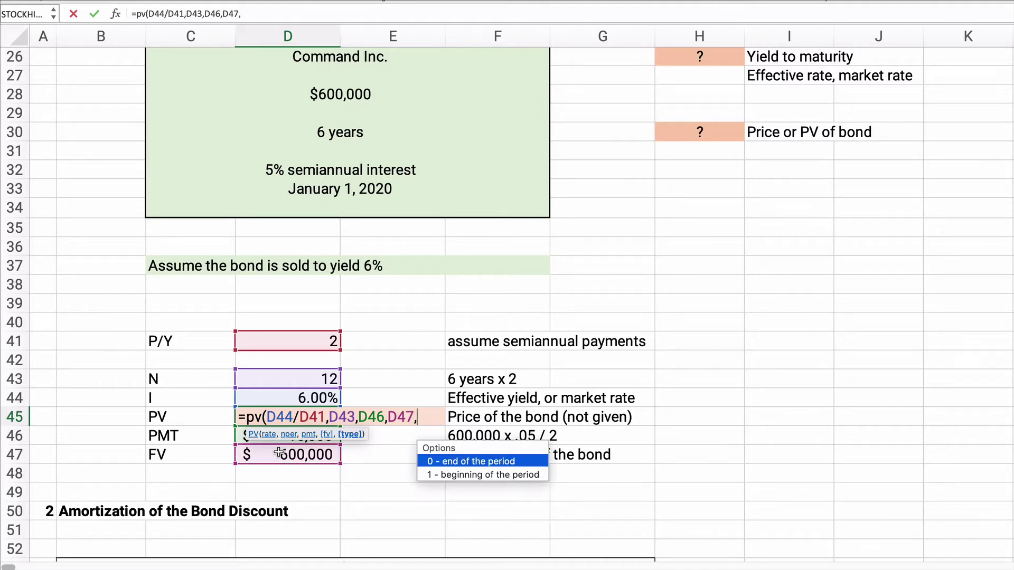
double_click(462, 463)
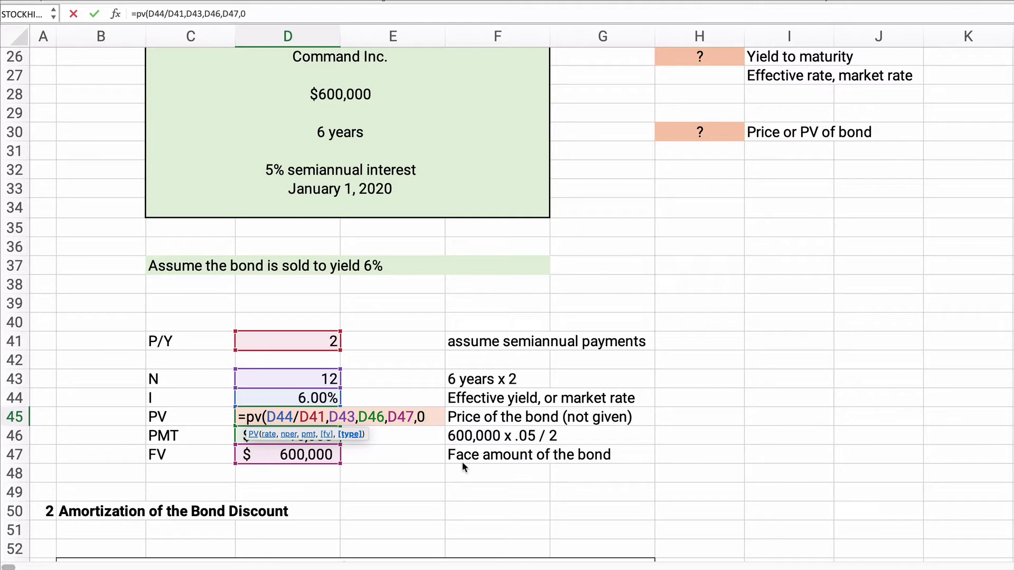
type(")")
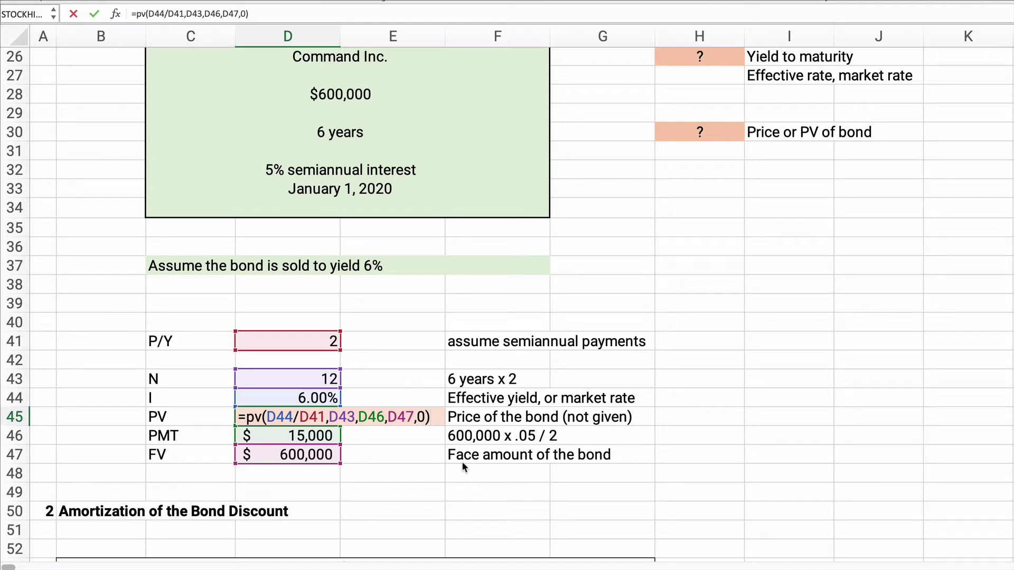
key("Return")
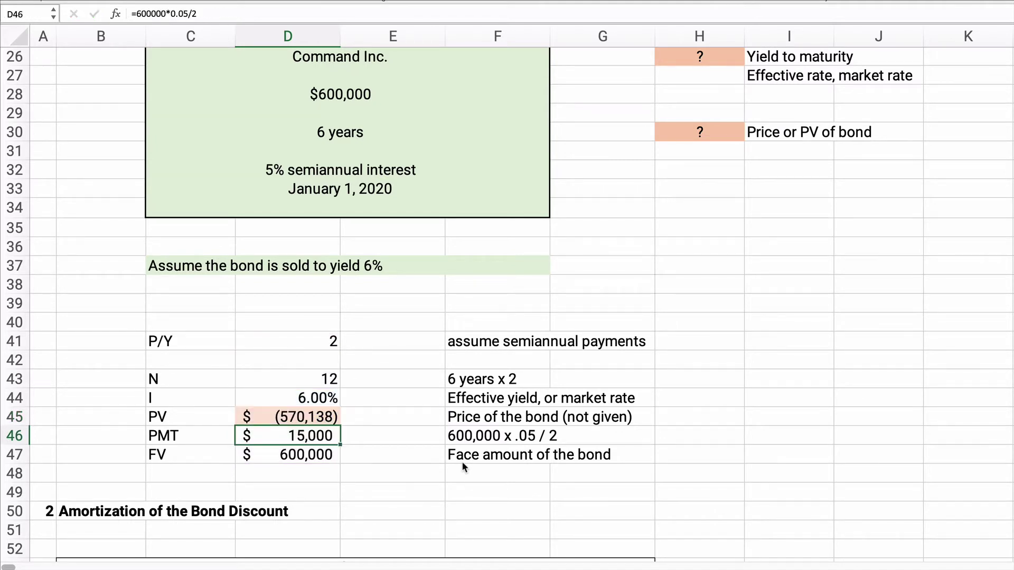
left_click(264, 419)
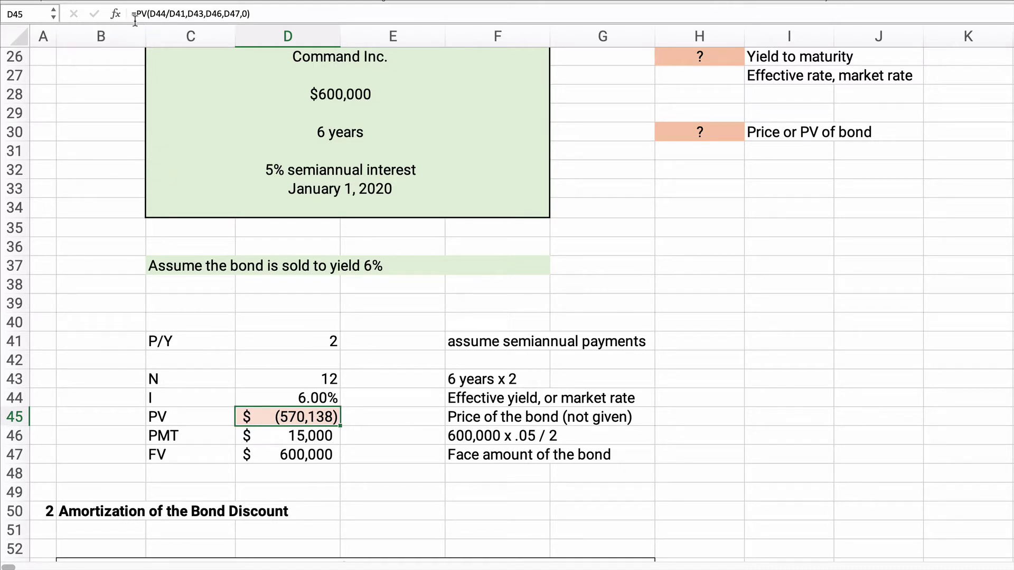
Add a leading minus so D45 reads =-PV(D44/D41,D43,D46,D47,0), giving a positive $570,138.
key("F2")
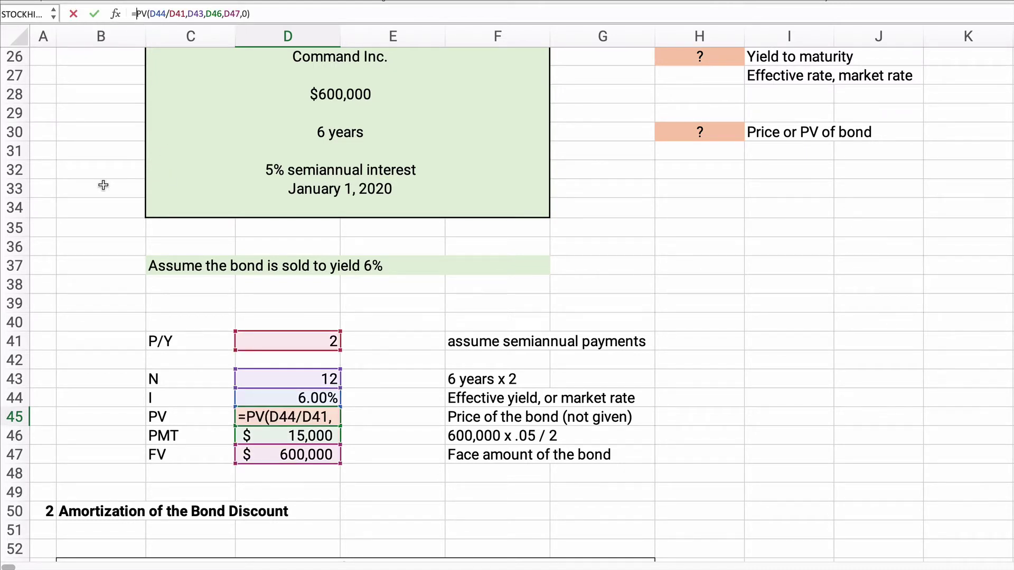
type("-")
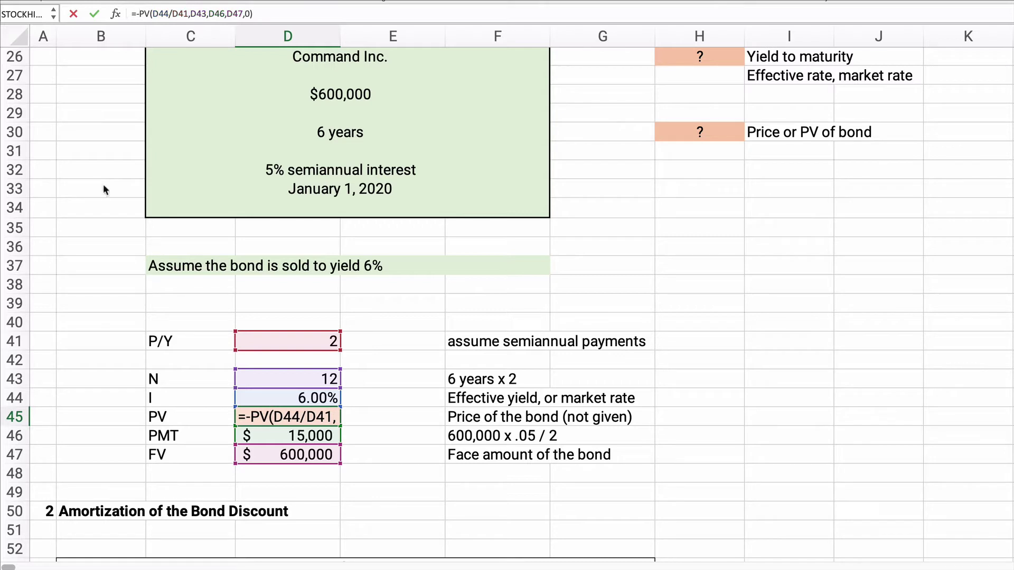
key("Return")
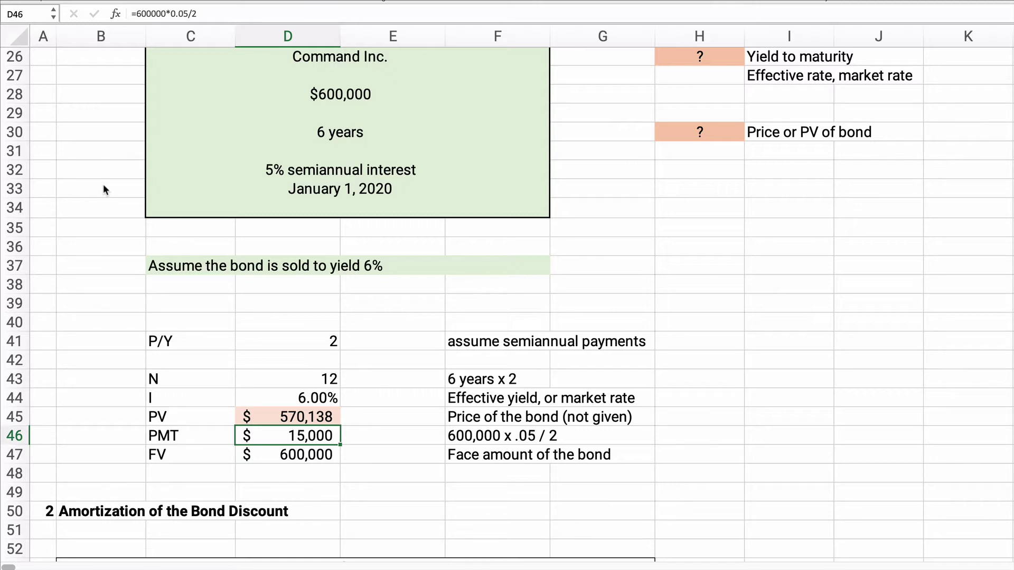
Check the $29,862 discount total in F69 and select the table body D56:G68.
scroll(68, 233, "down", 5)
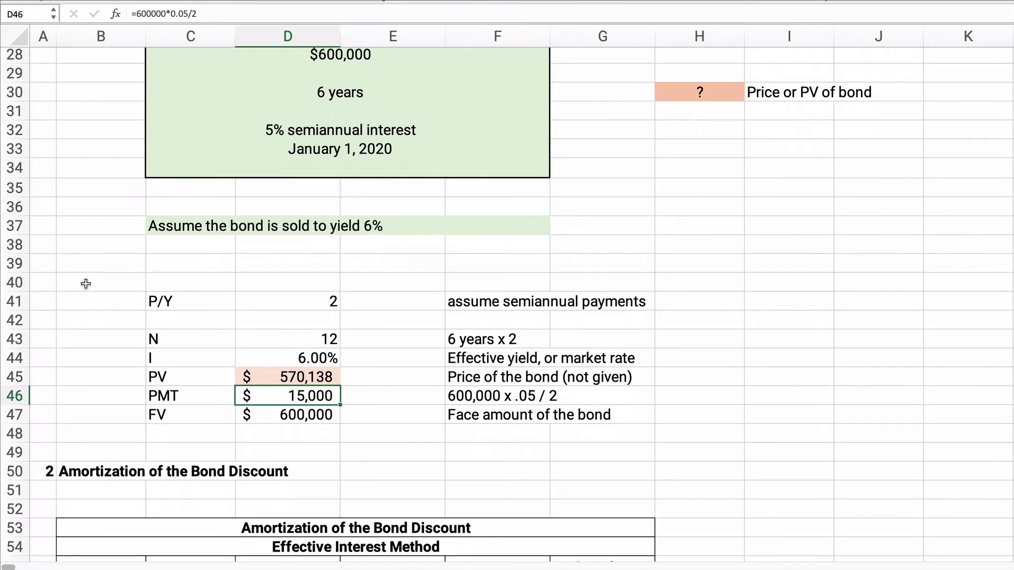
scroll(63, 279, "down", 5)
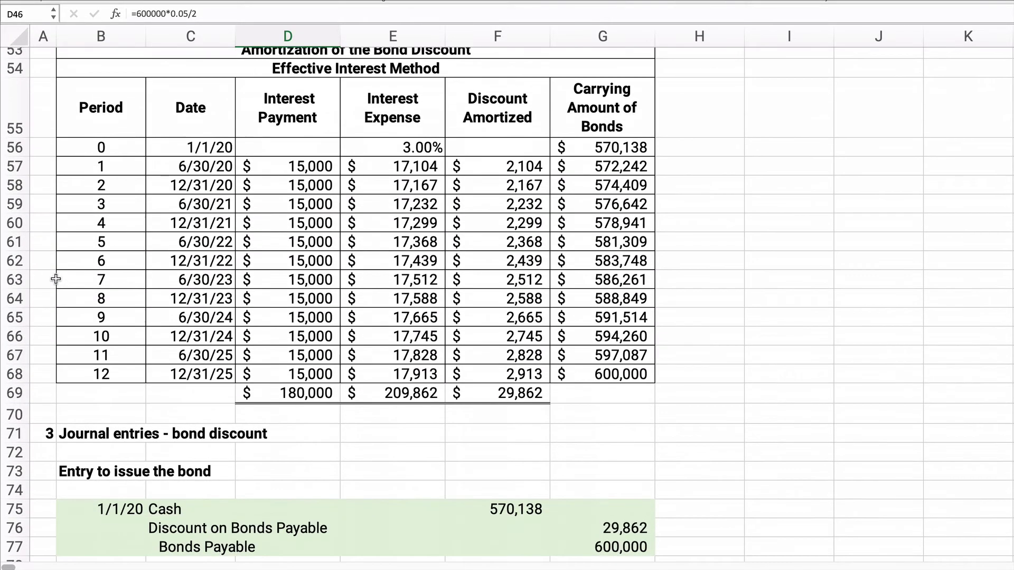
scroll(56, 279, "up", 1)
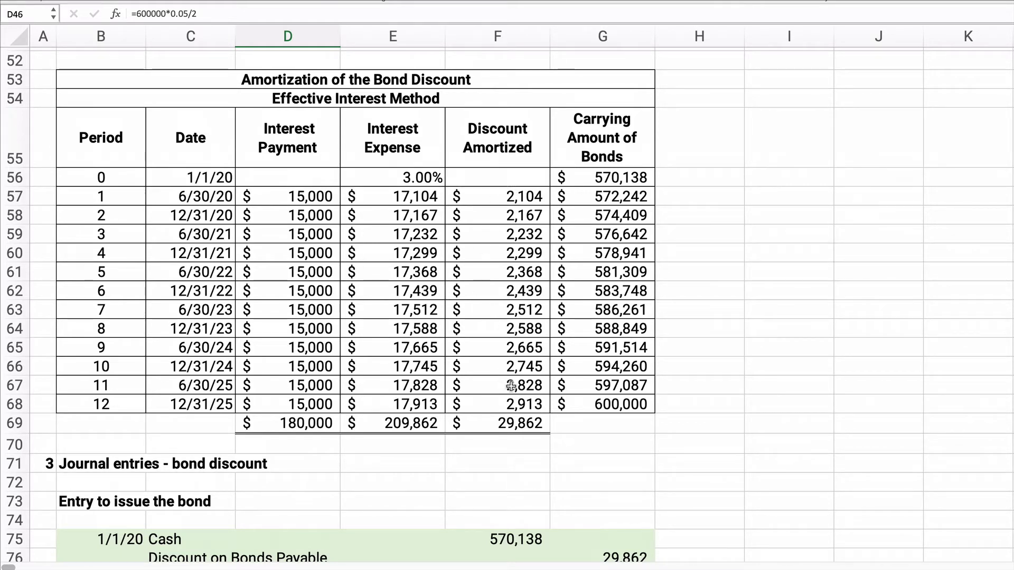
left_click(512, 423)
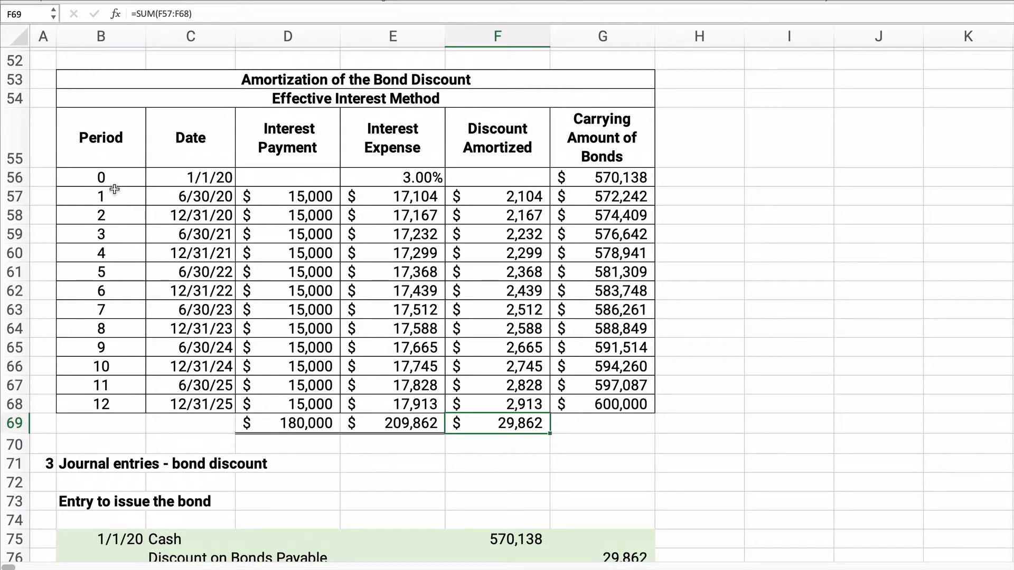
left_click_drag(274, 178, 600, 400)
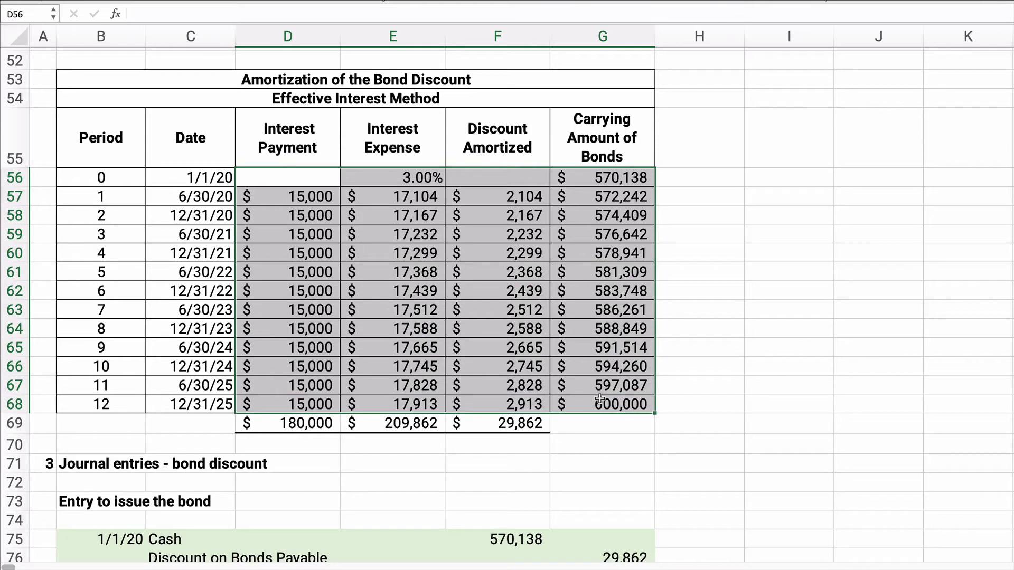
Clear D56:G68 and enter =$D$46 as period 1's interest payment in D57.
key("Delete")
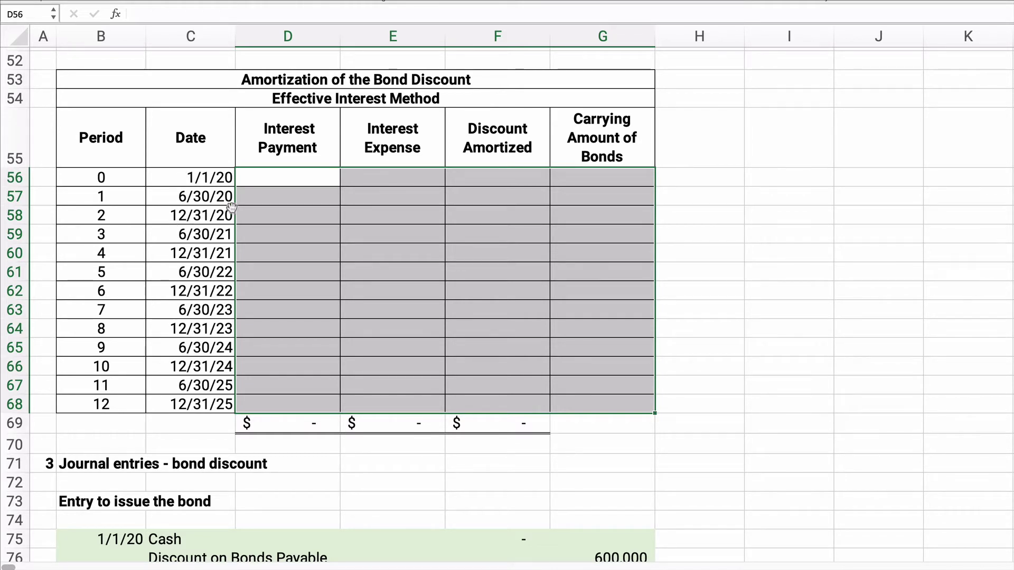
left_click(275, 195)
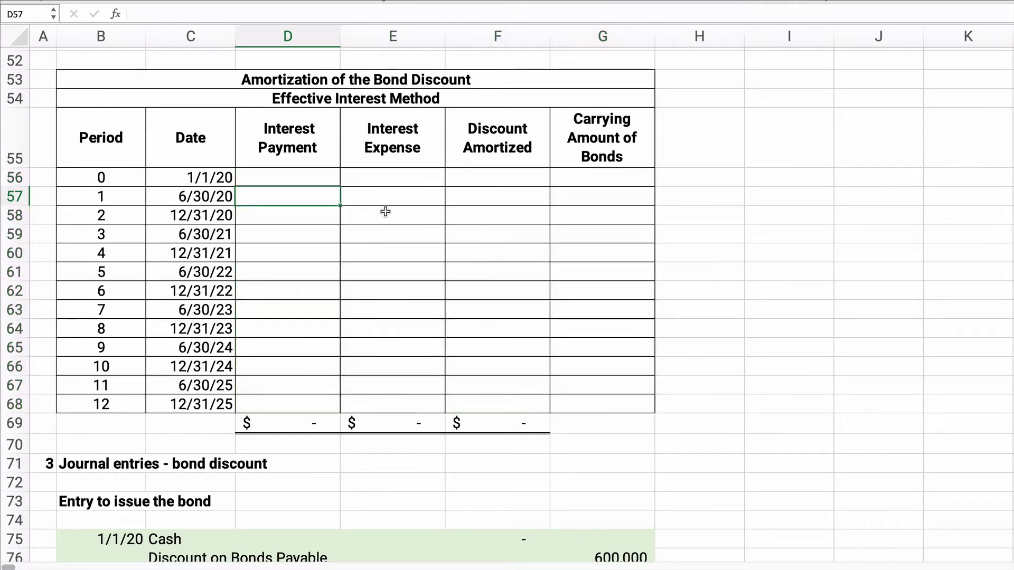
type("=")
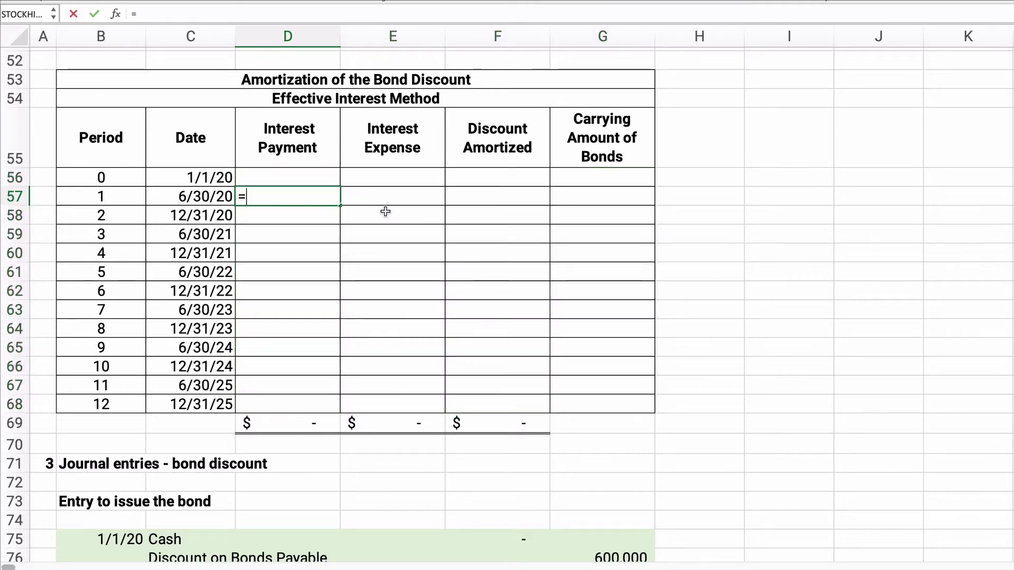
scroll(350, 197, "up", 4)
left_click(291, 166)
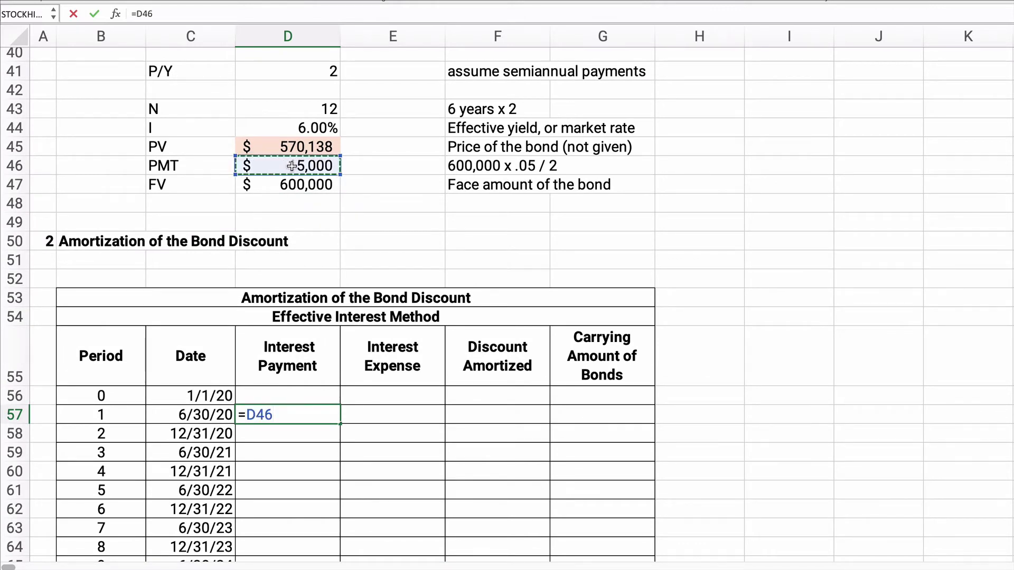
key("F4")
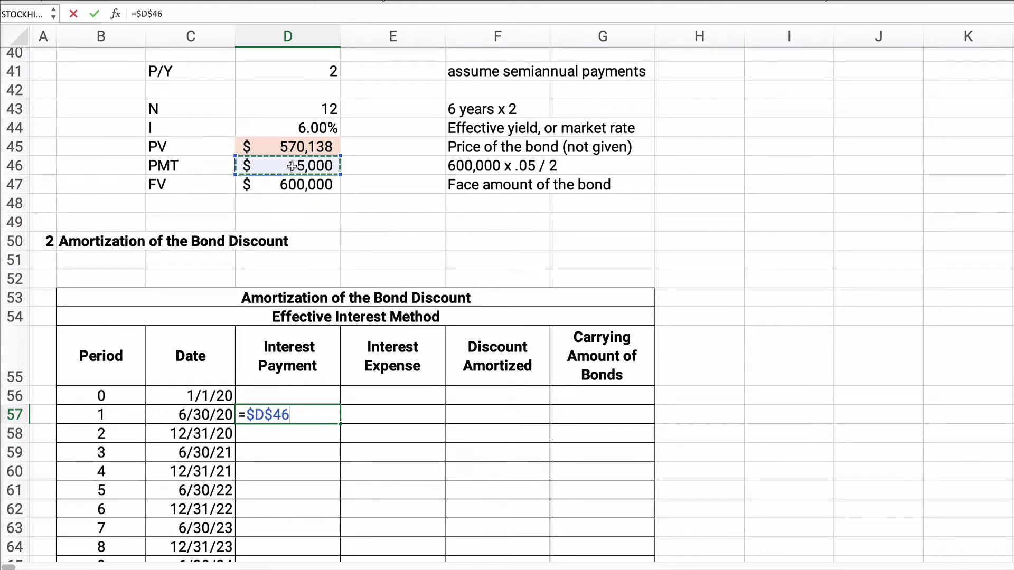
key("Return")
Fill the $15,000 interest payment down through period 12, totalling $180,000.
scroll(389, 429, "down", 1)
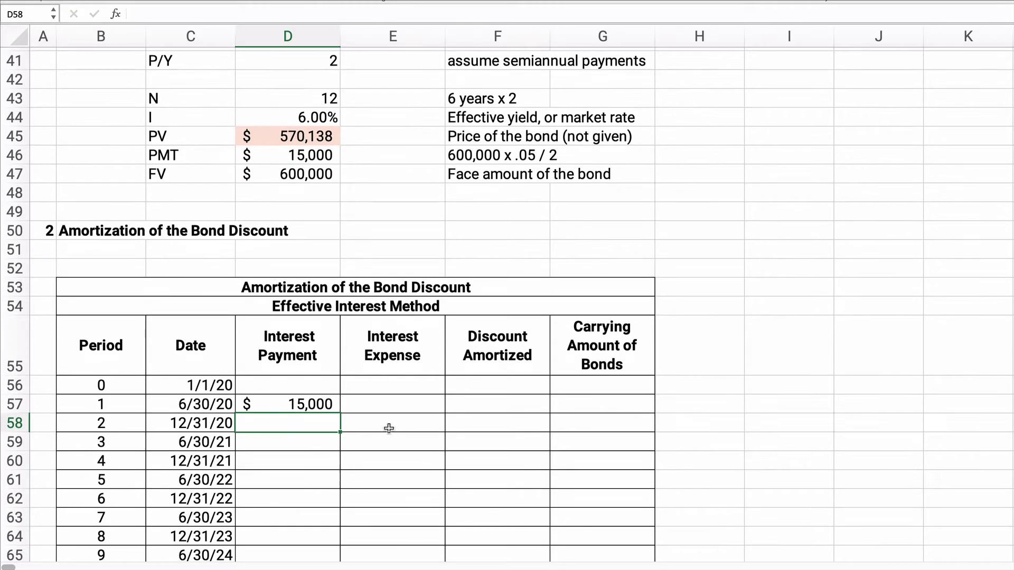
scroll(389, 429, "down", 3)
left_click(309, 288)
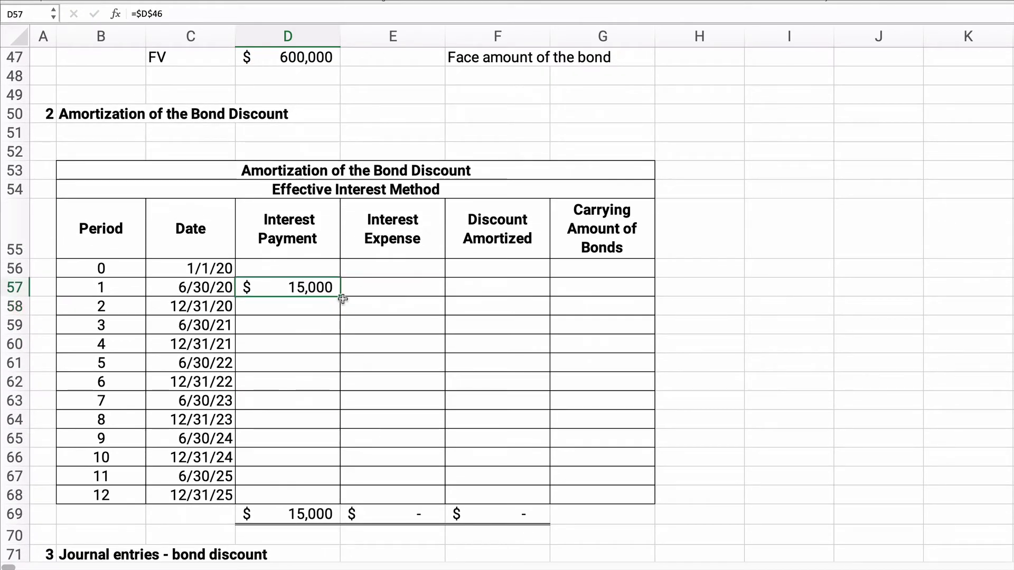
double_click(341, 297)
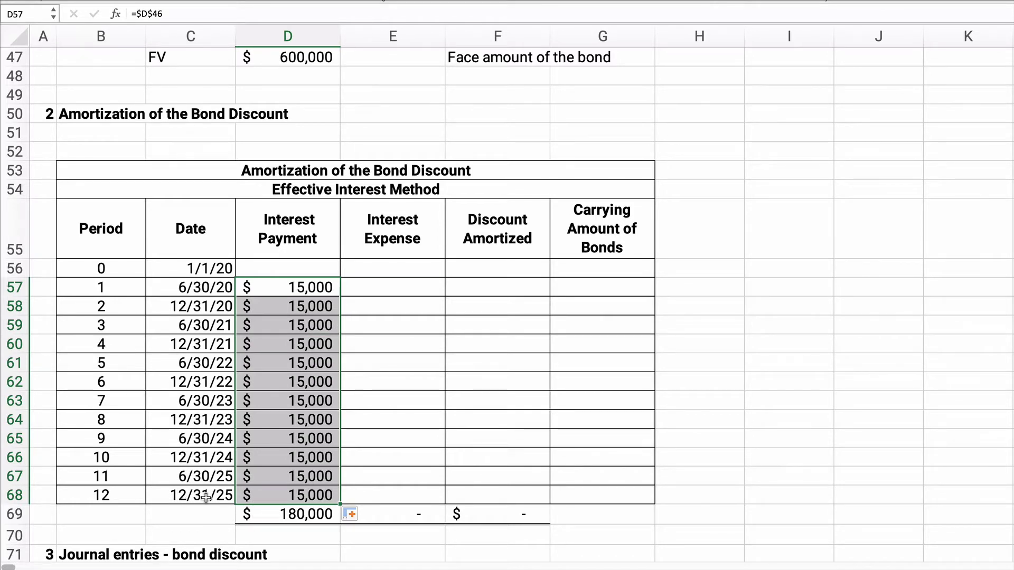
left_click(292, 511)
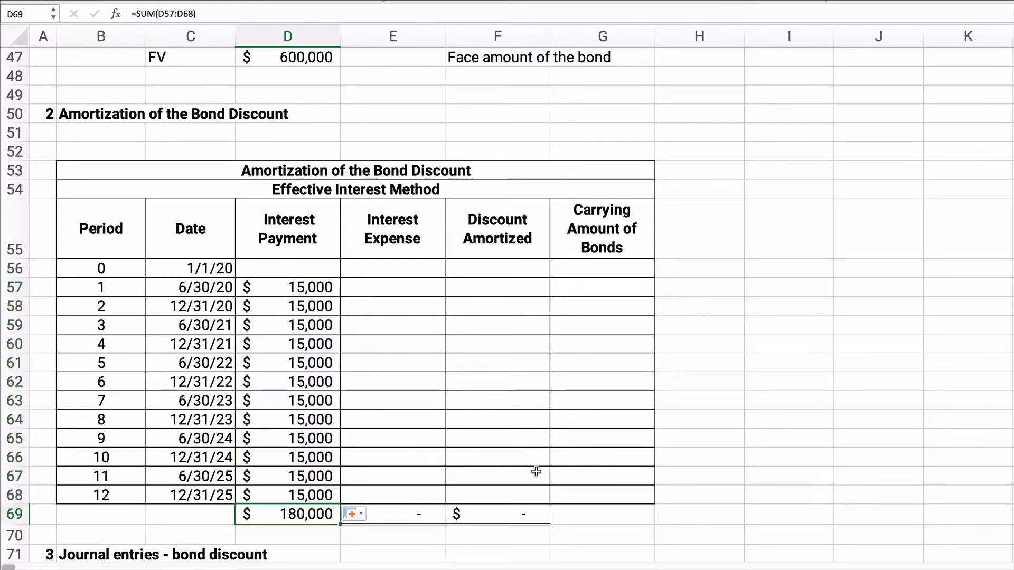
Link period 0's carrying amount in G56 to the bond price with =D45, showing $570,138.
left_click(595, 267)
type("=")
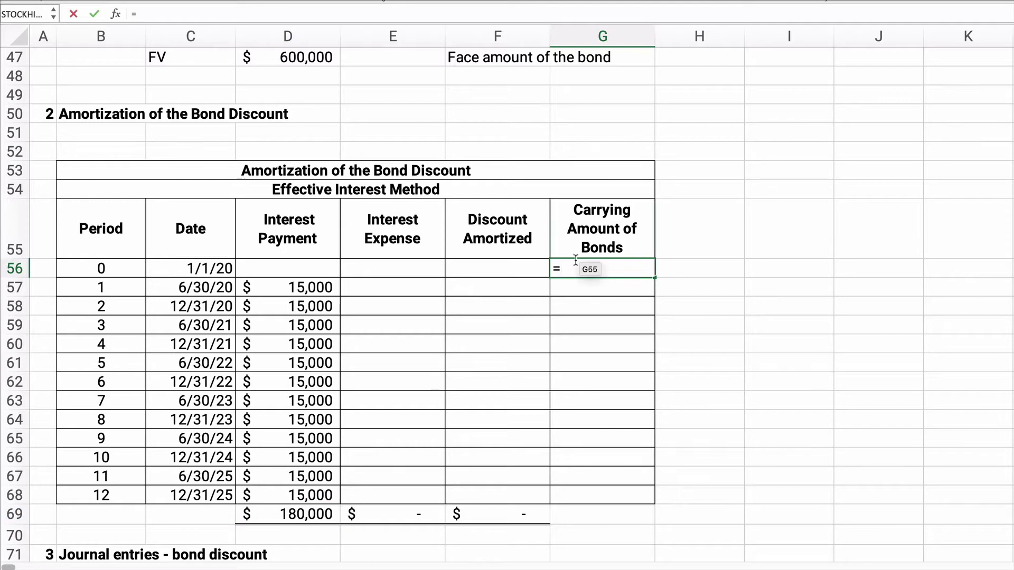
scroll(397, 275, "up", 3)
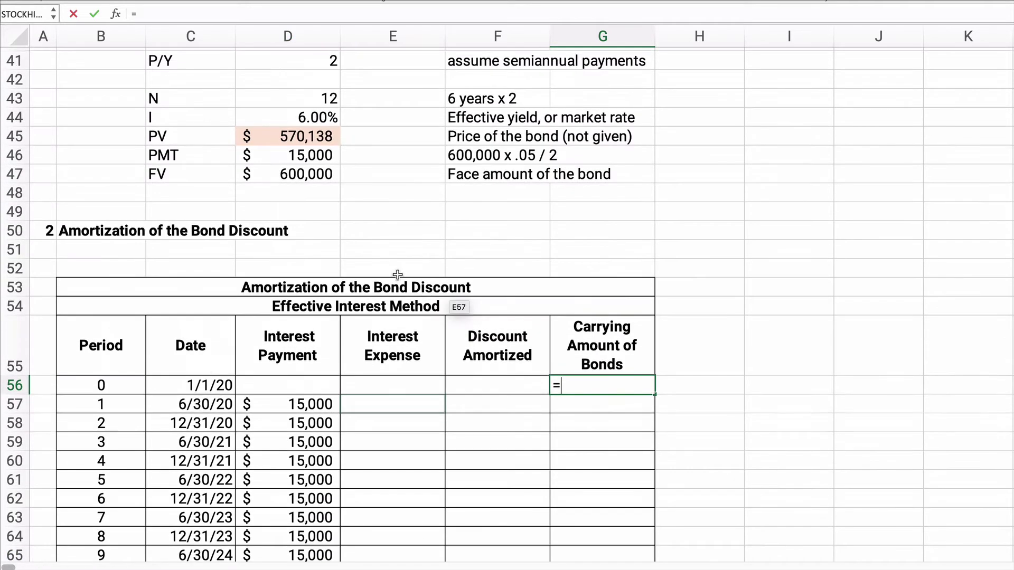
left_click(296, 138)
key("Return")
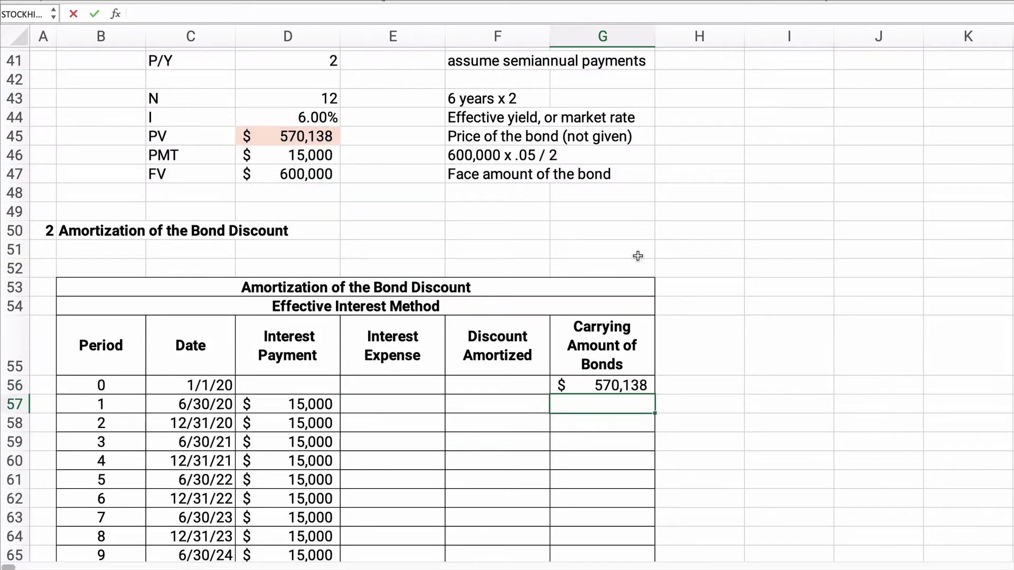
scroll(739, 375, "down", 3)
scroll(739, 375, "down", 2)
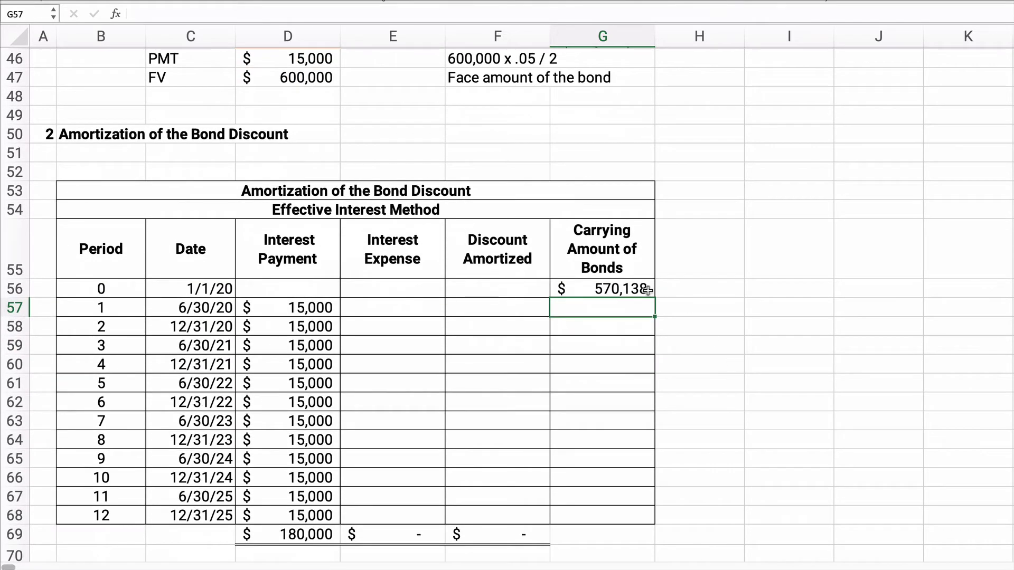
Select the carrying amount column G56:G68, then move to E56.
left_click_drag(624, 288, 623, 508)
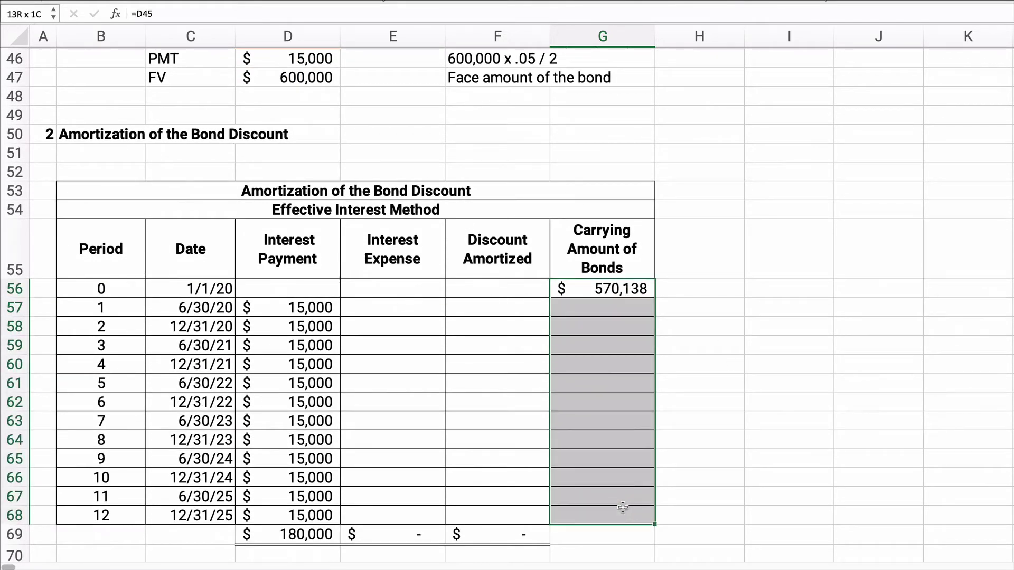
left_click(593, 513)
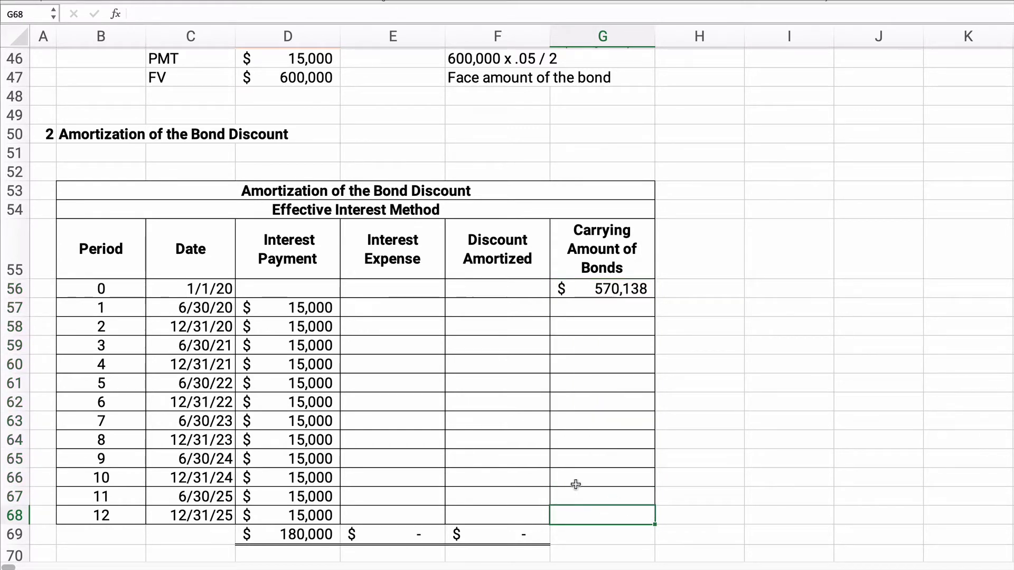
left_click(381, 293)
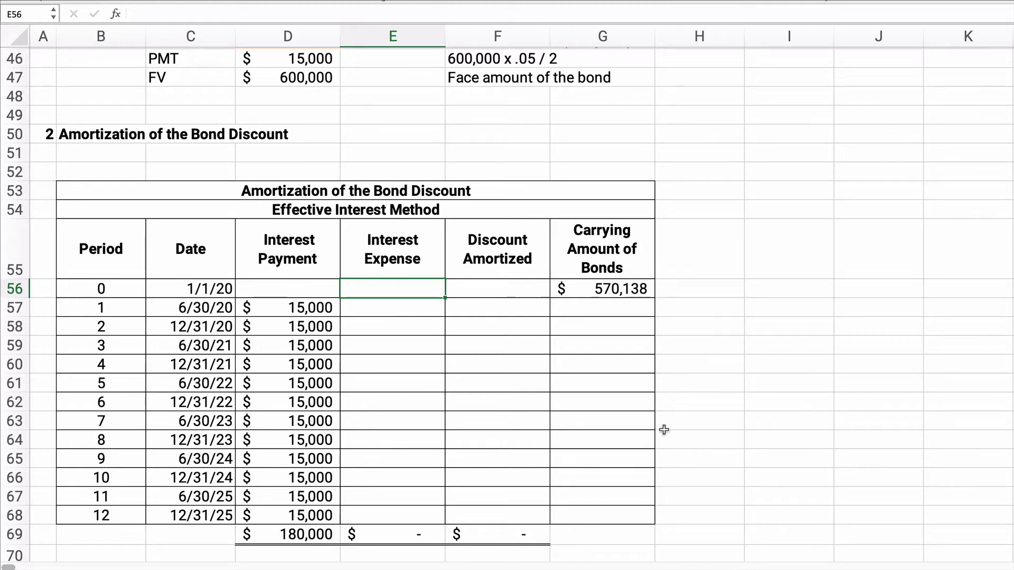
Enter the 3.00% semiannual rate in E56 as the 6% yield divided by P/Y 2.
scroll(555, 370, "up", 3)
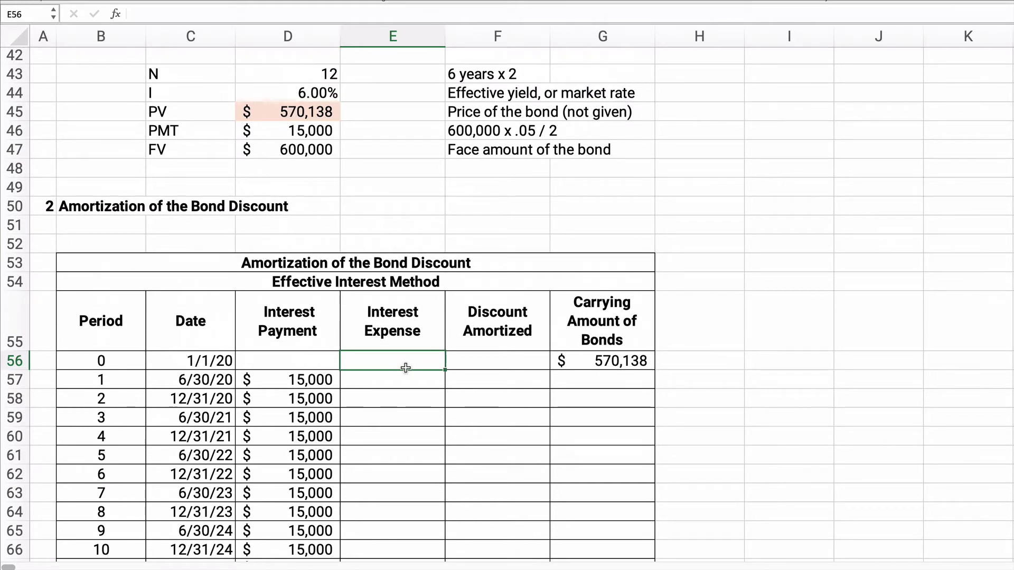
type("=")
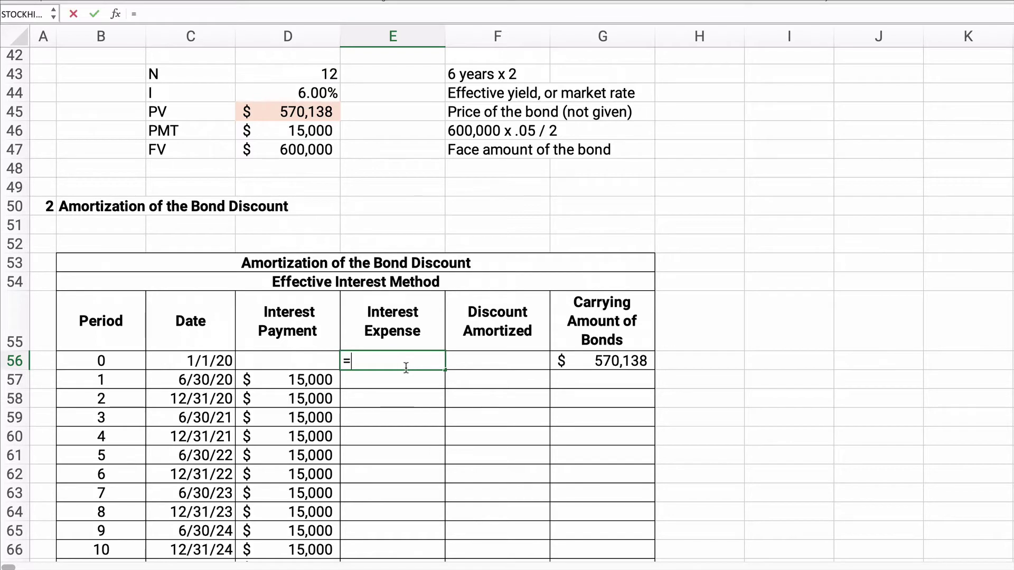
left_click(300, 93)
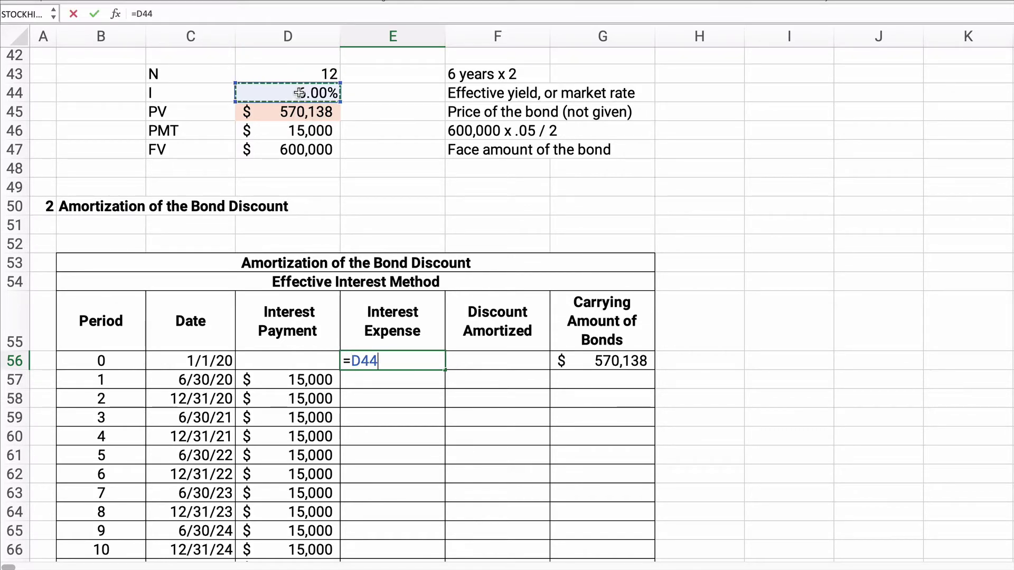
type("/")
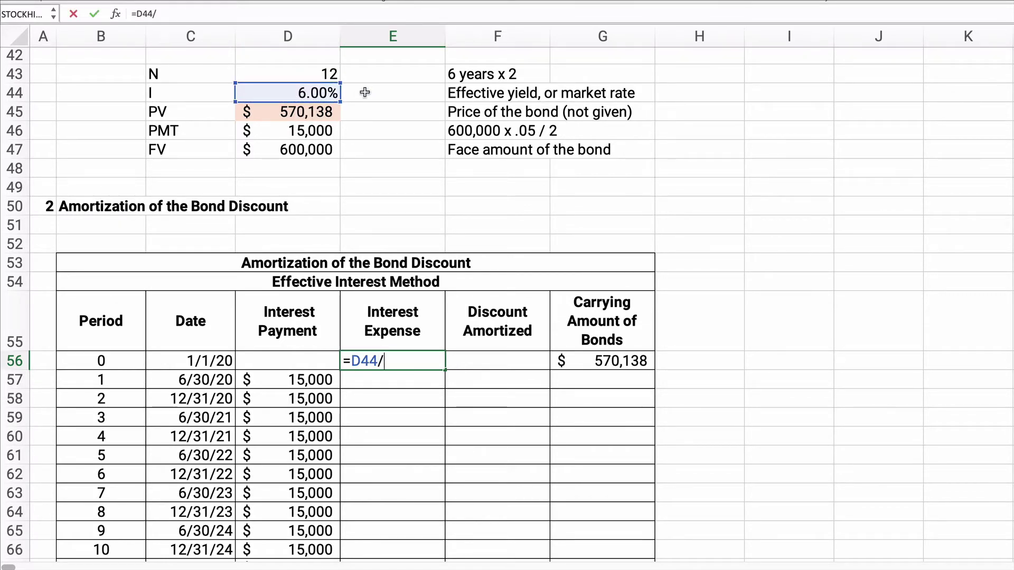
scroll(396, 158, "up", 2)
left_click(312, 79)
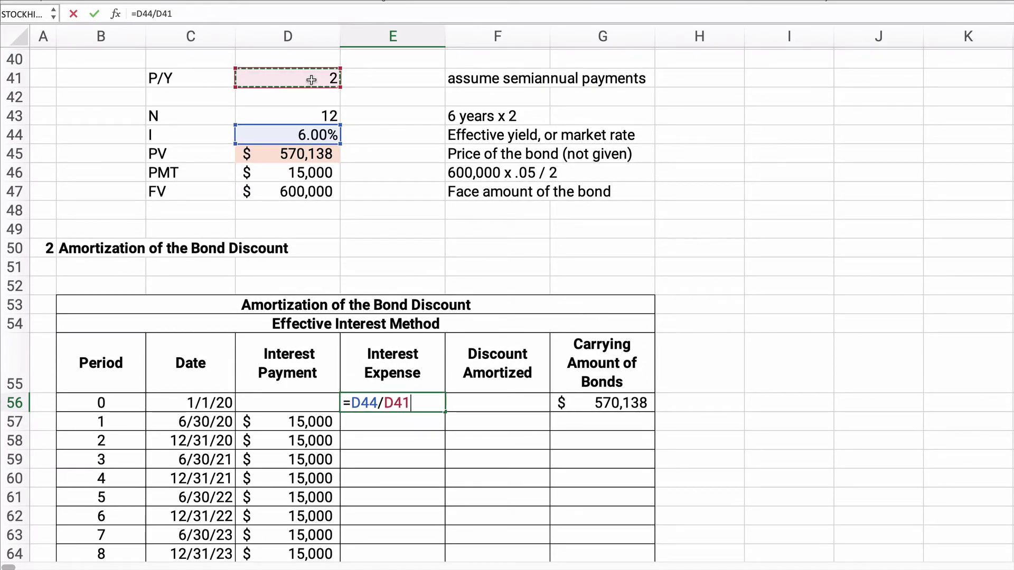
key("Return")
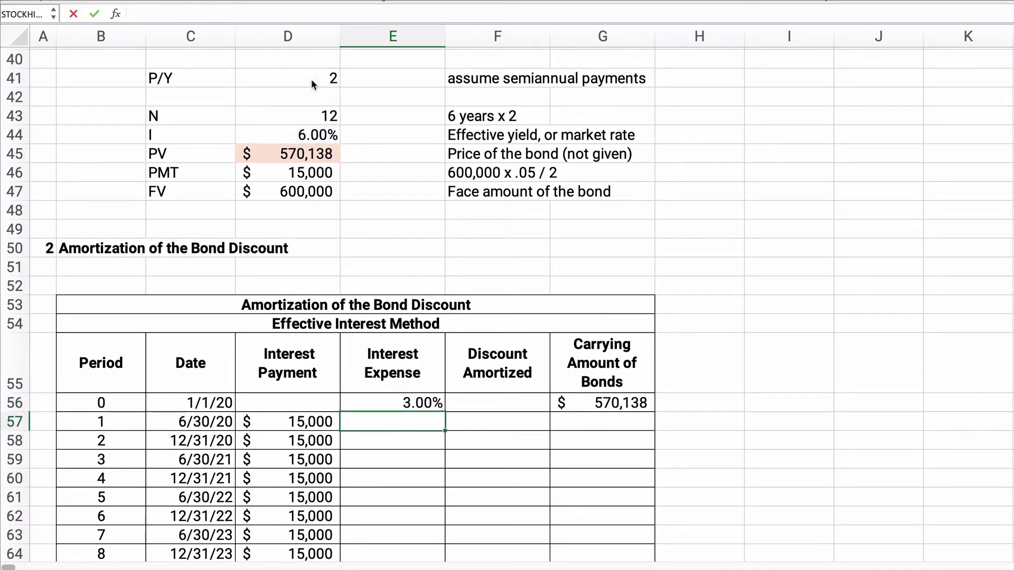
Enter =G56*$E$56 in E57 so period 1's interest expense shows $17,104.
left_click(399, 420)
type("=")
key("Right")
key("Right")
key("Up")
type("*")
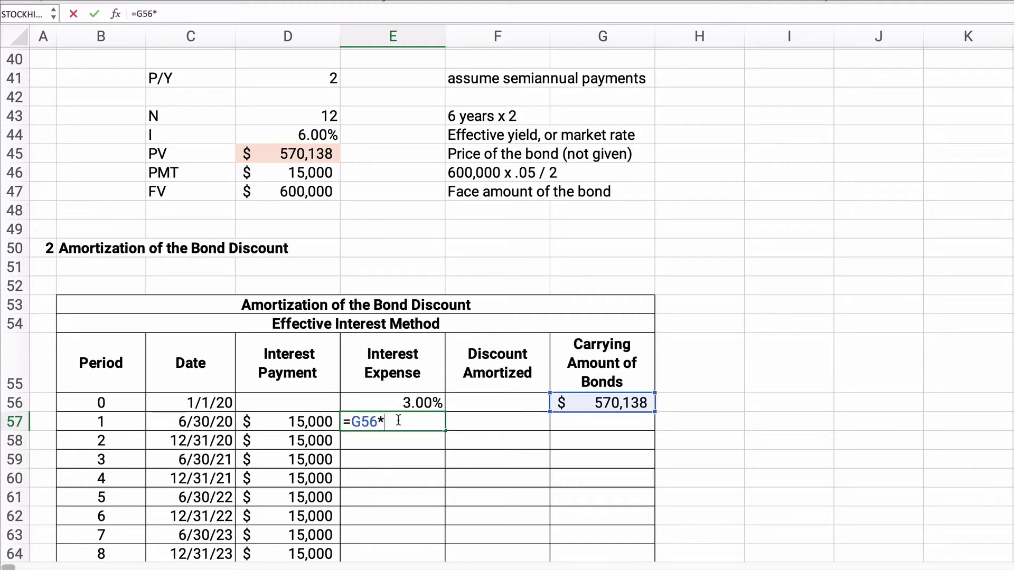
key("Up")
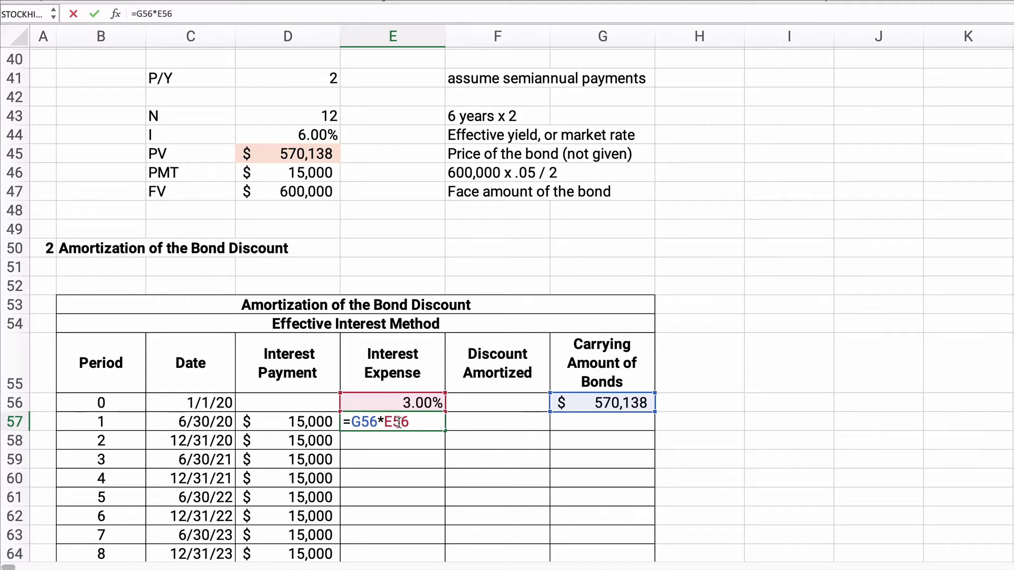
key("F4")
key("Return")
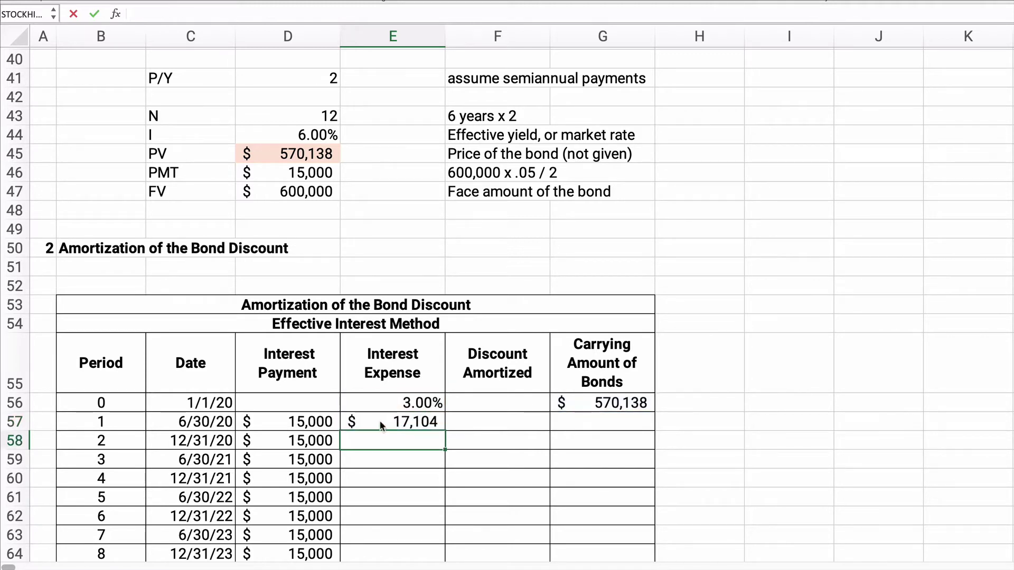
Copy E57's =G56*$E$56 interest expense formula down to E68 for periods 2–12.
left_click(420, 424)
scroll(416, 450, "down", 4)
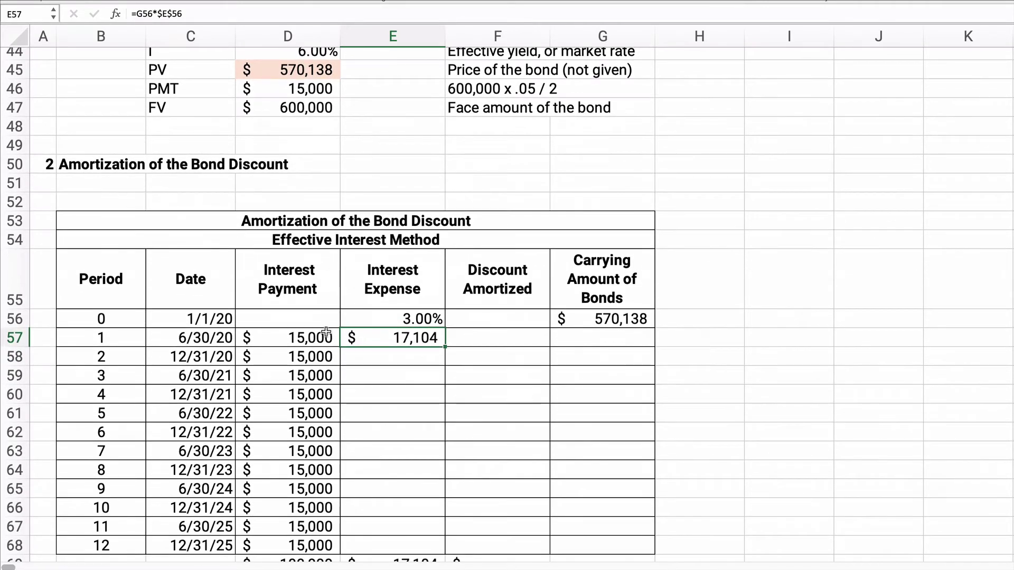
scroll(404, 450, "down", 2)
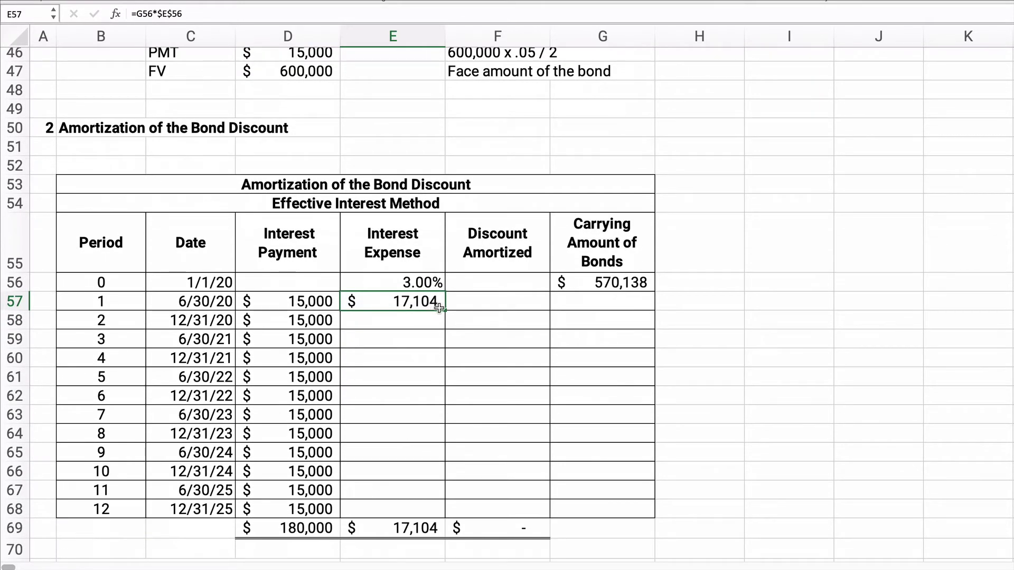
left_click_drag(446, 310, 448, 508)
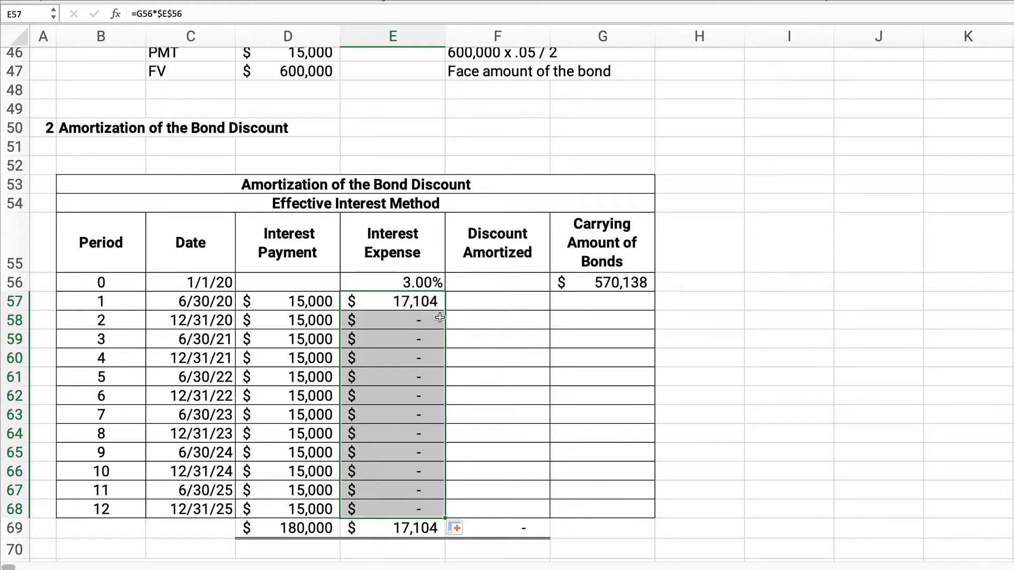
Enter =E57-D57 in F57 so period 1's discount amortized shows $2,104.
left_click(473, 304)
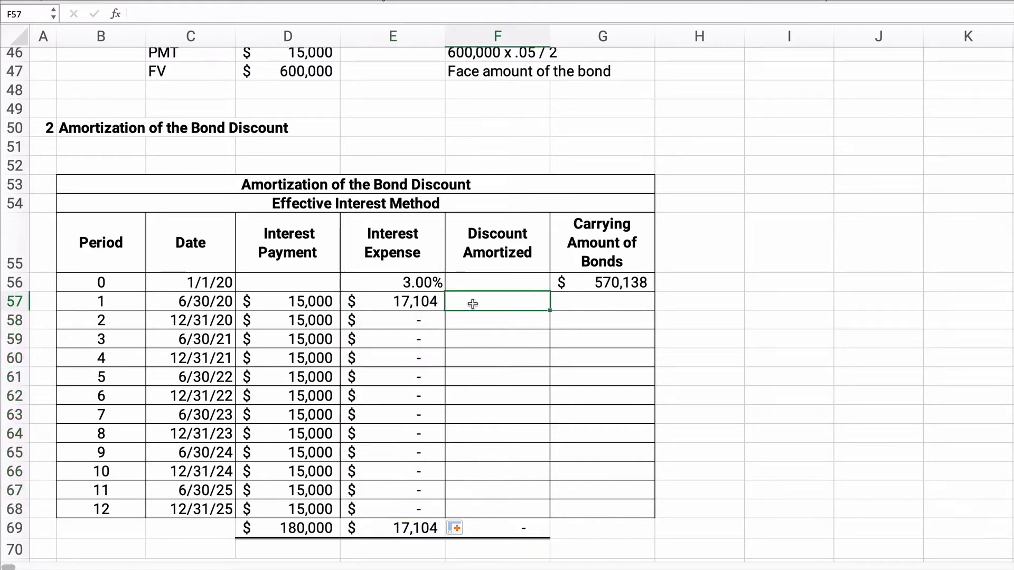
type("=")
key("Left")
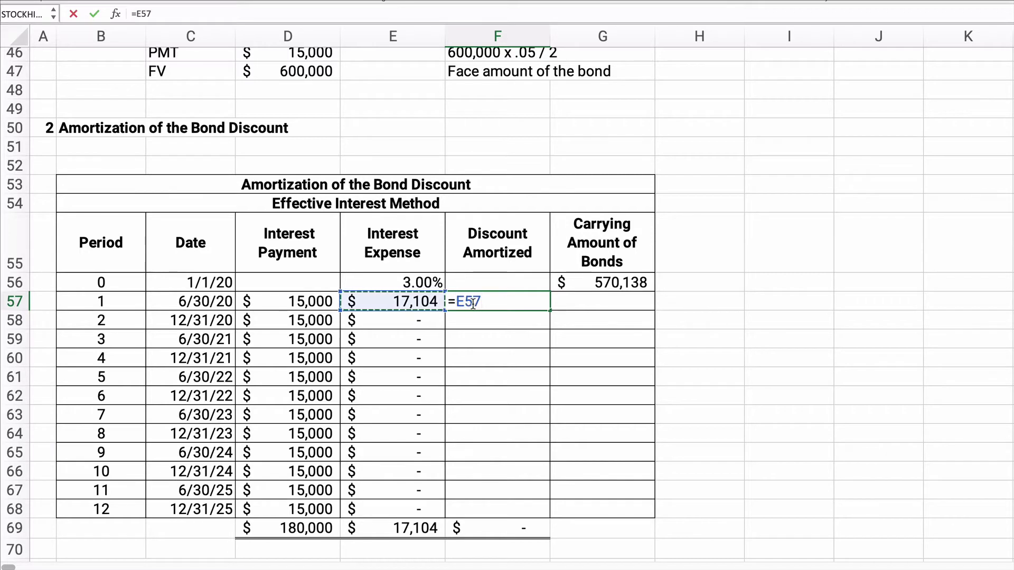
type("-")
key("Left")
key("Left")
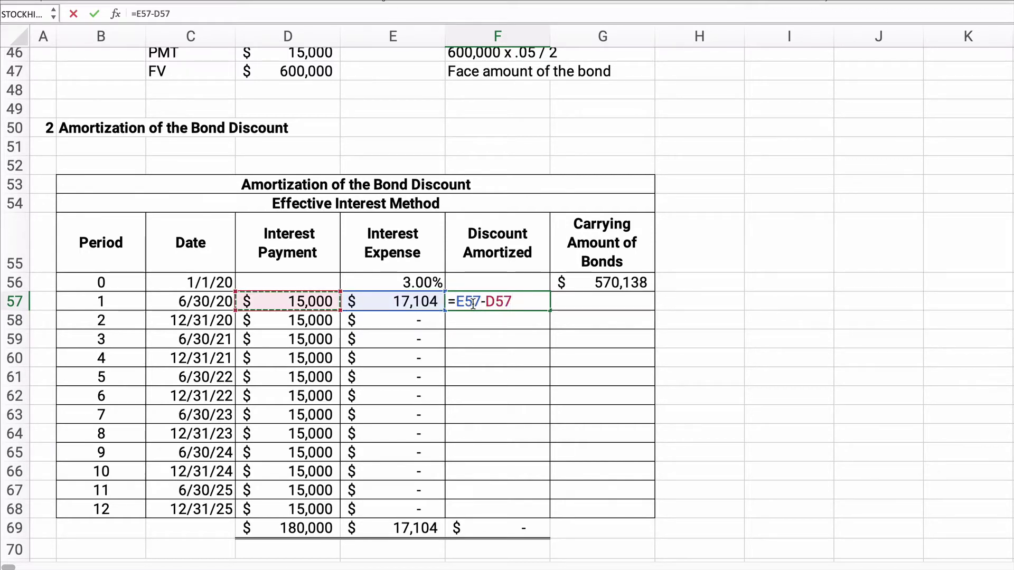
key("Return")
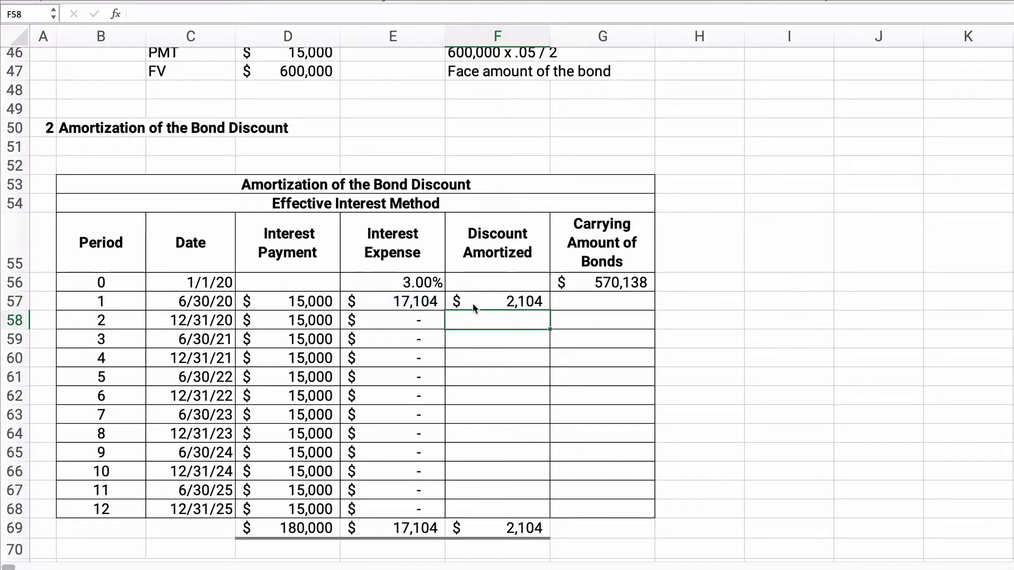
Enter =G56+F57 in G57 for period 1's carrying amount of $572,242.
key("Right")
key("Up")
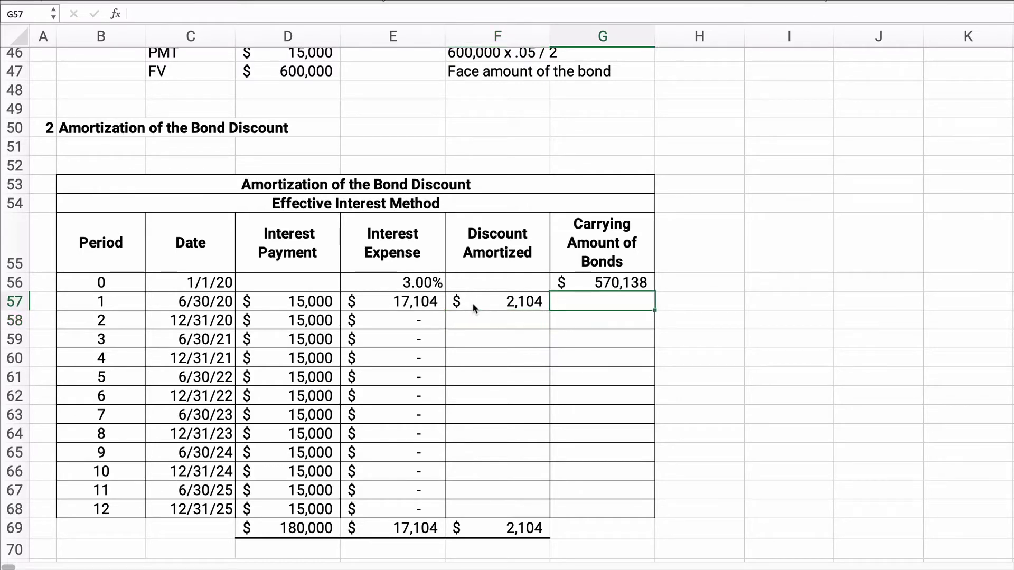
type("=")
key("Up")
type("+")
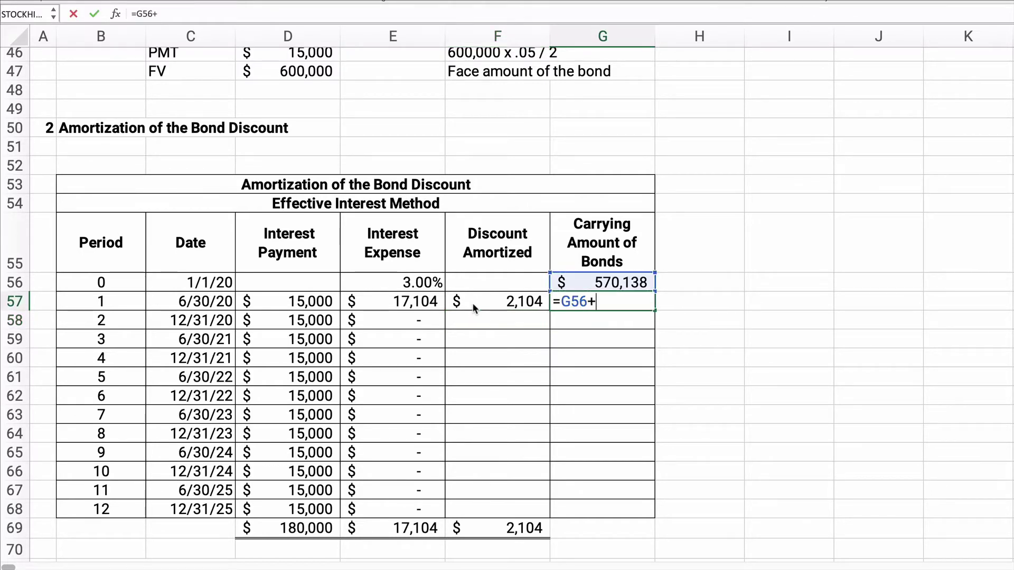
key("Left")
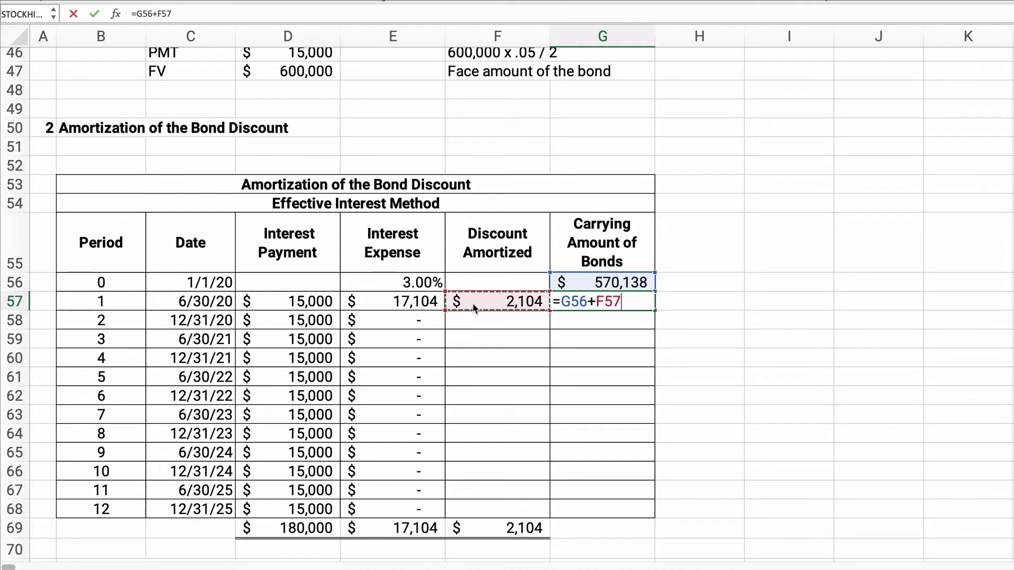
key("Return")
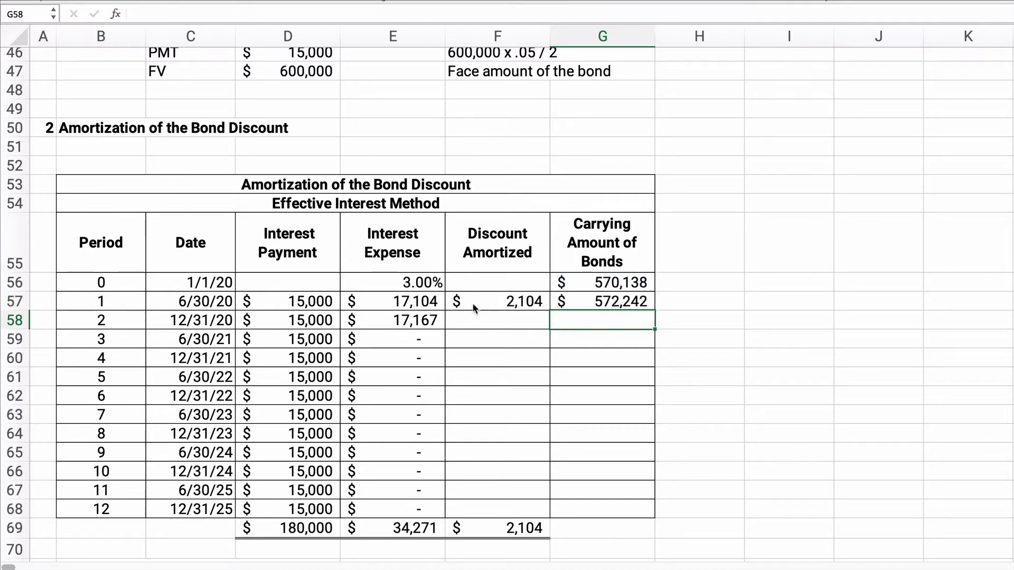
Fill the discount amortized and carrying amount formulas in F57 and G57 down to row 68.
left_click(517, 301)
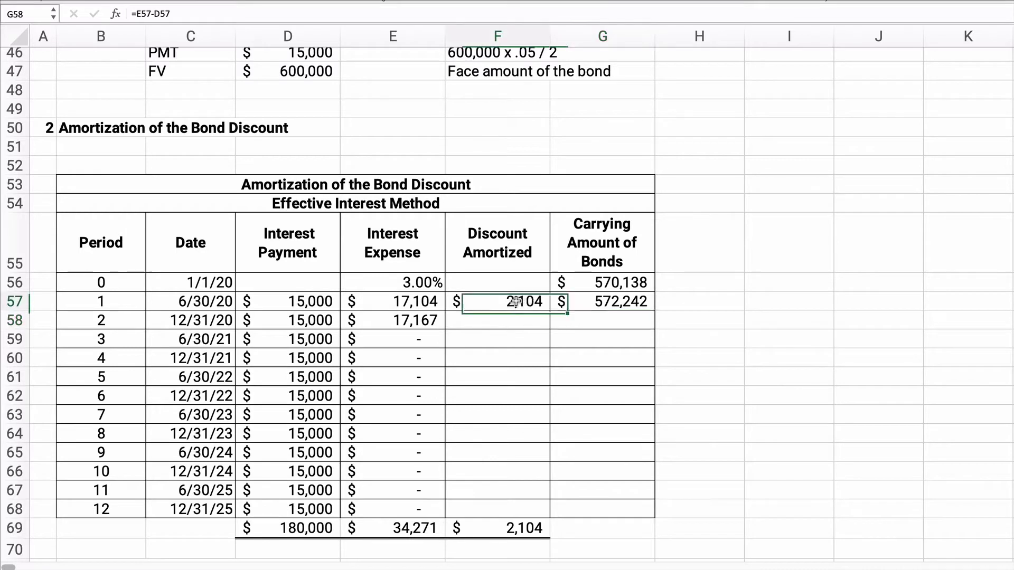
left_click_drag(549, 311, 619, 480)
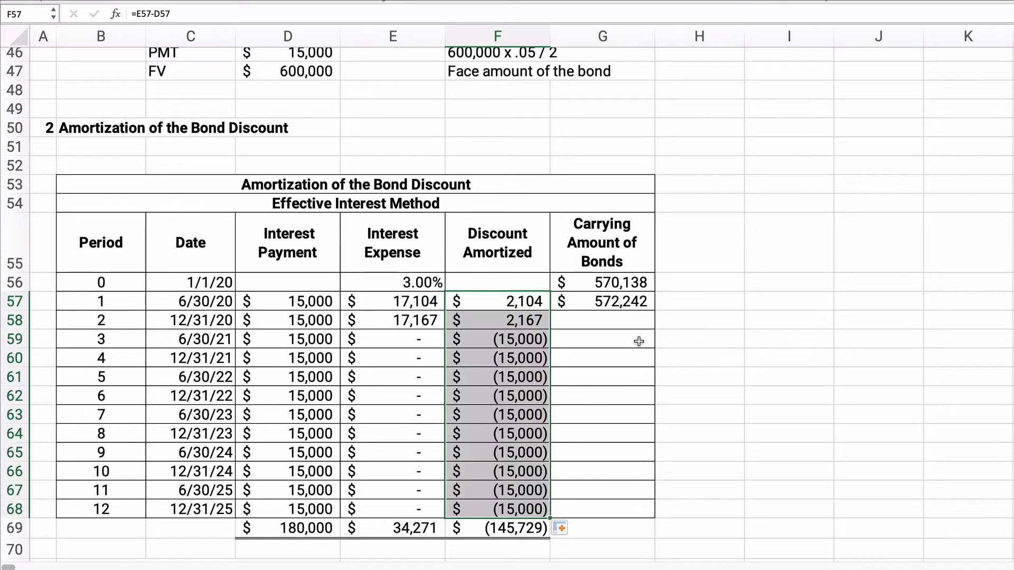
left_click(619, 302)
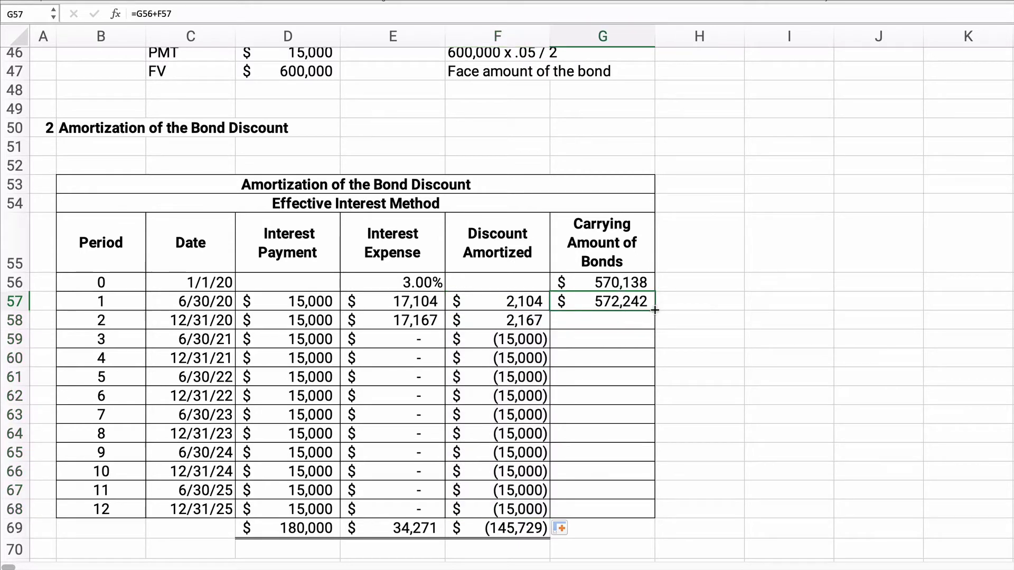
left_click_drag(655, 310, 633, 520)
Verify the 600,000 final carrying amount, its opening source, and the twelve 15,000 interest payments.
left_click(629, 513)
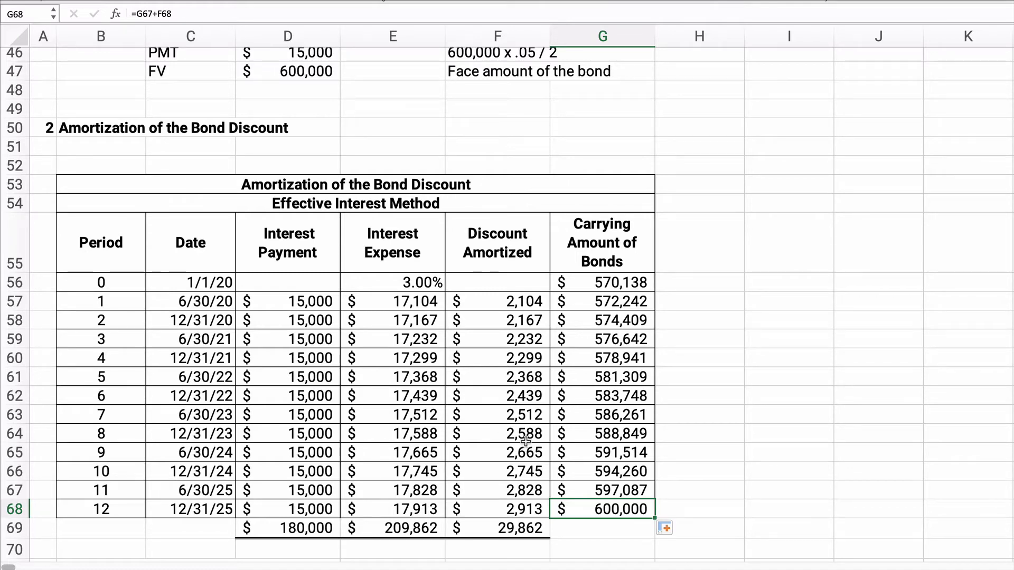
scroll(476, 391, "down", 1)
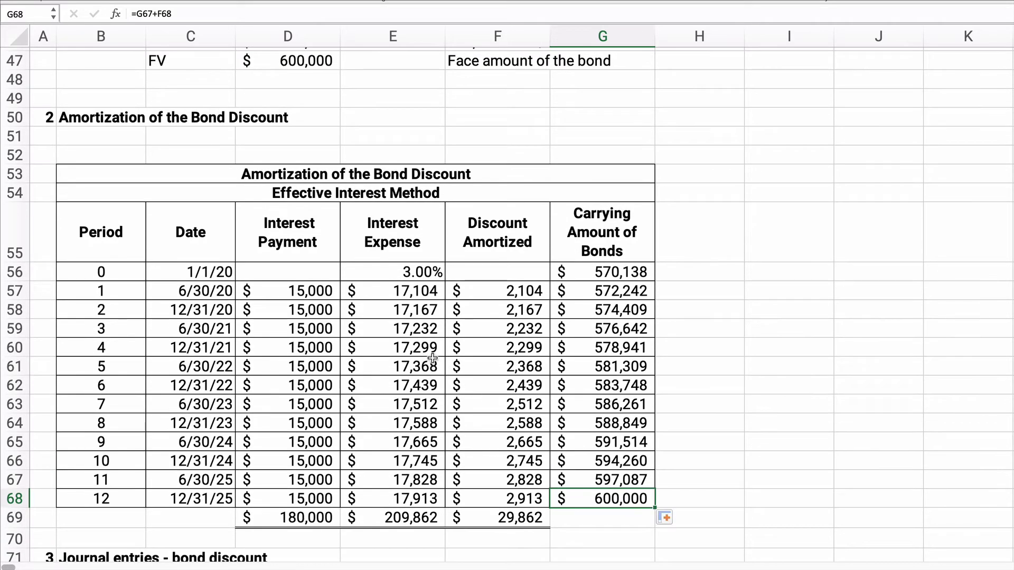
left_click(597, 272)
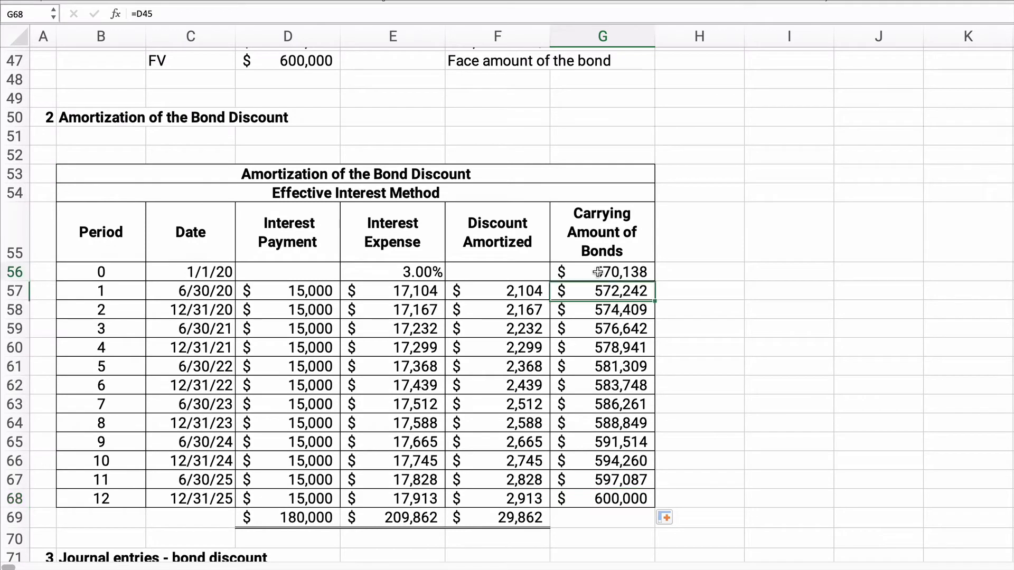
left_click(601, 497)
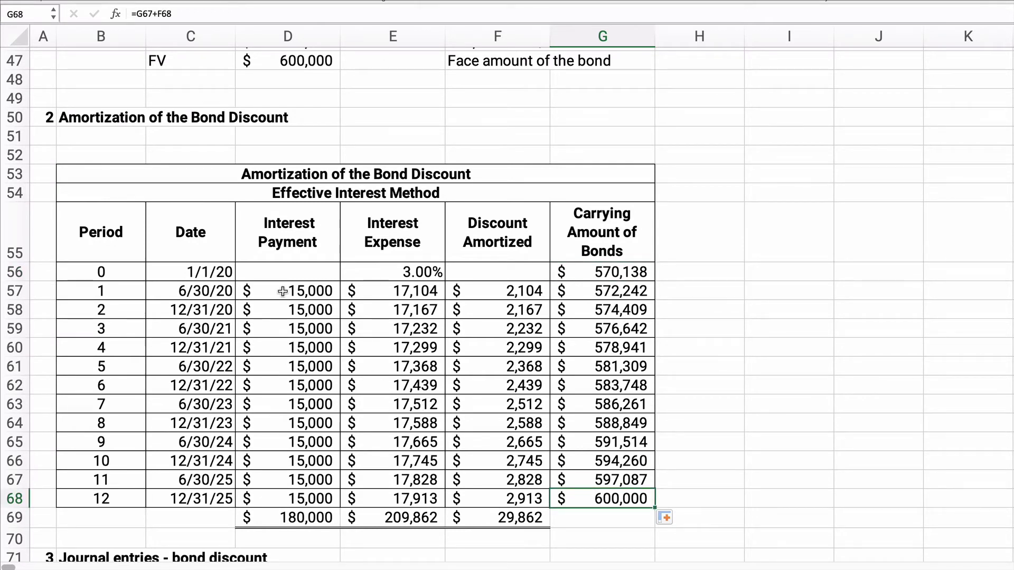
left_click_drag(282, 291, 316, 518)
left_click(317, 519)
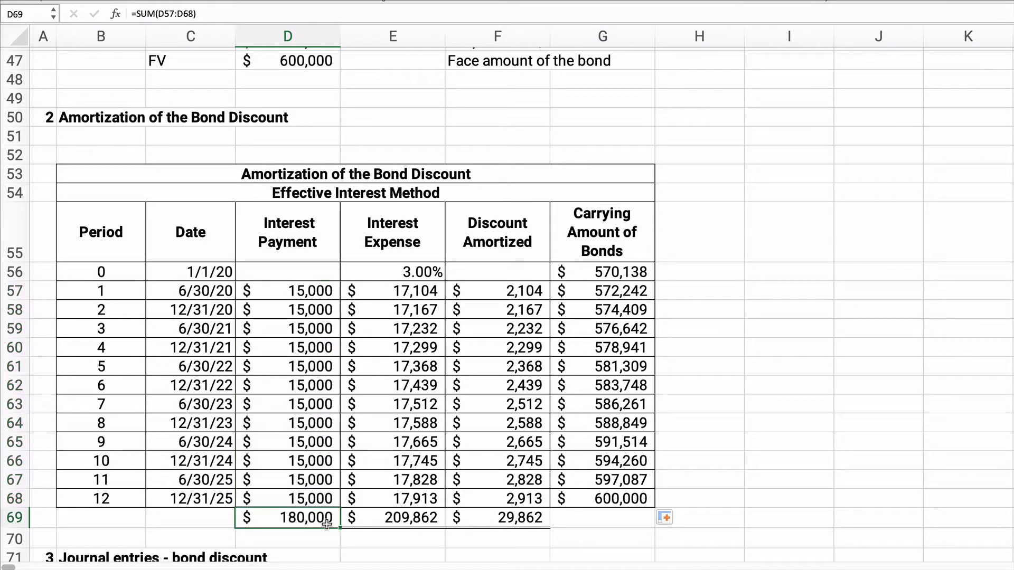
left_click(523, 519)
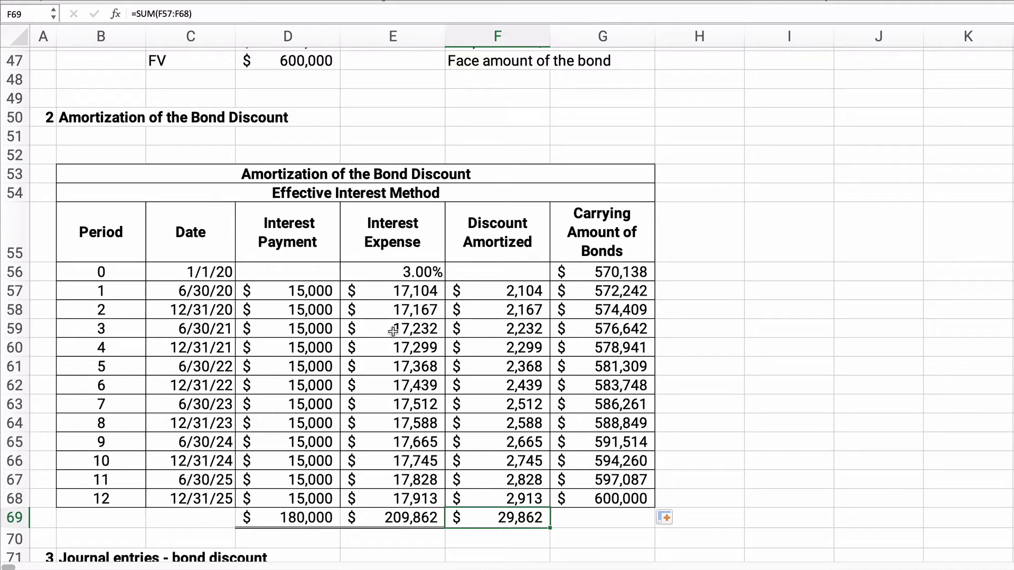
left_click(313, 515)
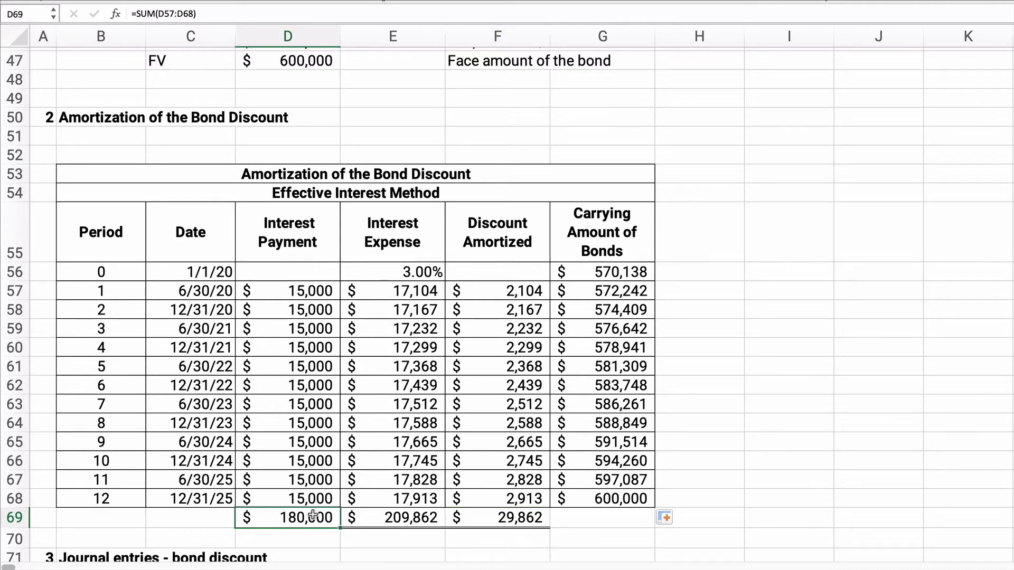
left_click(504, 517)
left_click(387, 521)
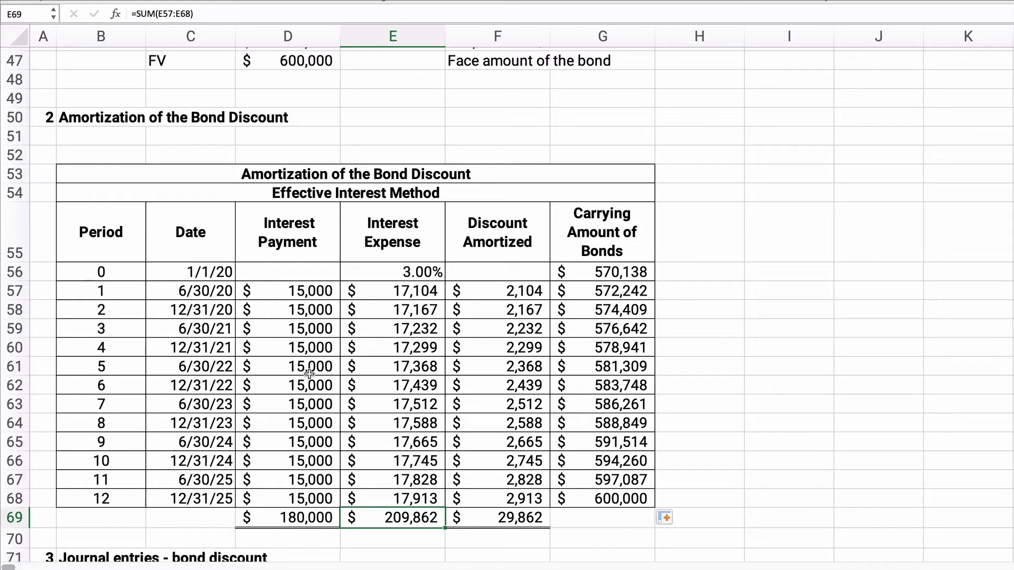
Review the issue entry's Cash link, Bonds Payable amount and G76 discount formula.
scroll(248, 369, "down", 5)
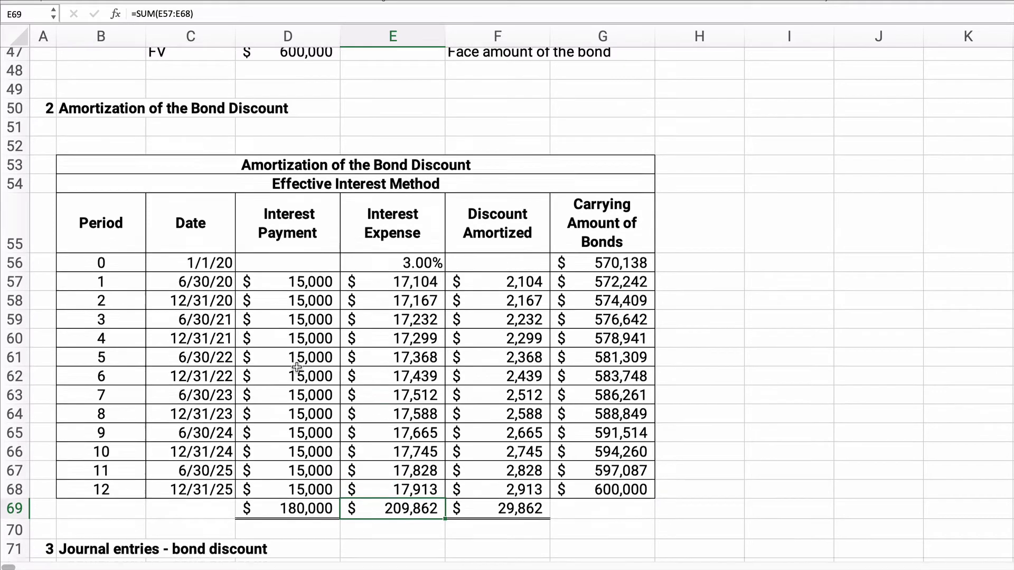
scroll(247, 368, "up", 3)
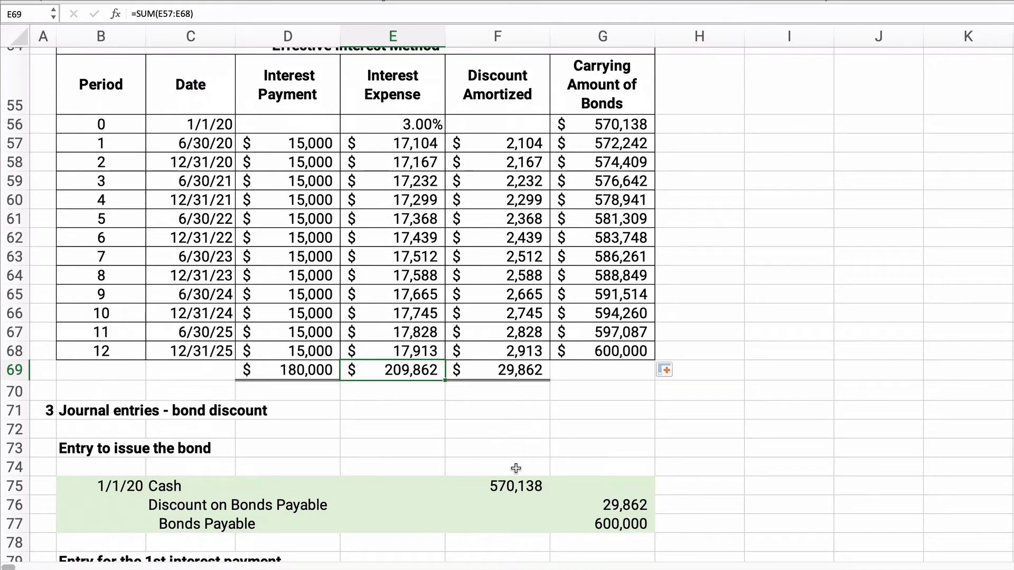
left_click(509, 487)
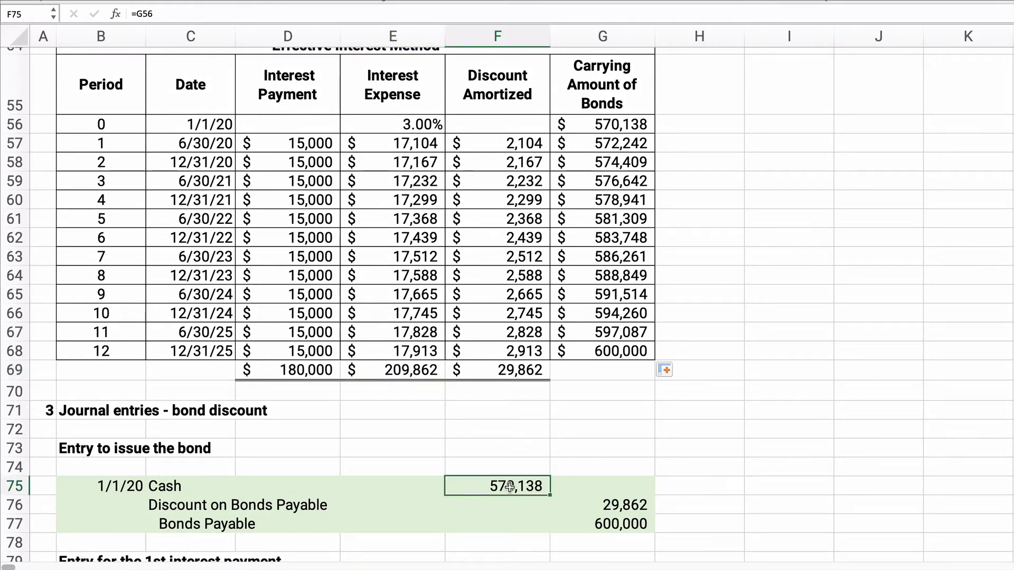
left_click(619, 524)
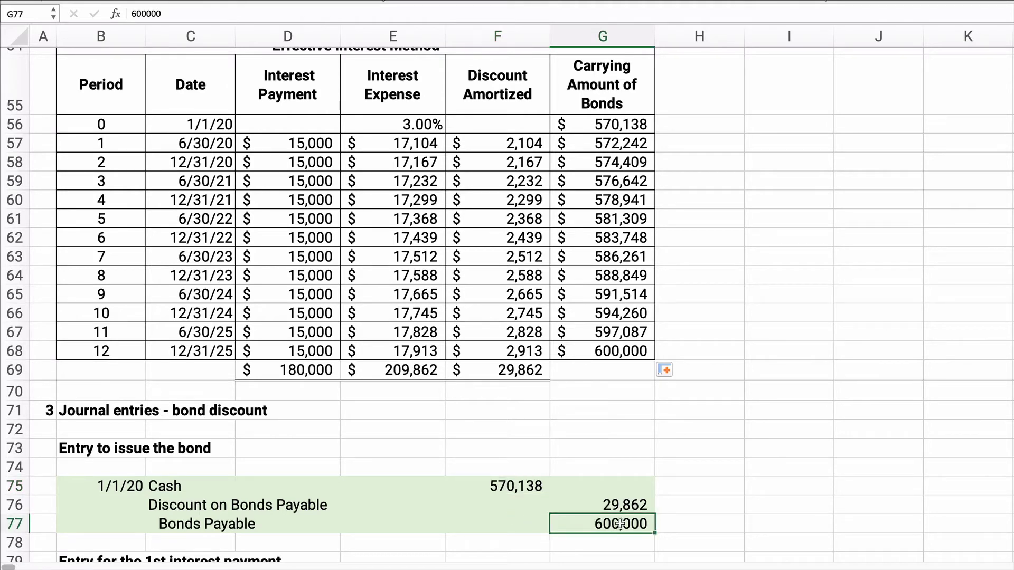
left_click(619, 506)
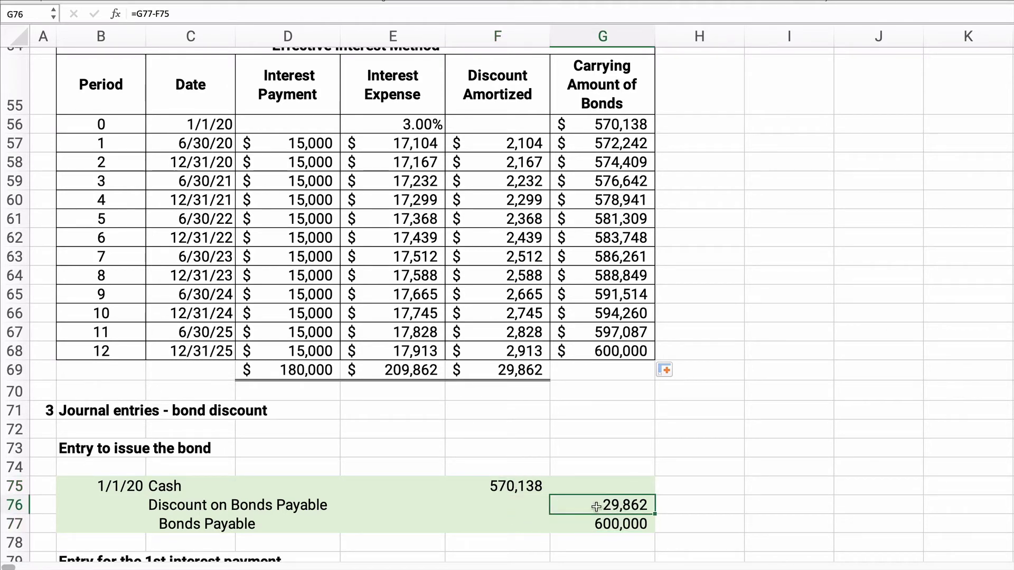
Move the discount from G76 to debit cell F76 as =F69, then review the entry.
key("Delete")
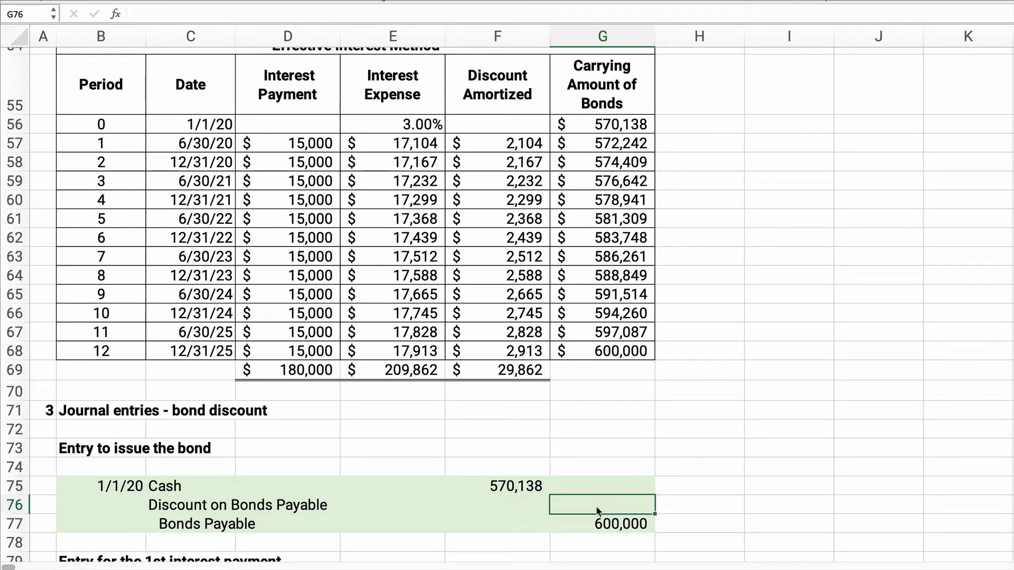
left_click(514, 505)
type("=")
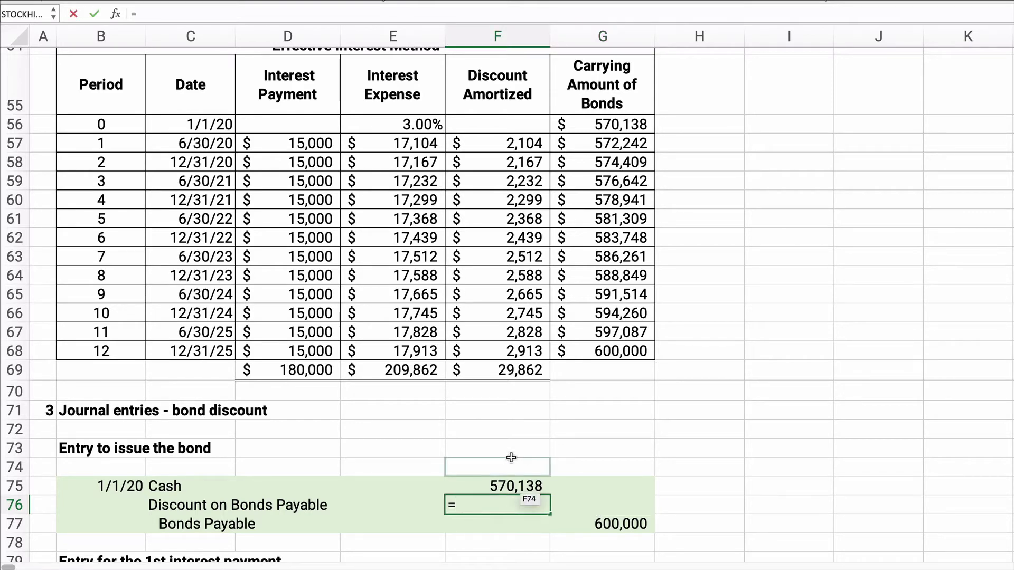
left_click(510, 372)
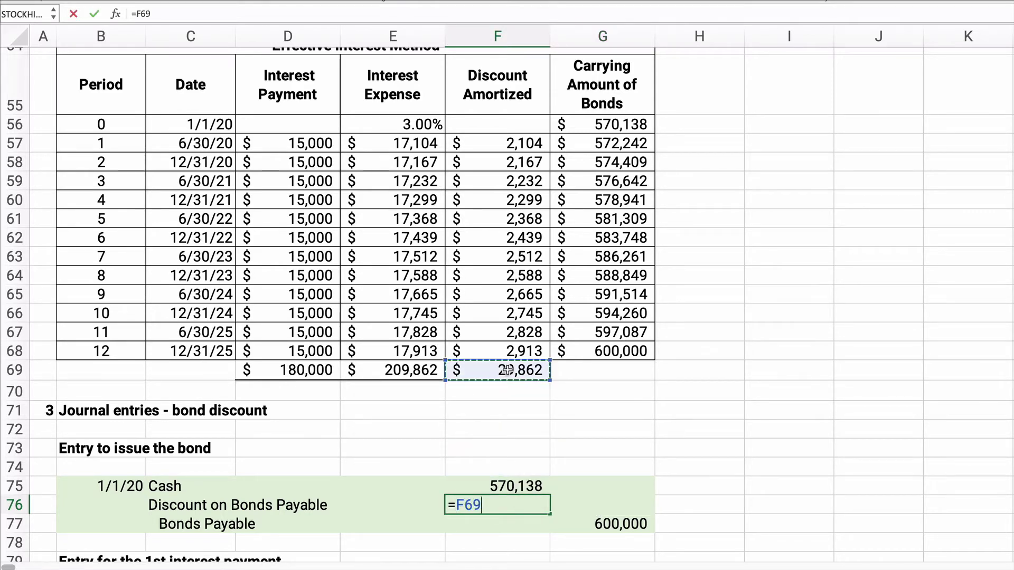
key("Return")
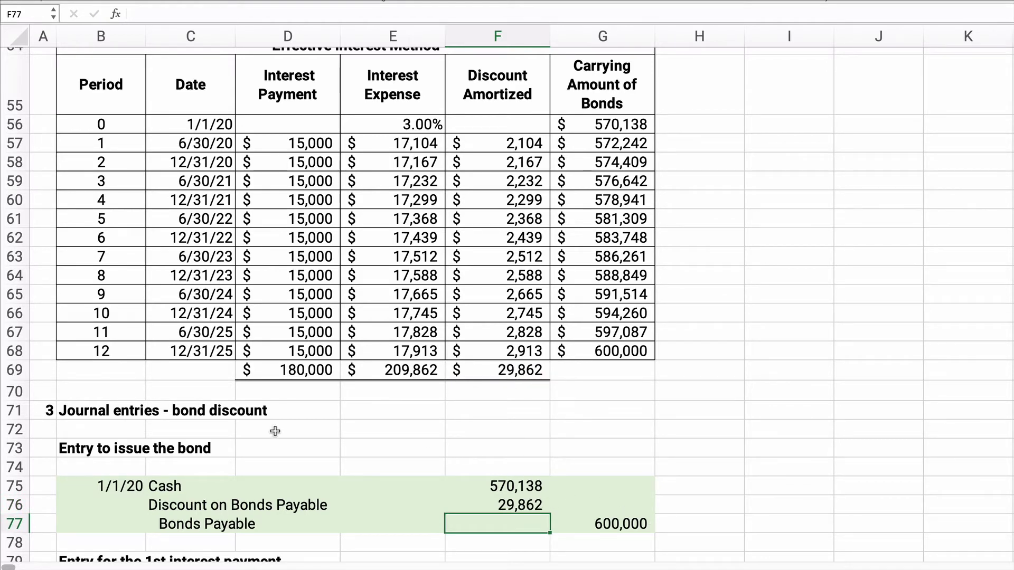
left_click_drag(486, 486, 608, 520)
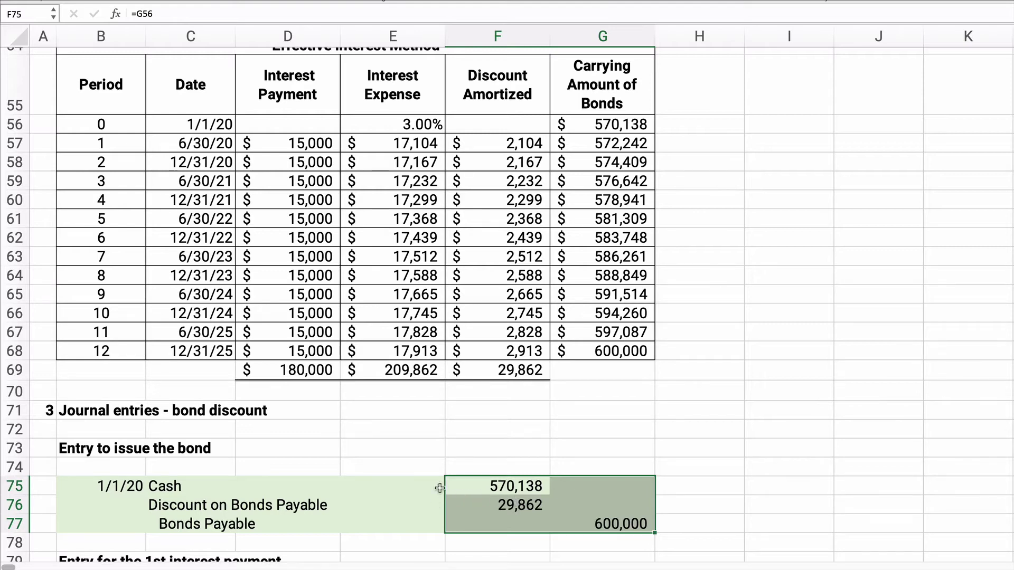
scroll(353, 426, "down", 2)
scroll(351, 425, "down", 3)
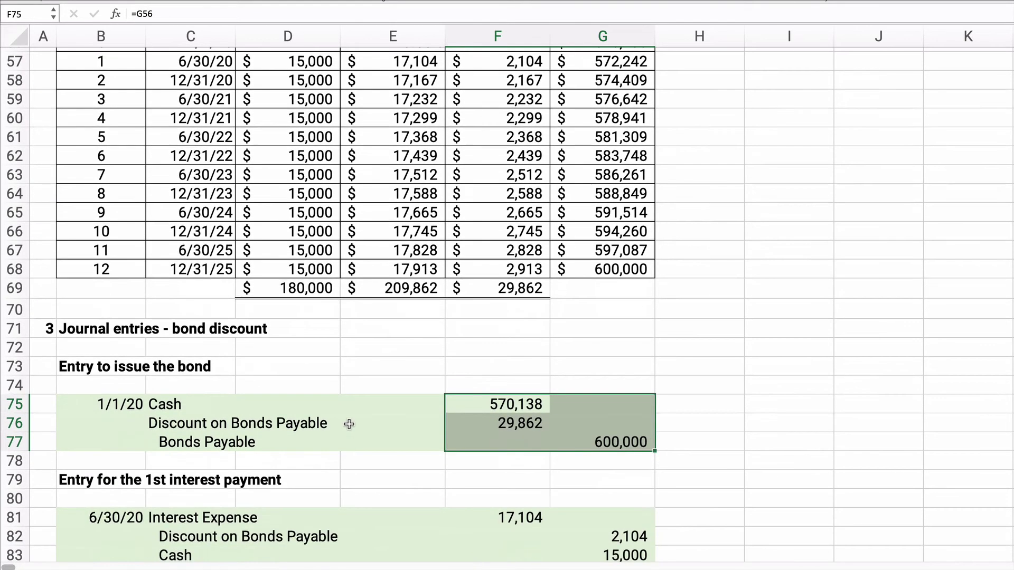
scroll(256, 436, "up", 3)
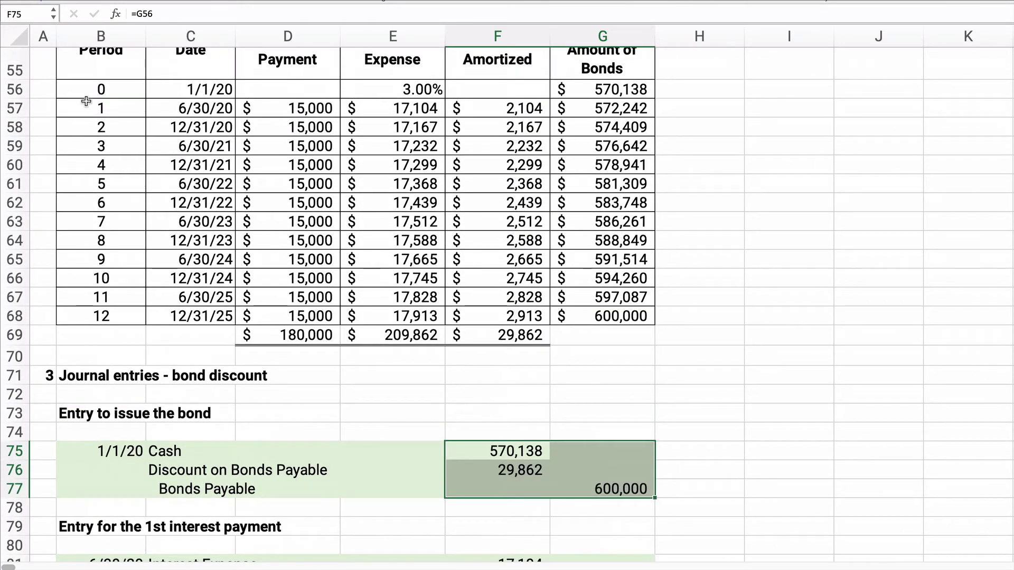
left_click_drag(79, 108, 708, 106)
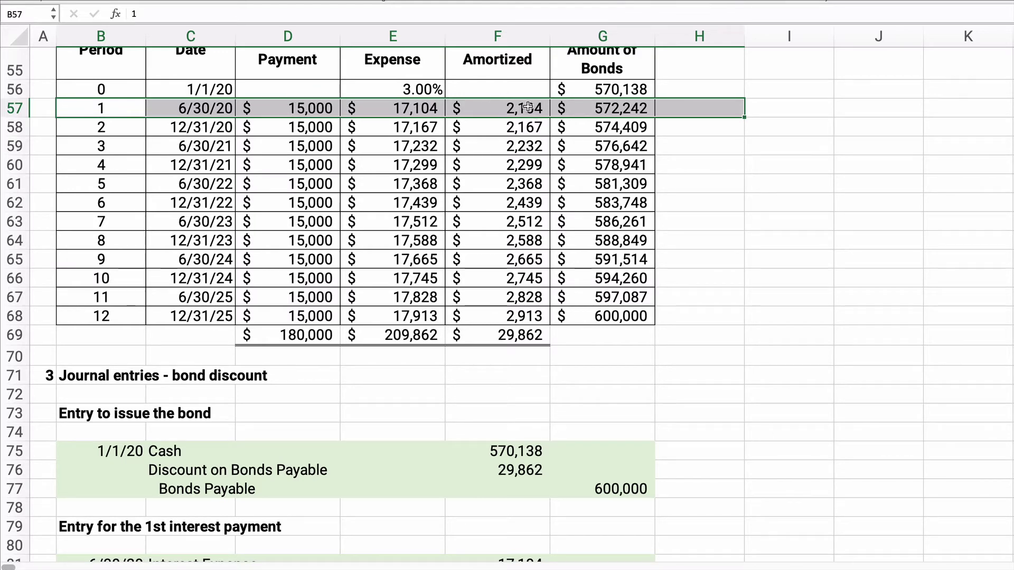
scroll(456, 255, "down", 5)
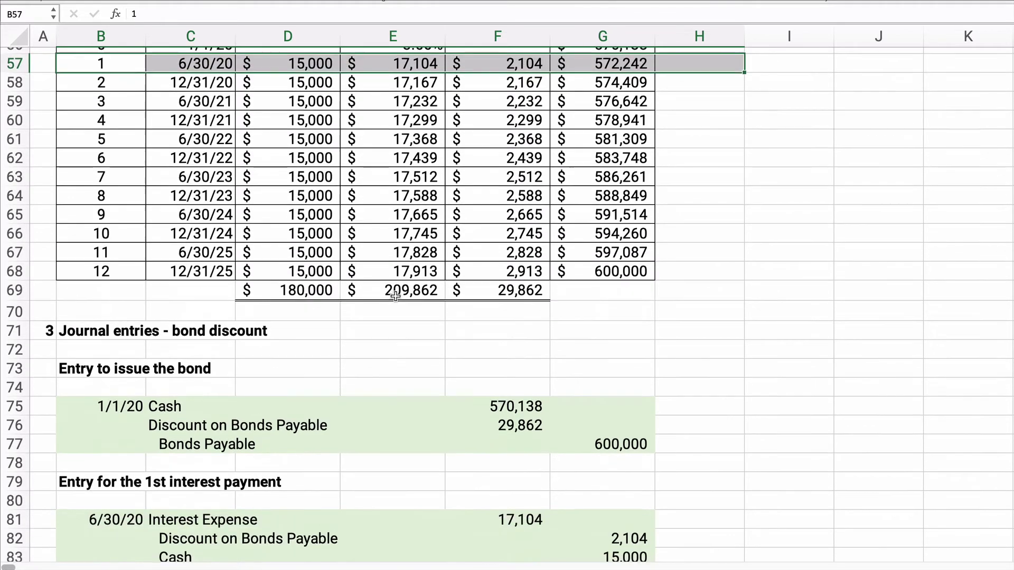
left_click(507, 433)
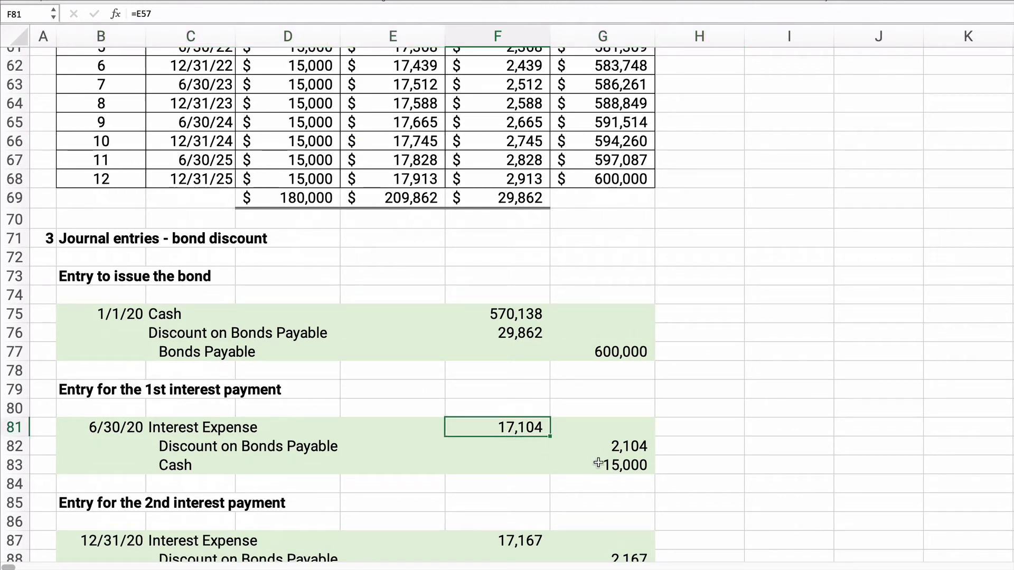
left_click(616, 449)
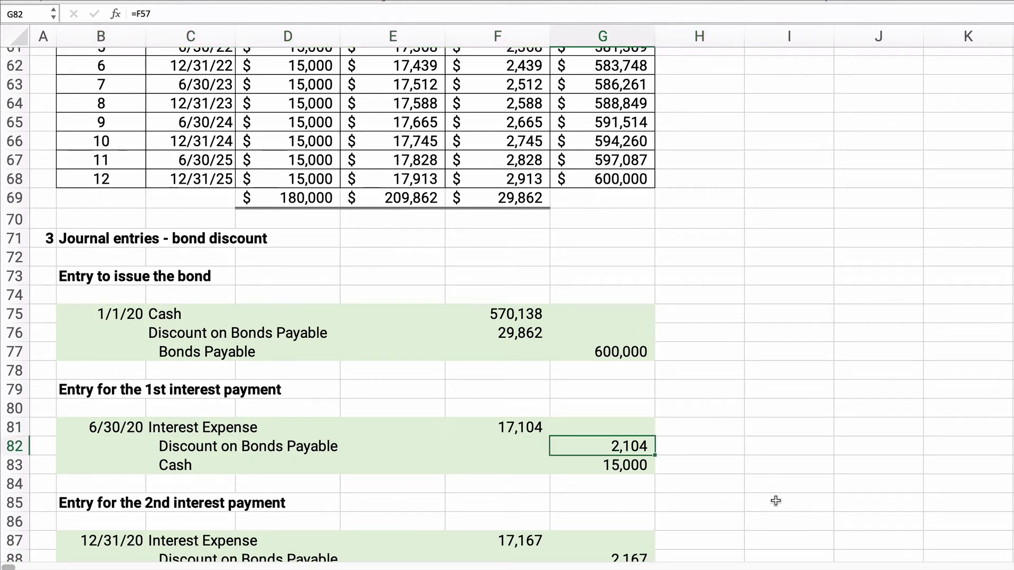
left_click(608, 466)
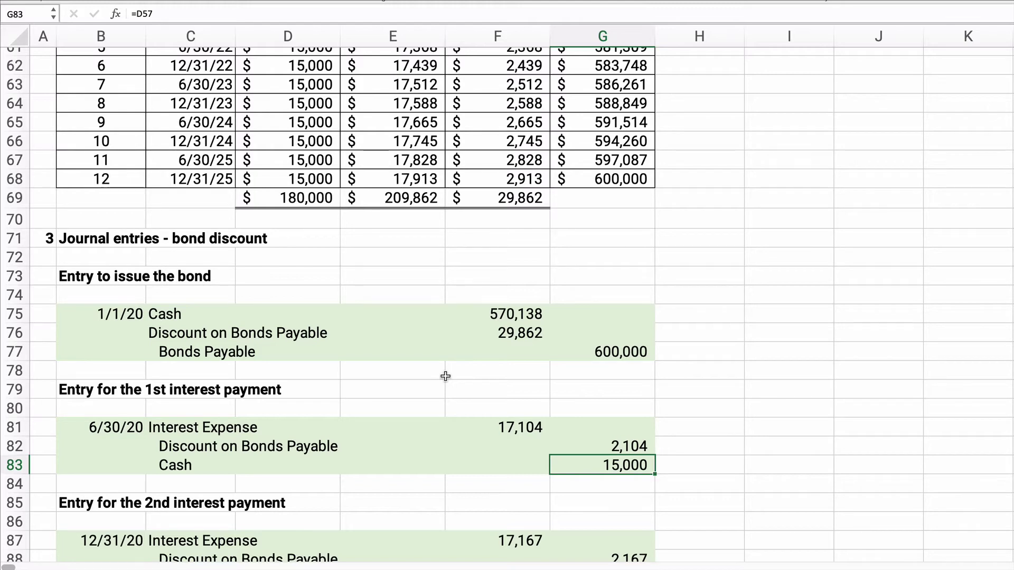
scroll(370, 372, "down", 5)
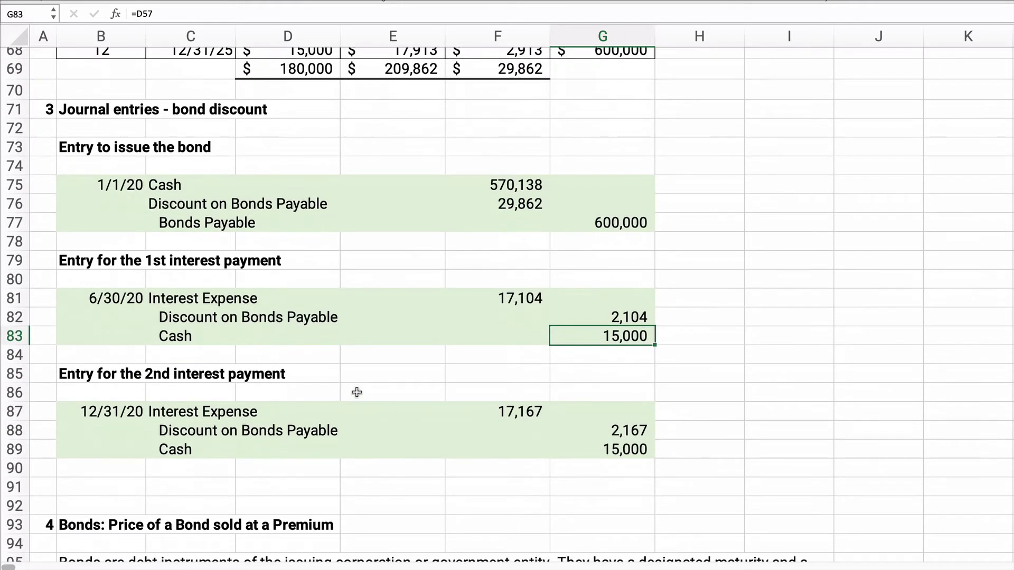
left_click_drag(165, 414, 597, 452)
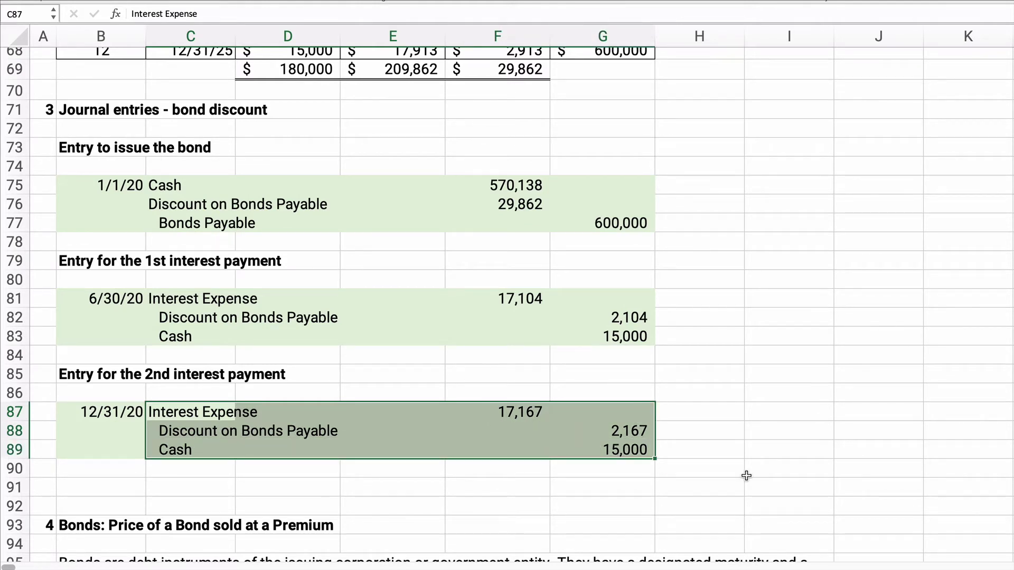
Compare the second interest entry with the period 2 table row, then scroll to section 4.
left_click(513, 418)
scroll(398, 430, "up", 5)
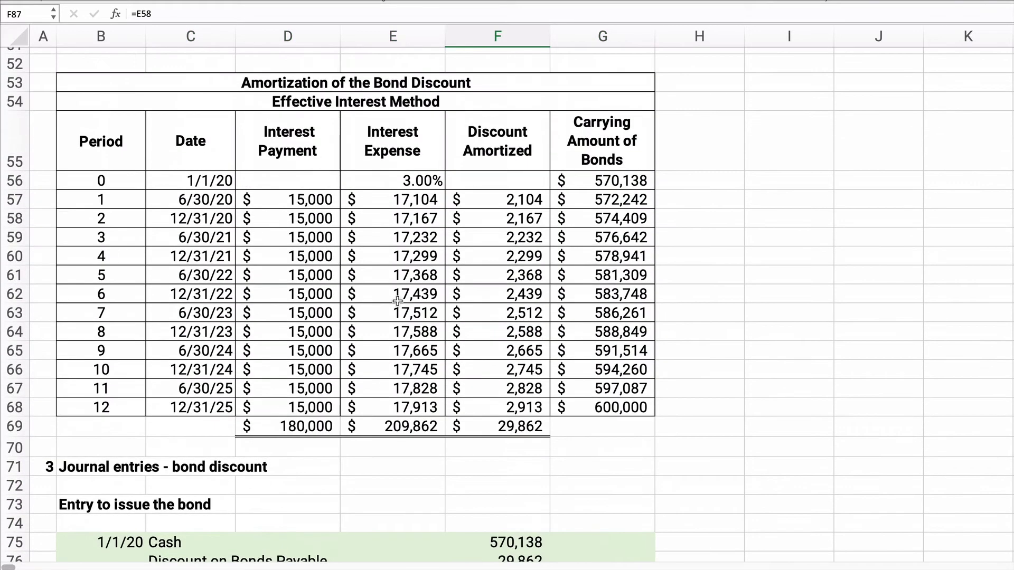
left_click_drag(100, 220, 390, 223)
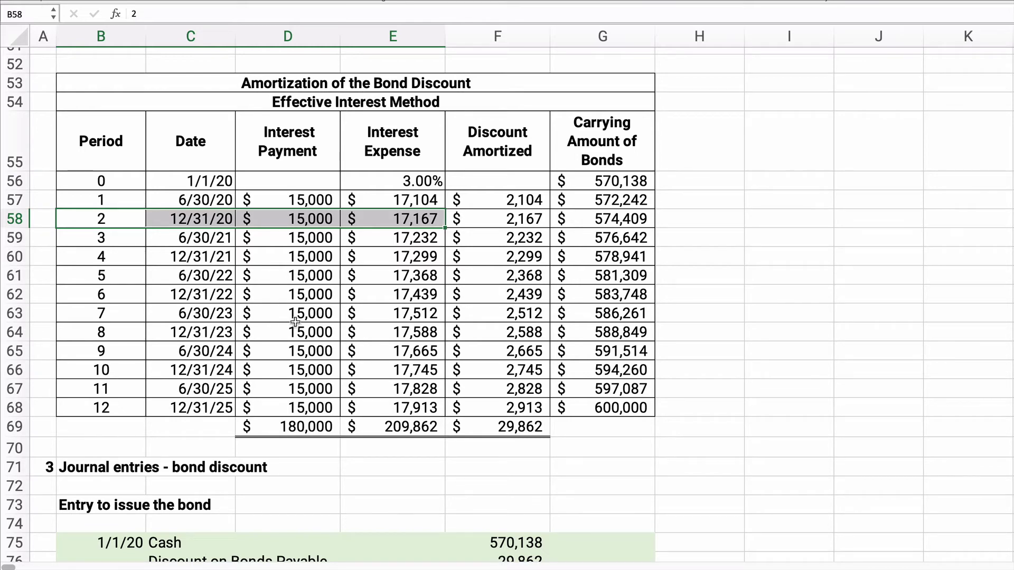
scroll(295, 321, "down", 5)
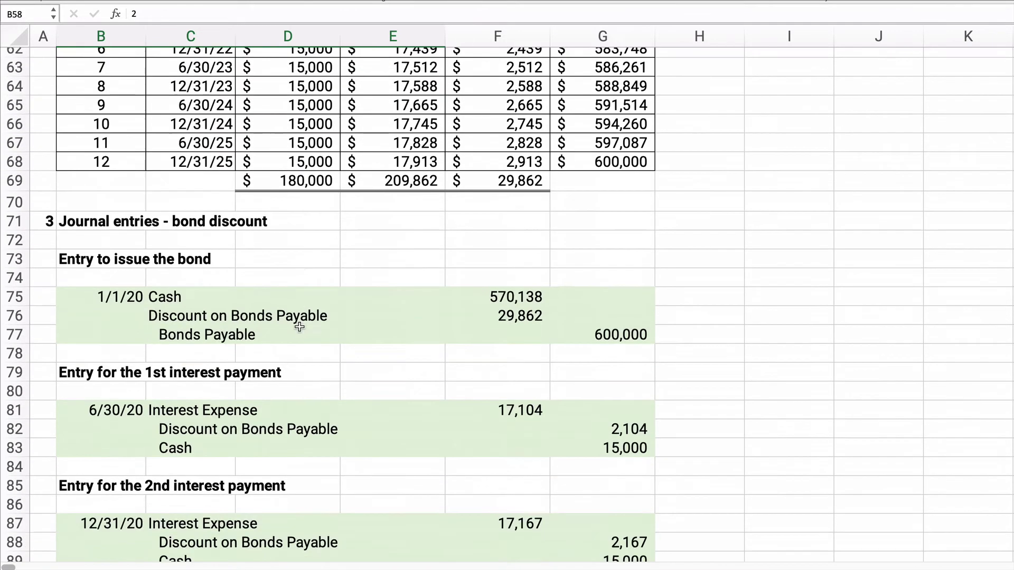
scroll(300, 327, "down", 8)
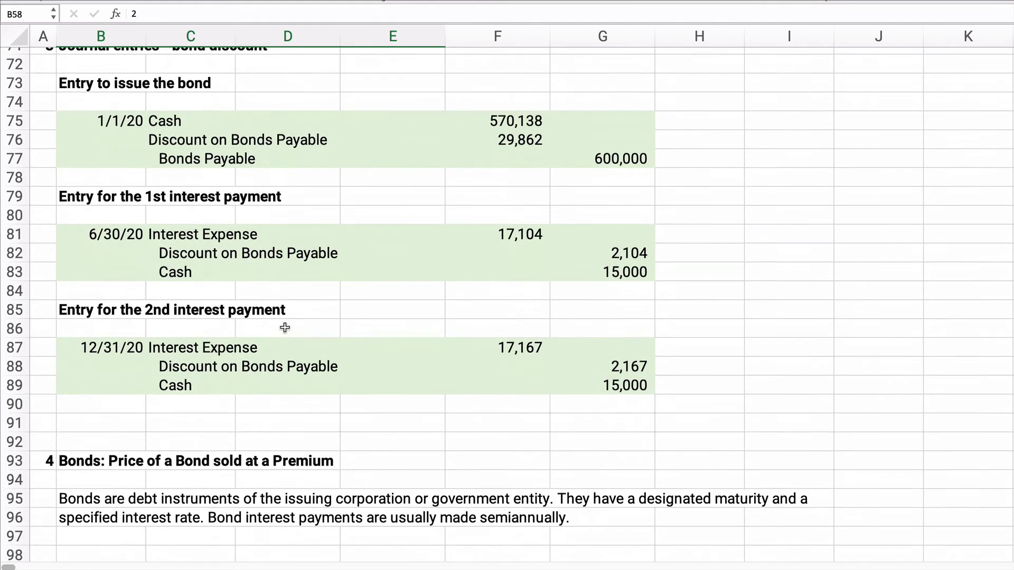
scroll(284, 328, "down", 5)
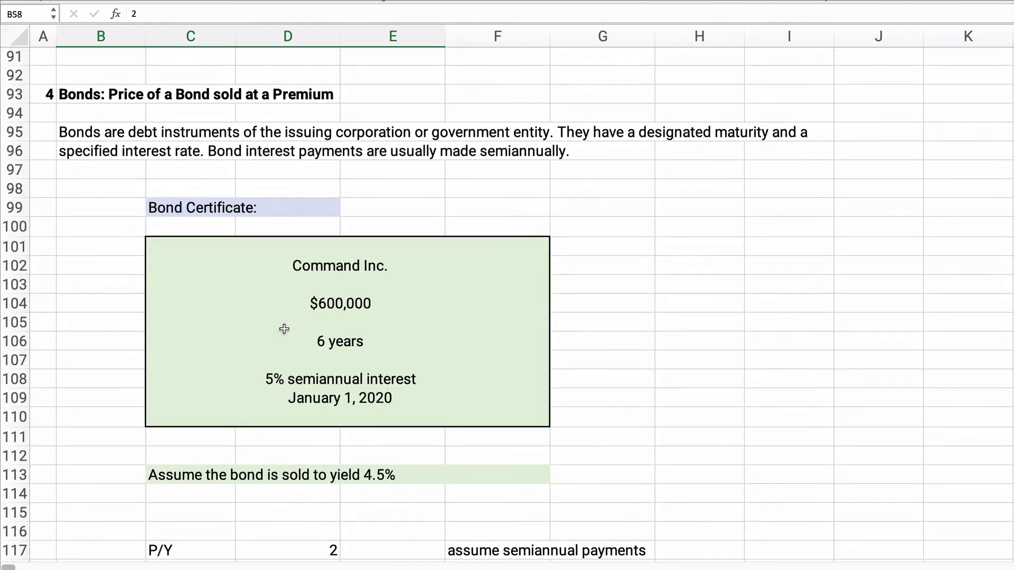
Review the 5% coupon and 4.5% yield inputs, then delete the =-PV price formula in D121.
scroll(284, 329, "down", 1)
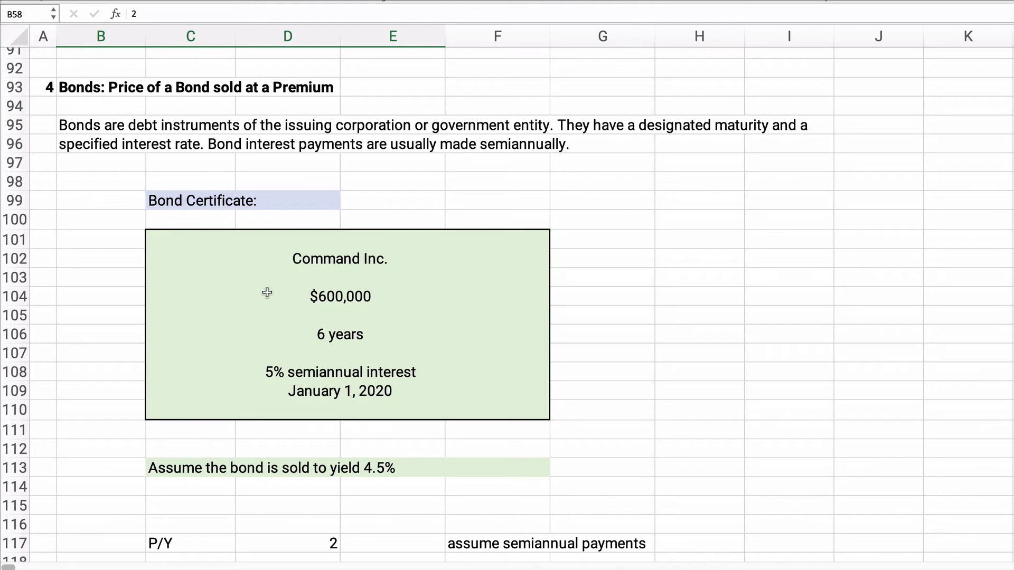
left_click(261, 372)
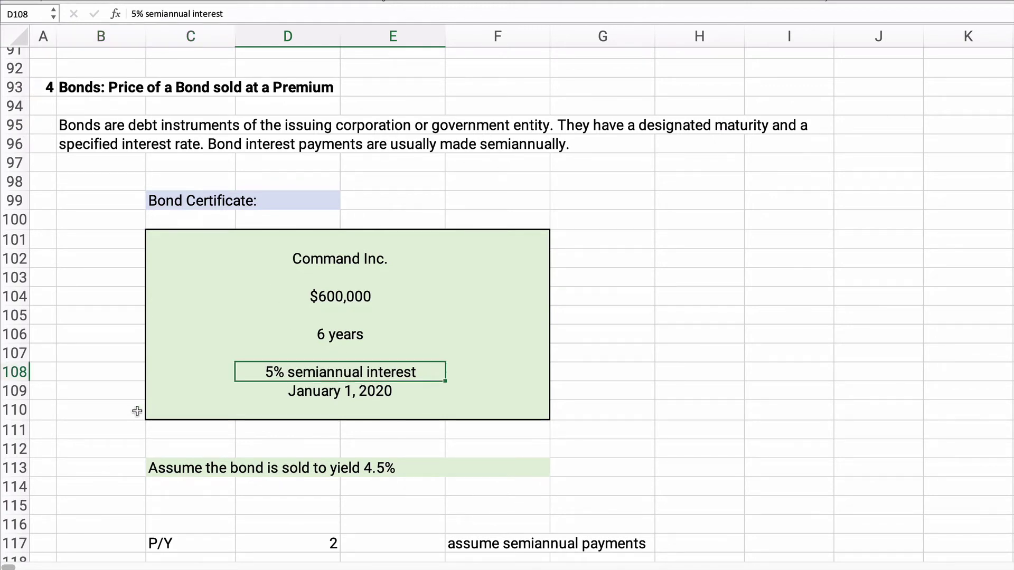
scroll(127, 412, "down", 2)
left_click(381, 424)
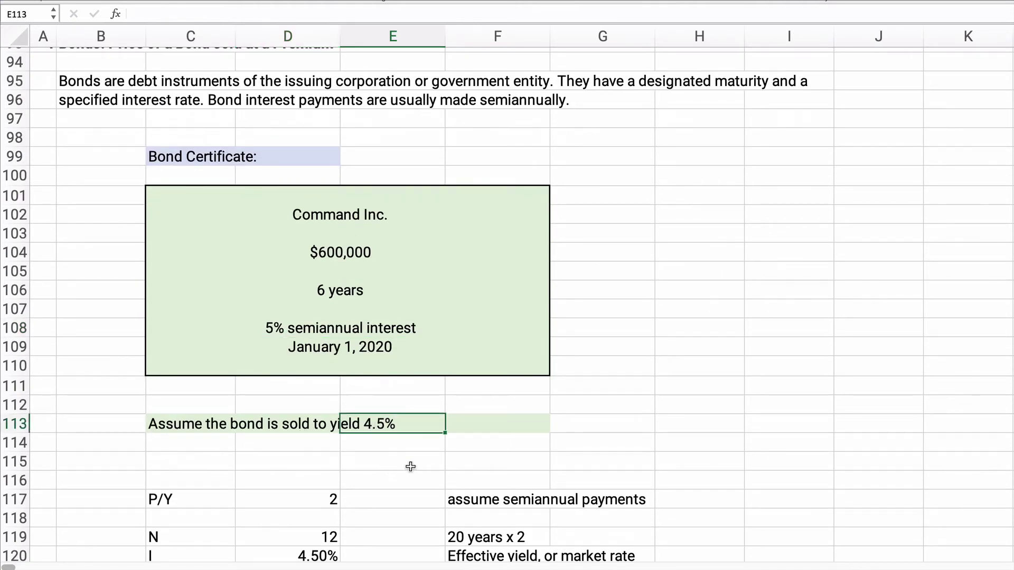
left_click(195, 459)
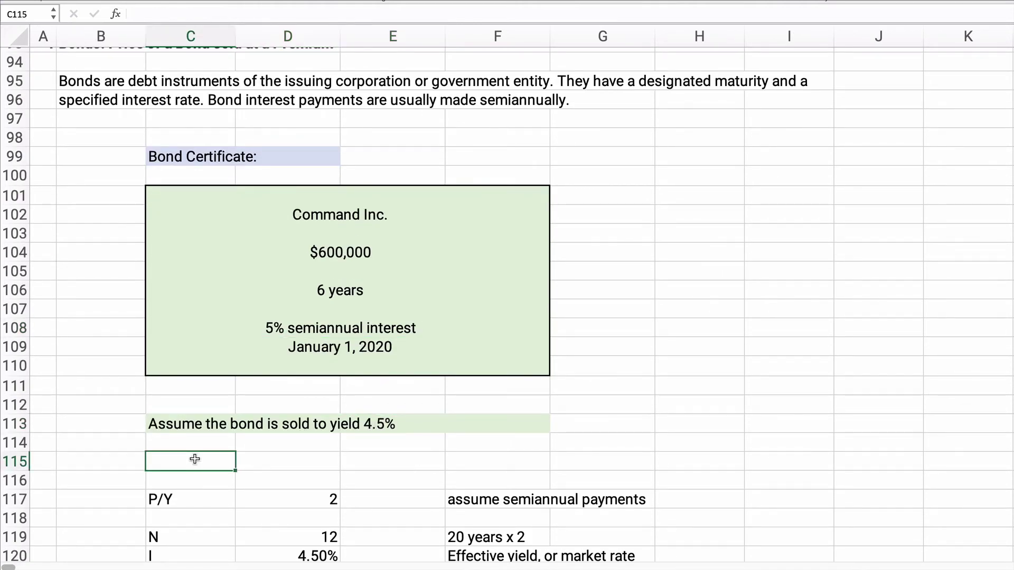
scroll(95, 470, "down", 5)
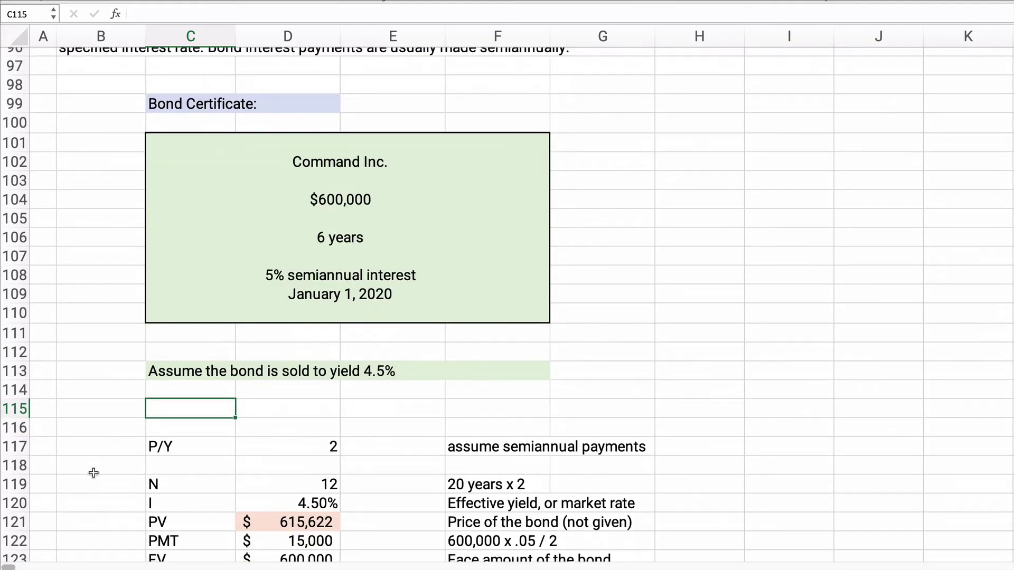
left_click(279, 479)
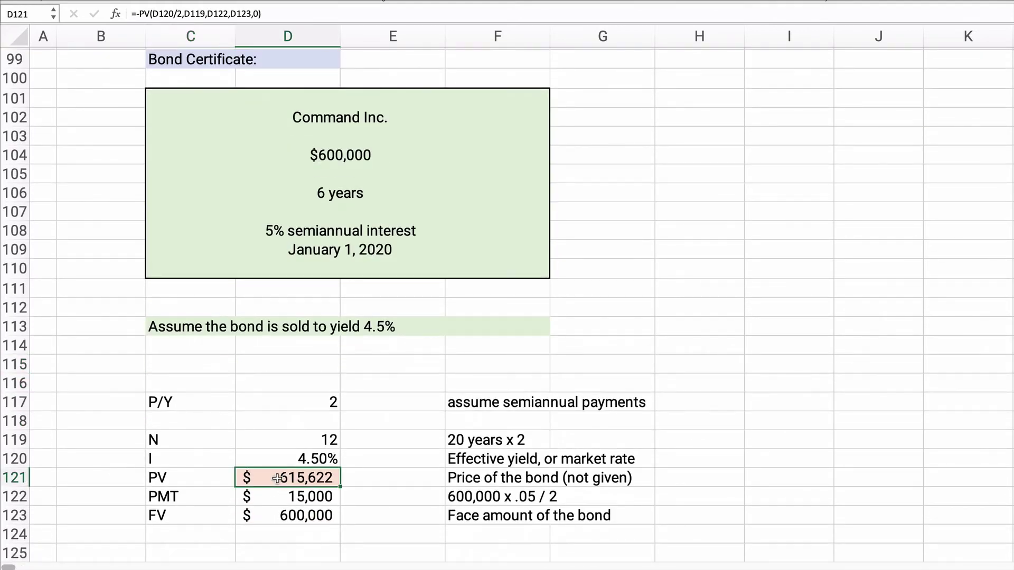
key("Delete")
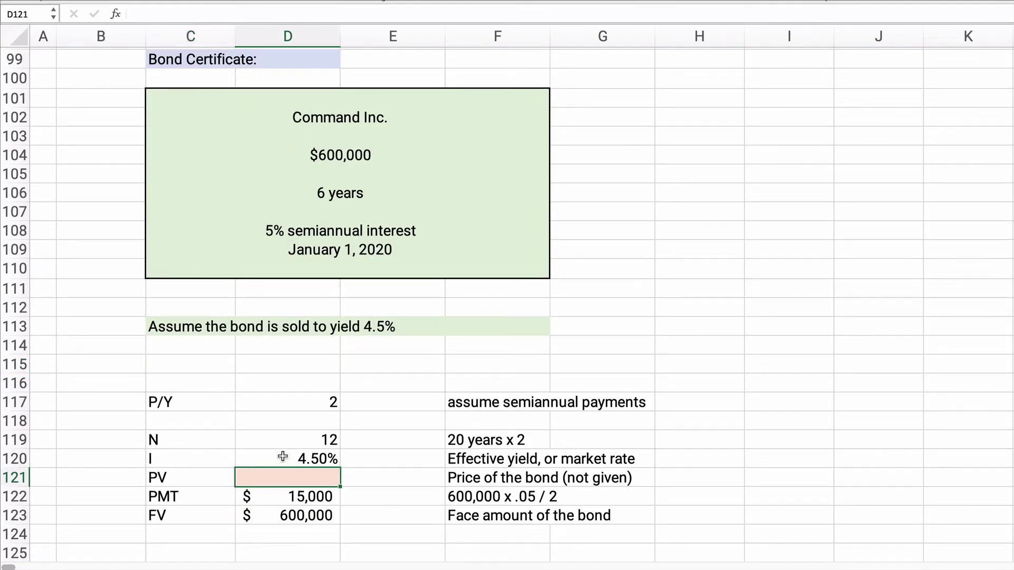
Enter =PV(D120/D117,D119,D122,D123,0) in D121, returning a bond price of (615,622).
left_click(283, 457)
left_click(272, 477)
type("=Pv(")
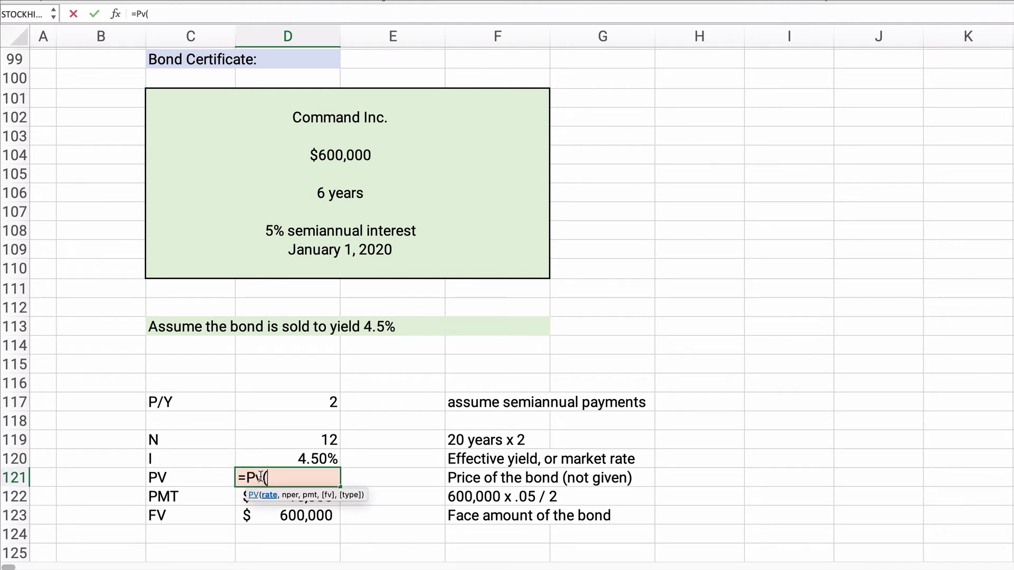
left_click(293, 461)
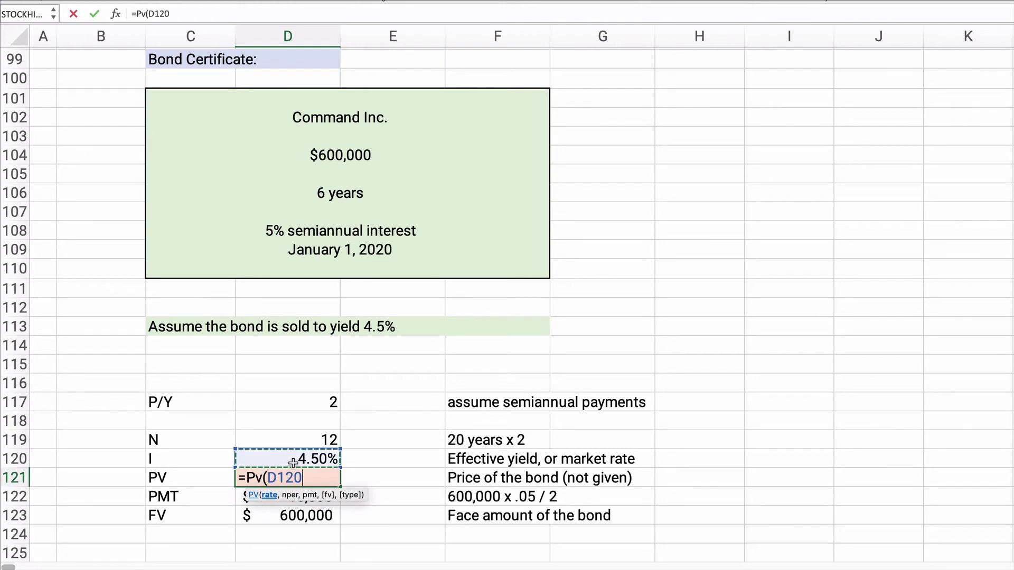
type("/")
left_click(304, 407)
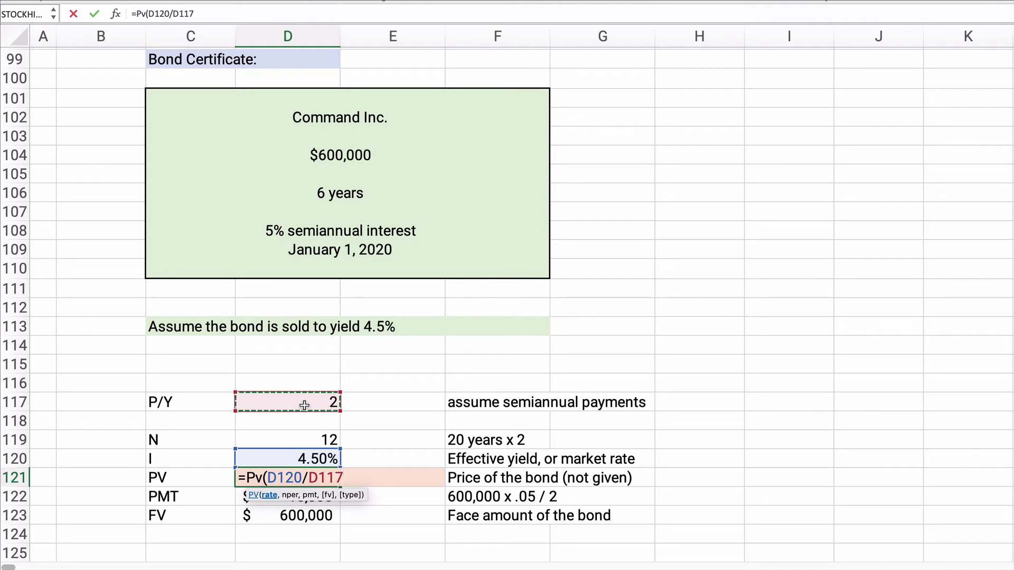
type(",")
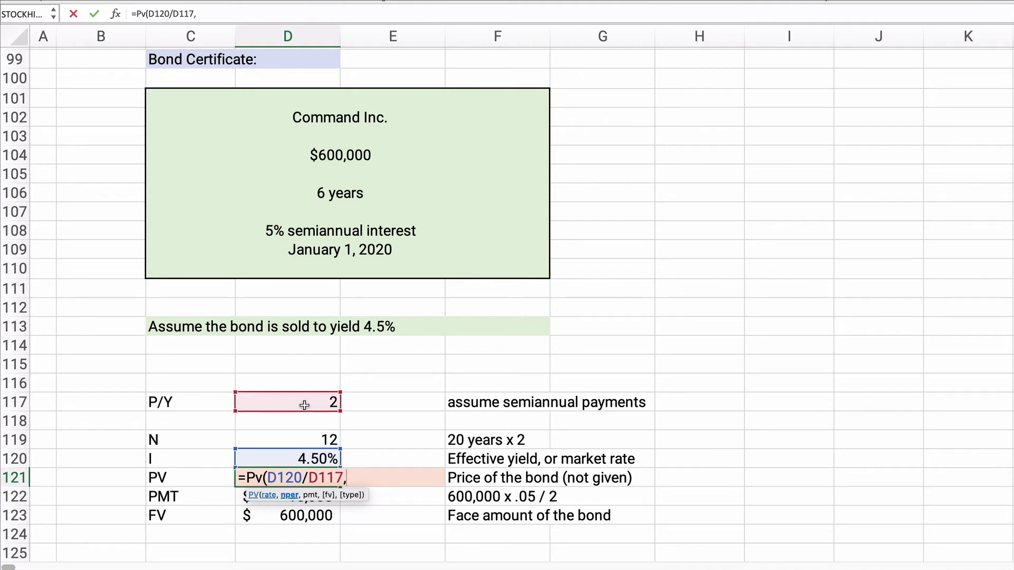
left_click(321, 436)
type(",")
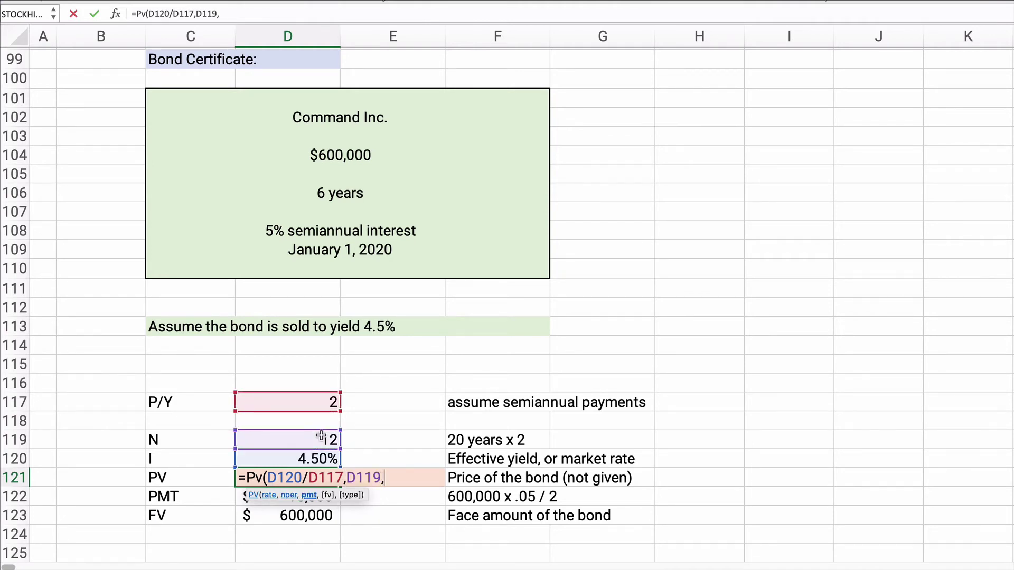
left_click(241, 500)
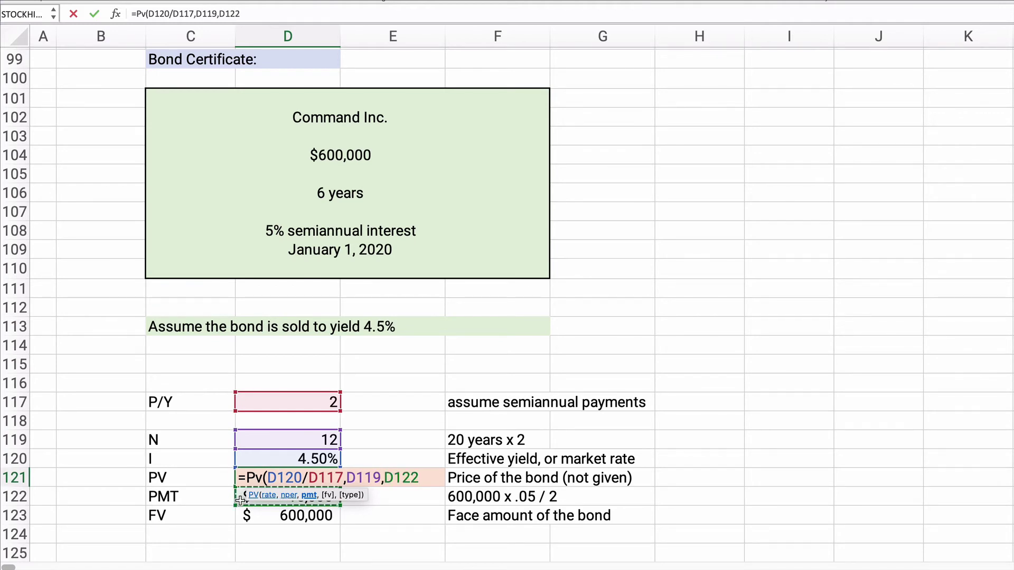
type(",")
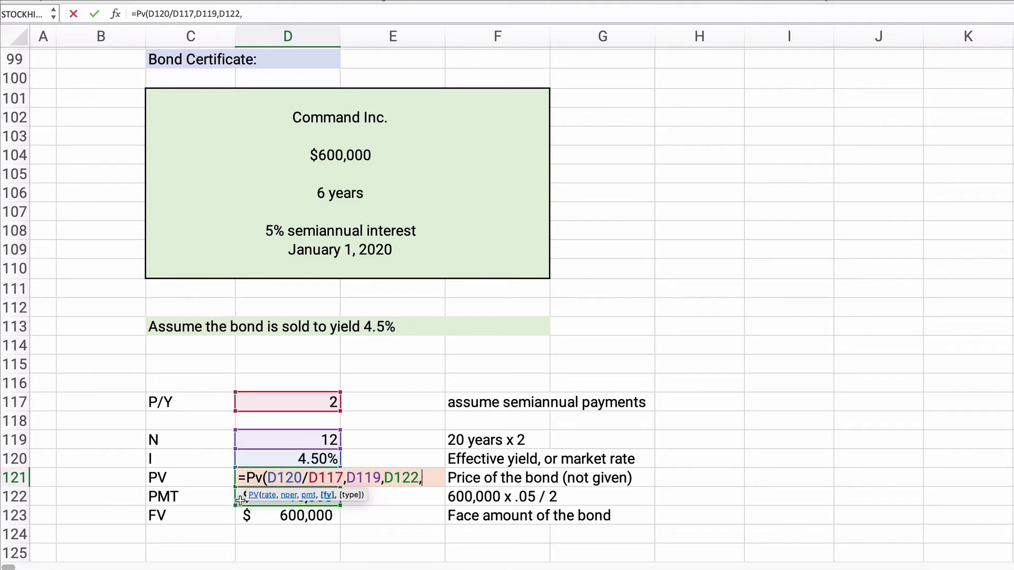
left_click(269, 516)
type(",")
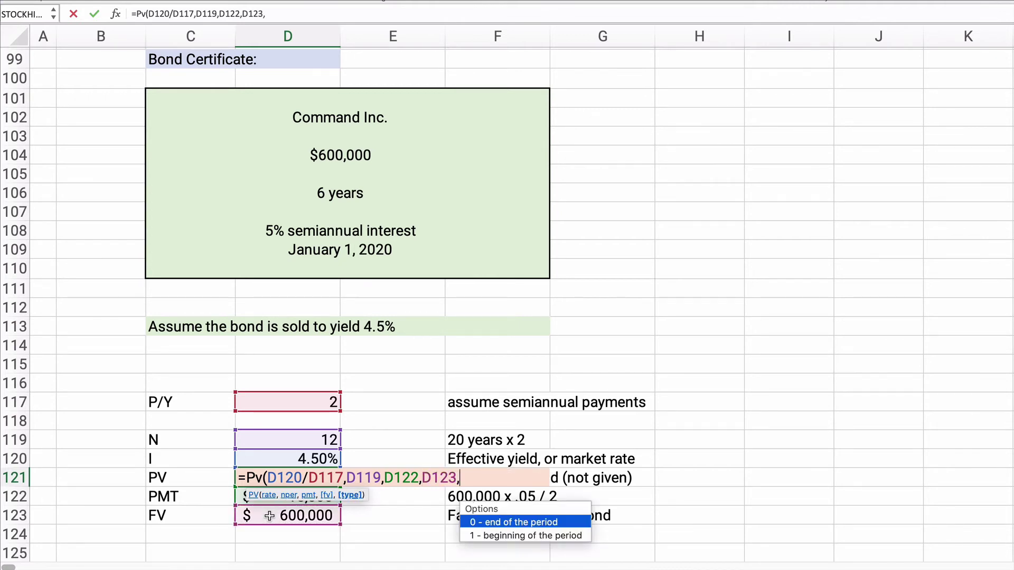
type("0)")
key("Return")
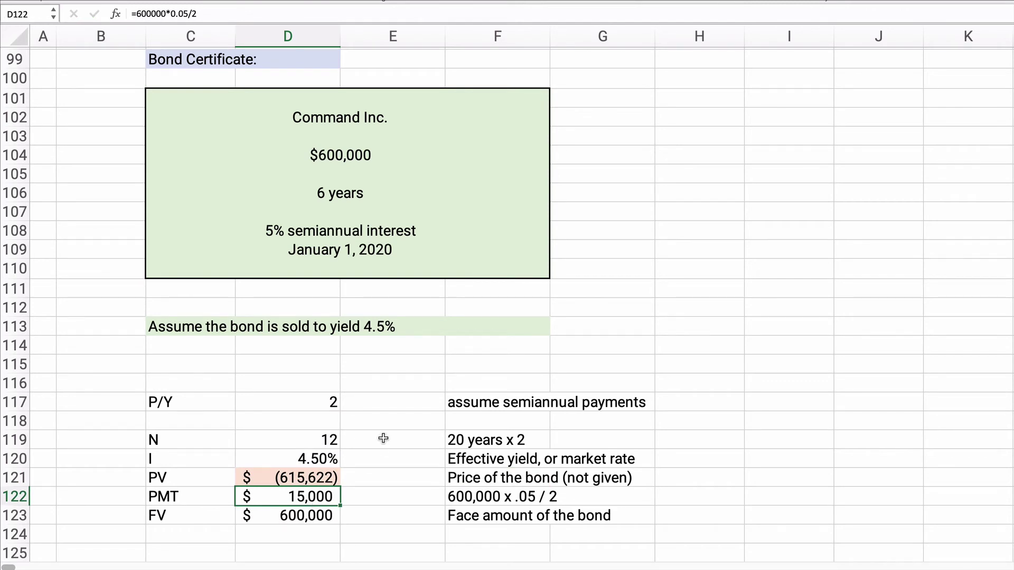
left_click(231, 478)
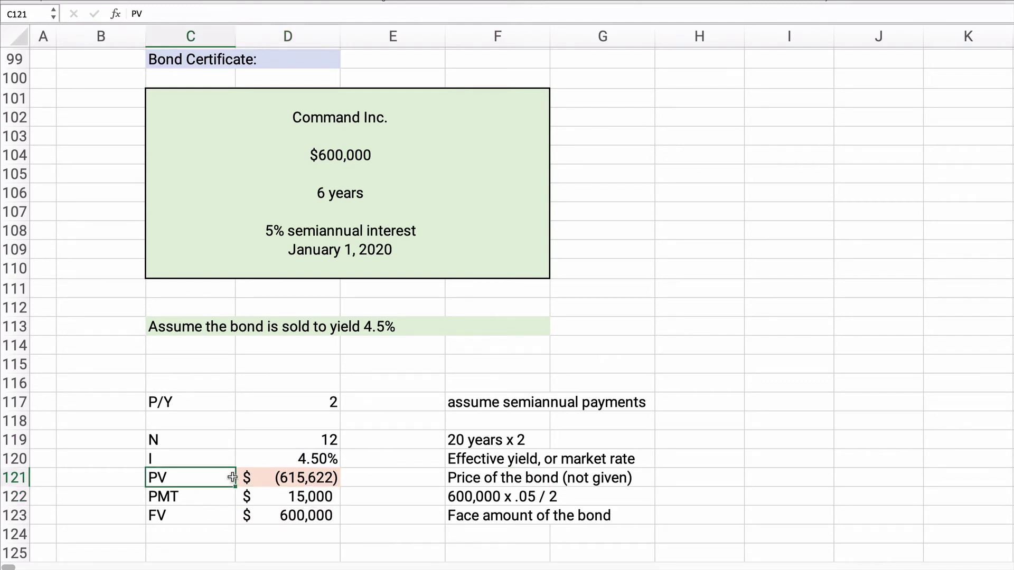
left_click(265, 477)
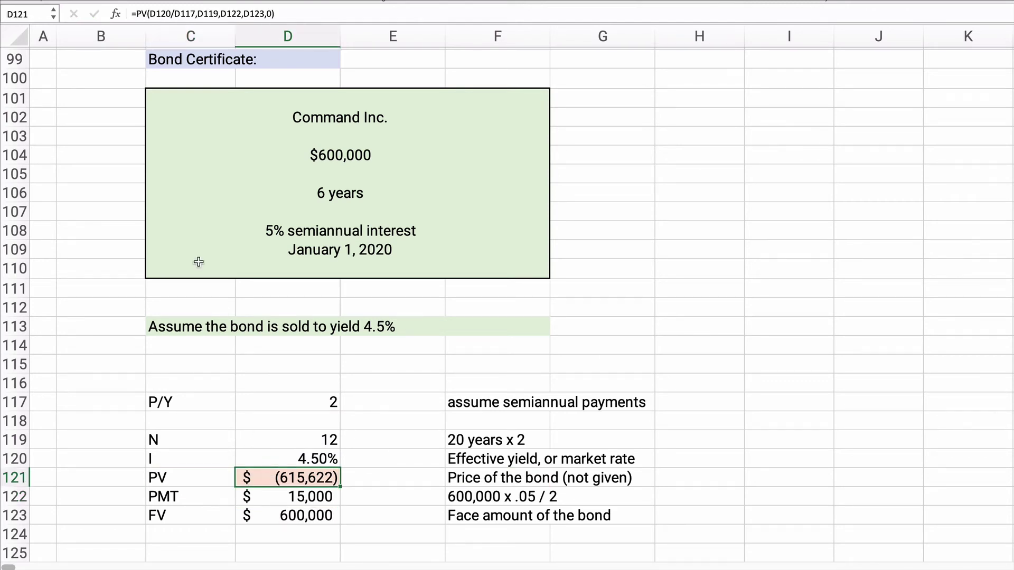
Add a minus sign after the equals in D121's PV formula so the price reads 615,622.
left_click(137, 15)
type("-")
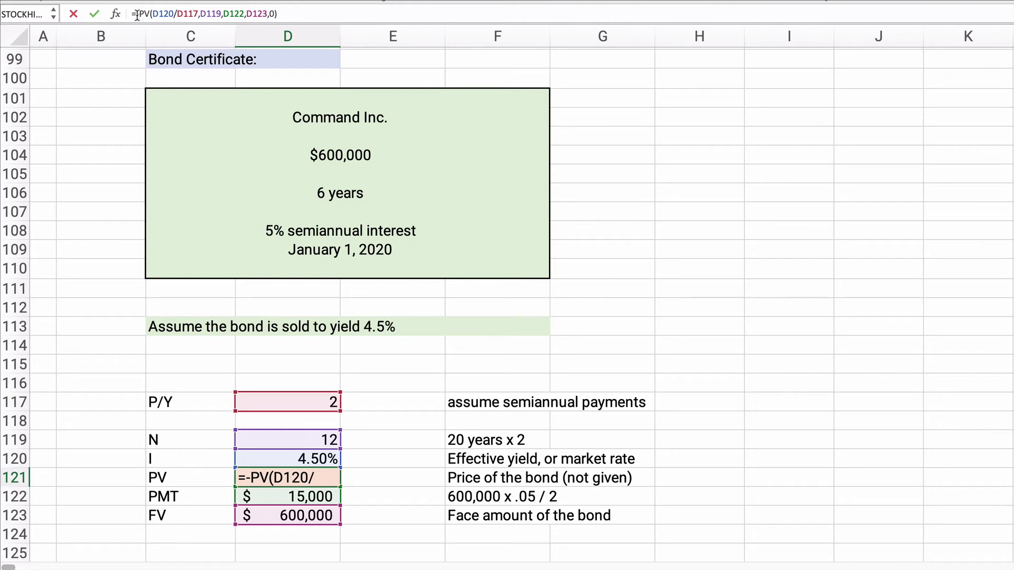
key("Return")
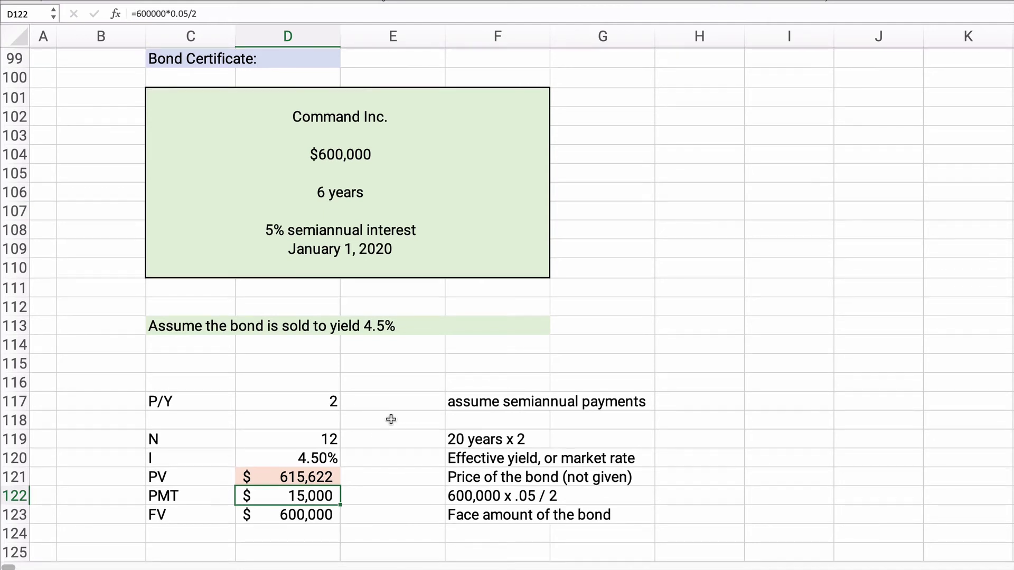
Clear the period 1–12 figures in E133:G144 of the premium amortization table.
scroll(391, 391, "down", 5)
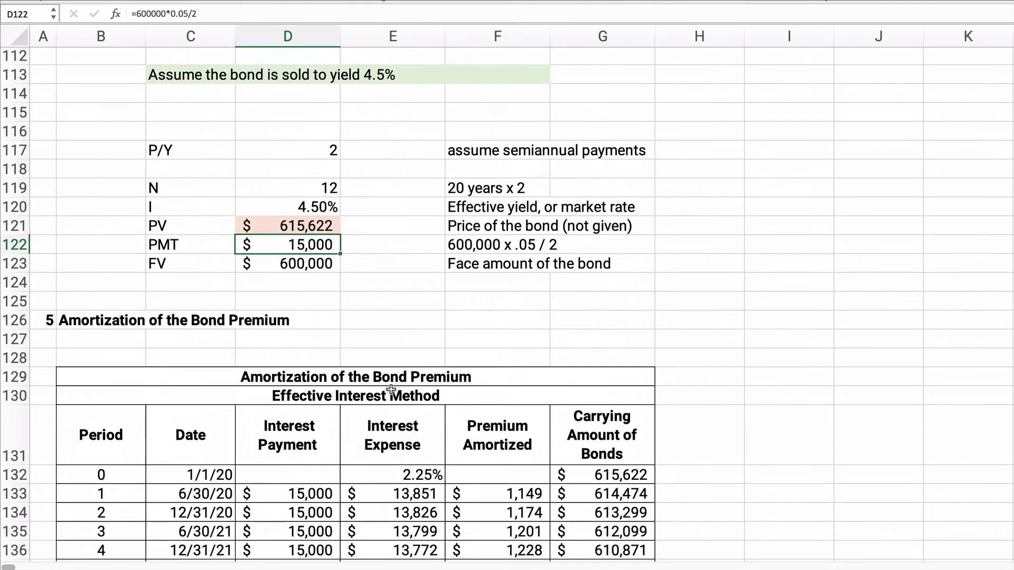
scroll(390, 390, "down", 5)
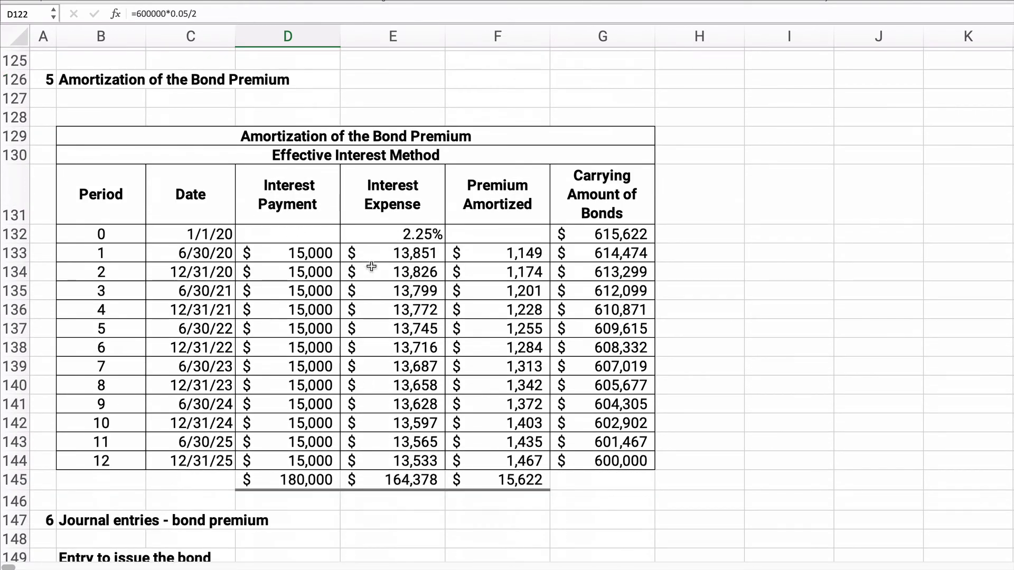
left_click_drag(383, 237, 405, 405)
left_click_drag(398, 255, 616, 457)
key("Delete")
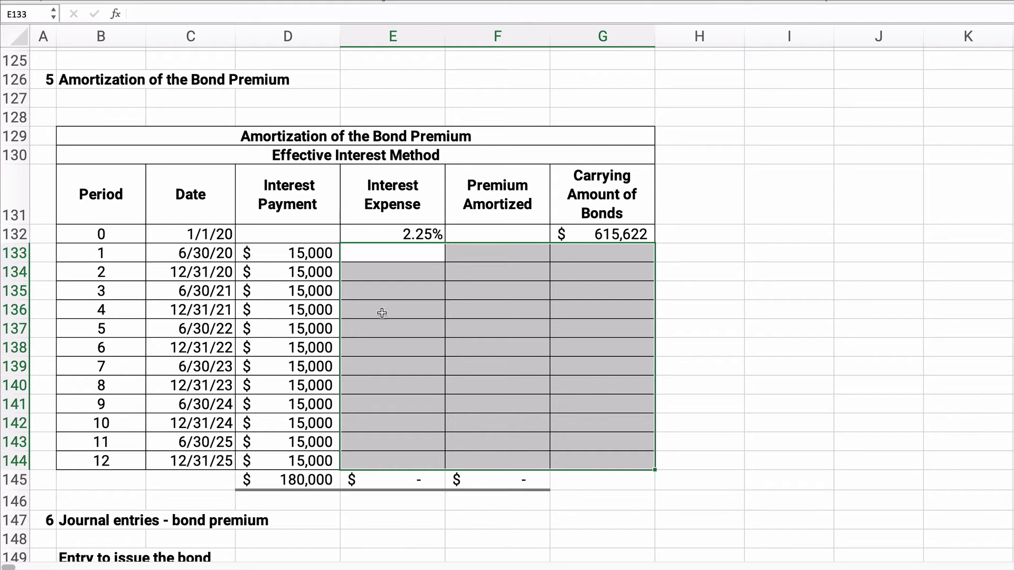
left_click(397, 232)
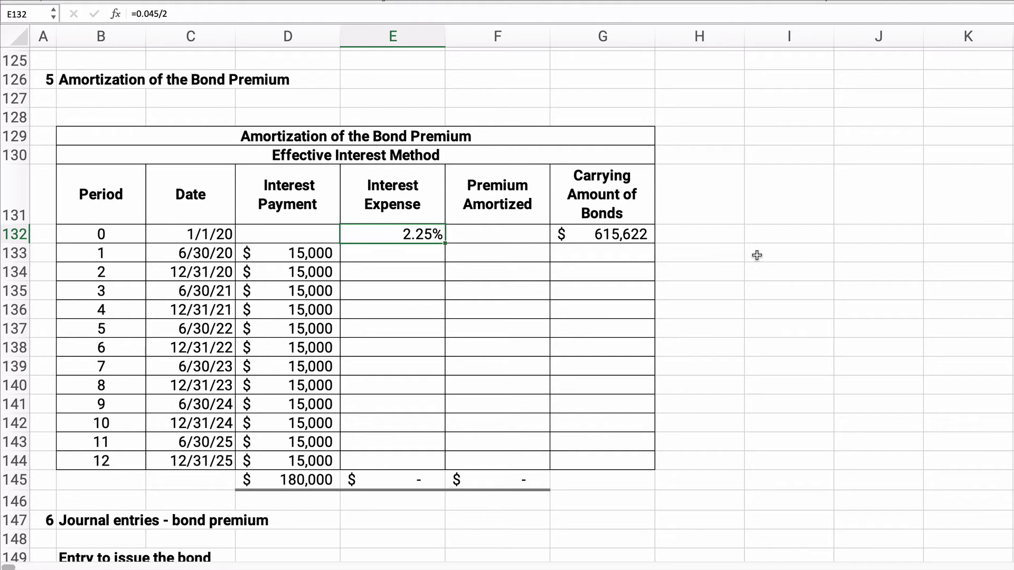
Enter =G132*$E$132 in E133 for a period 1 interest expense of $13,851.
left_click(578, 233)
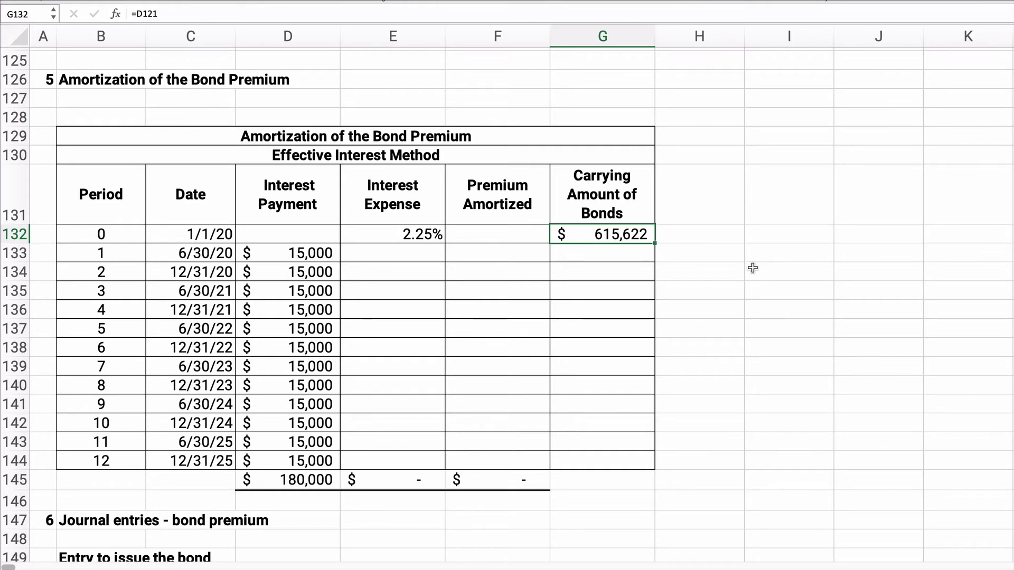
left_click(403, 254)
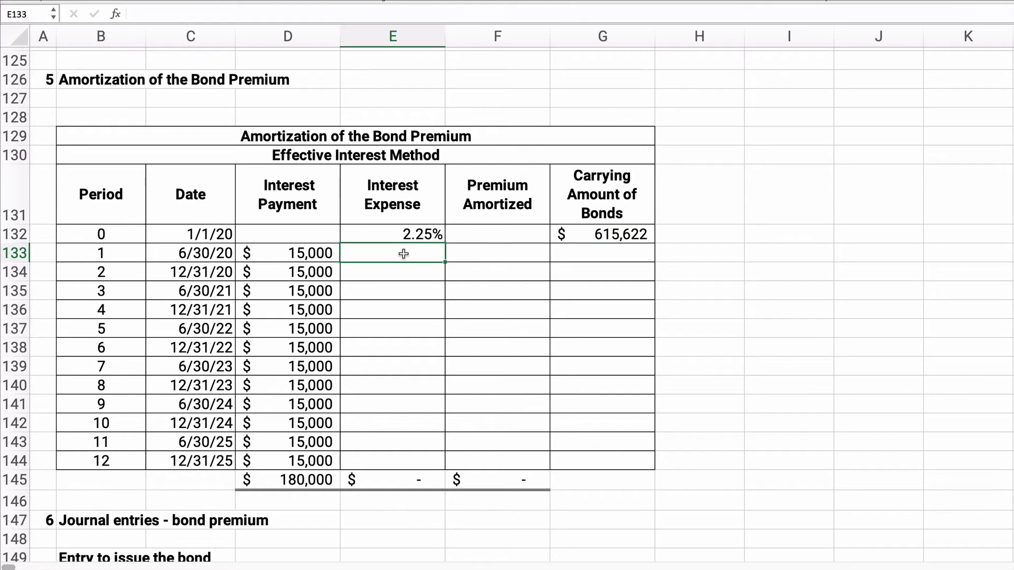
type("=")
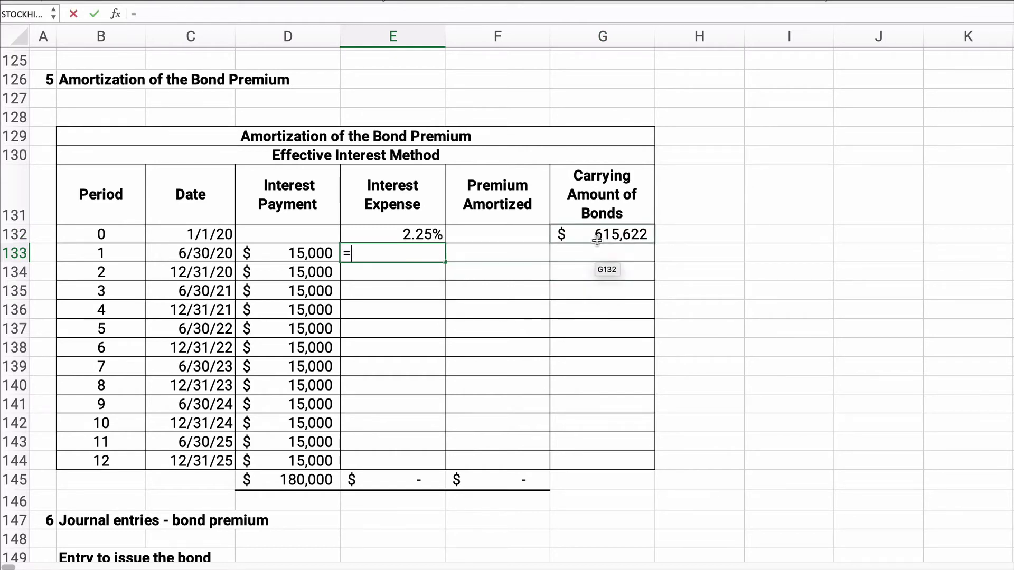
left_click(597, 241)
type("*")
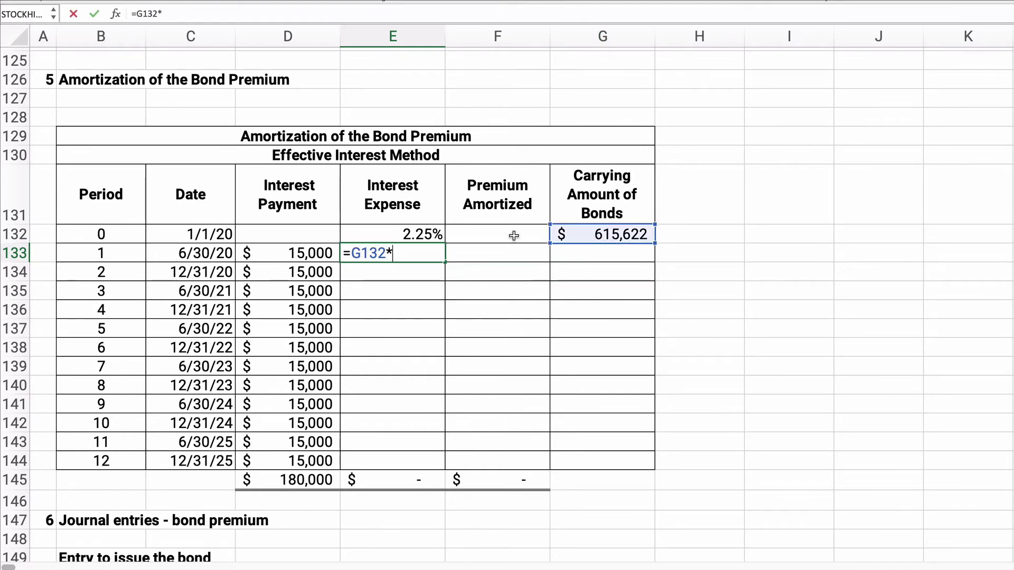
left_click(427, 233)
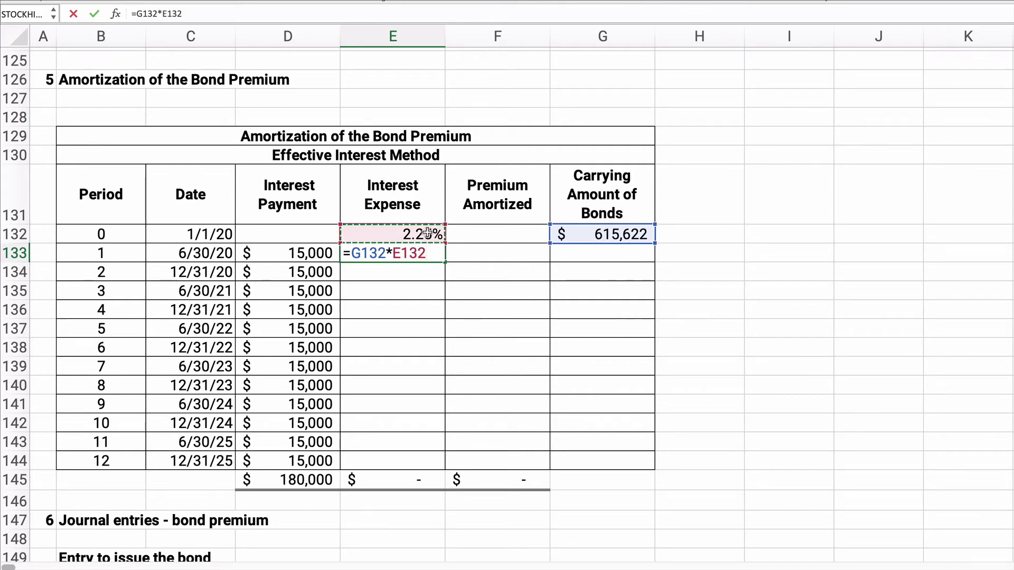
key("F4")
key("Return")
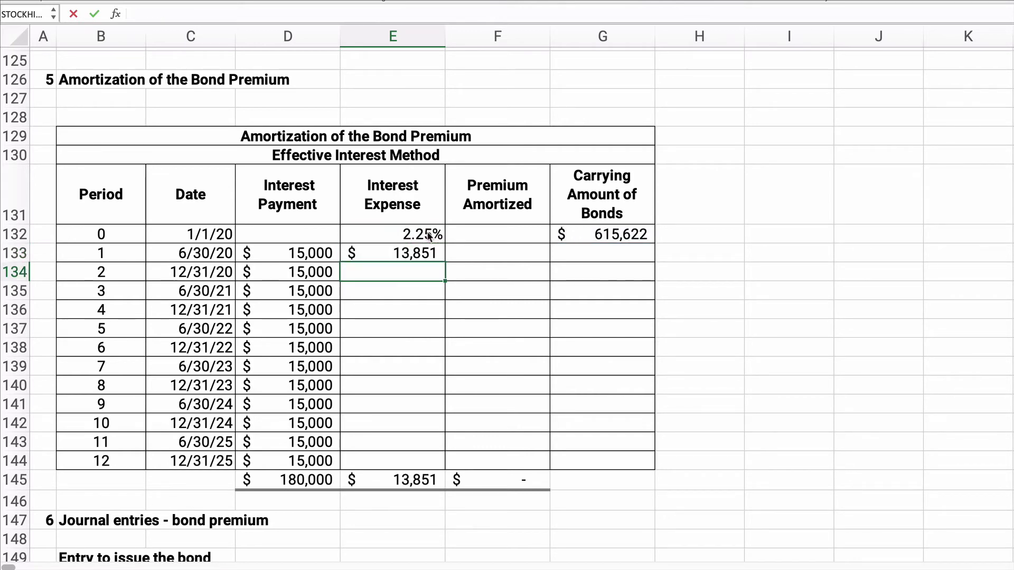
left_click(400, 258)
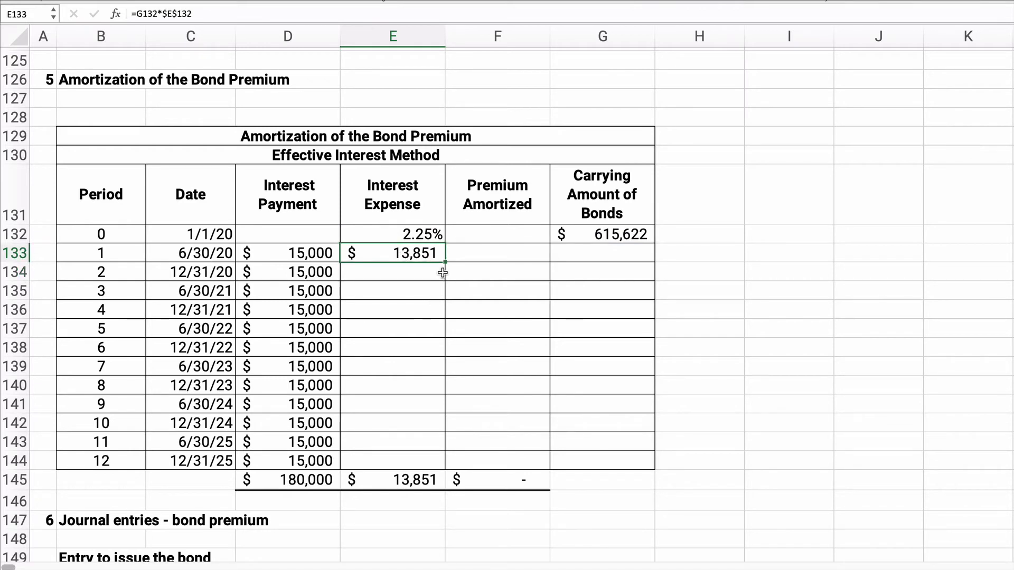
left_click(472, 254)
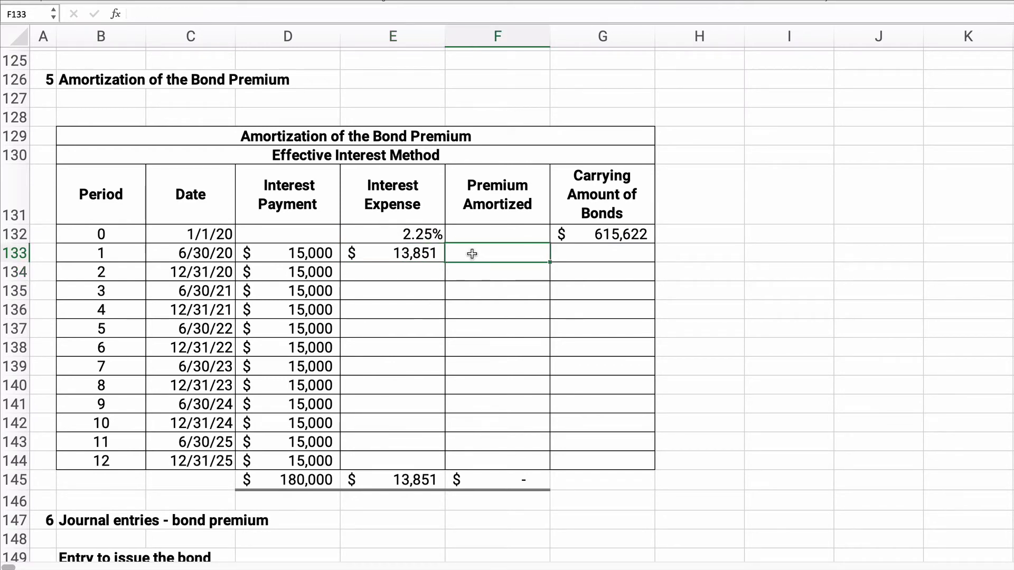
Enter =D133-E133 in F133 for period 1 premium amortized of 1,149.
type("=")
key("Left")
key("Left")
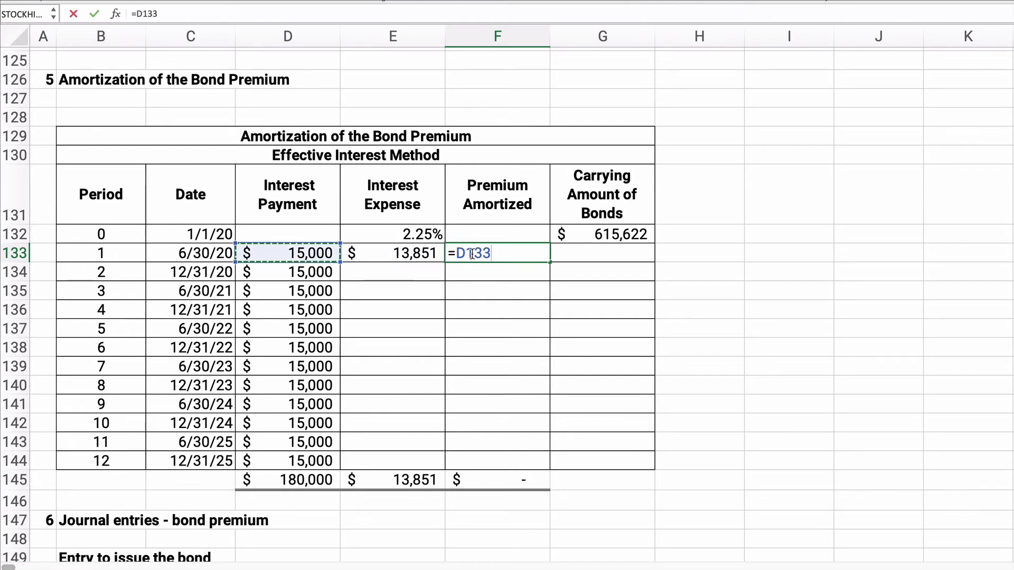
type("-")
key("Left")
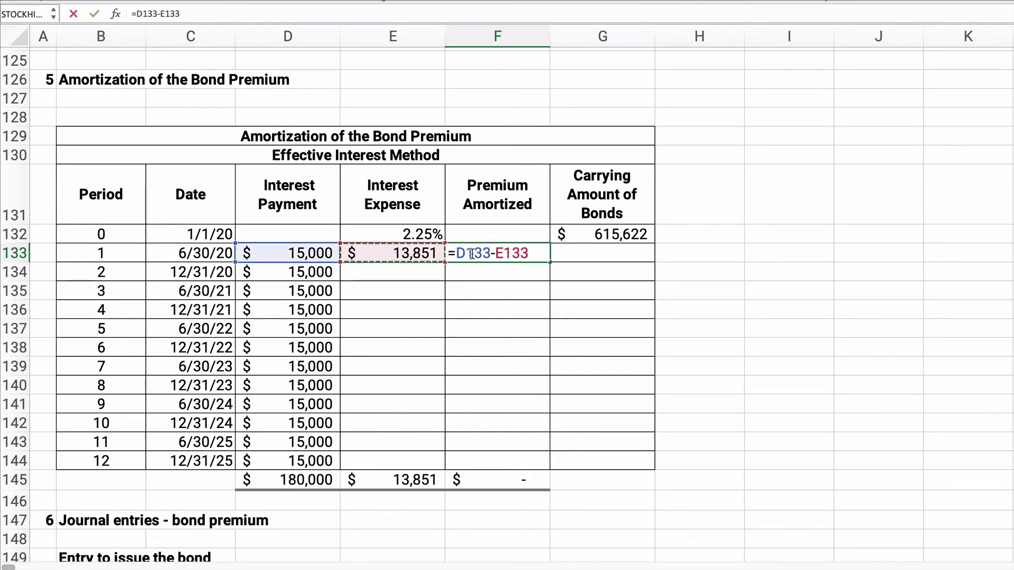
key("Return")
key("Up")
Enter =G132-F133 in G133 for a period 1 carrying amount of 614,474.
key("Right")
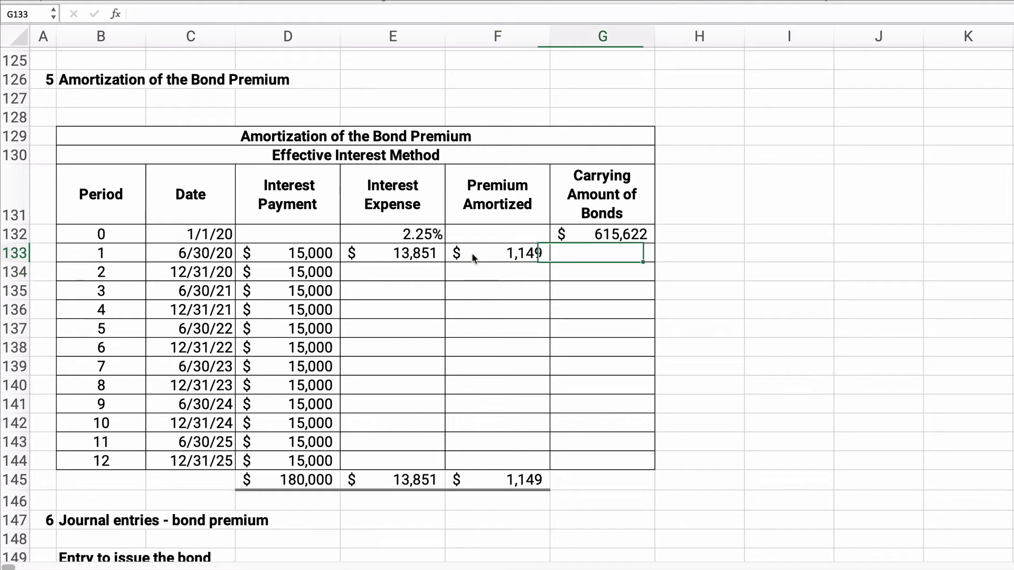
type("=")
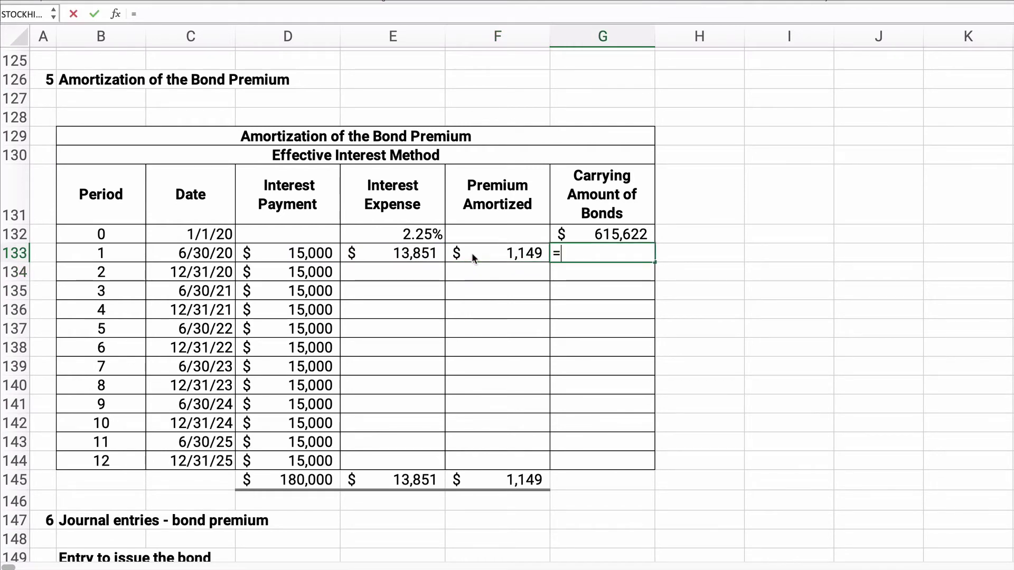
key("Up")
type("-")
key("Left")
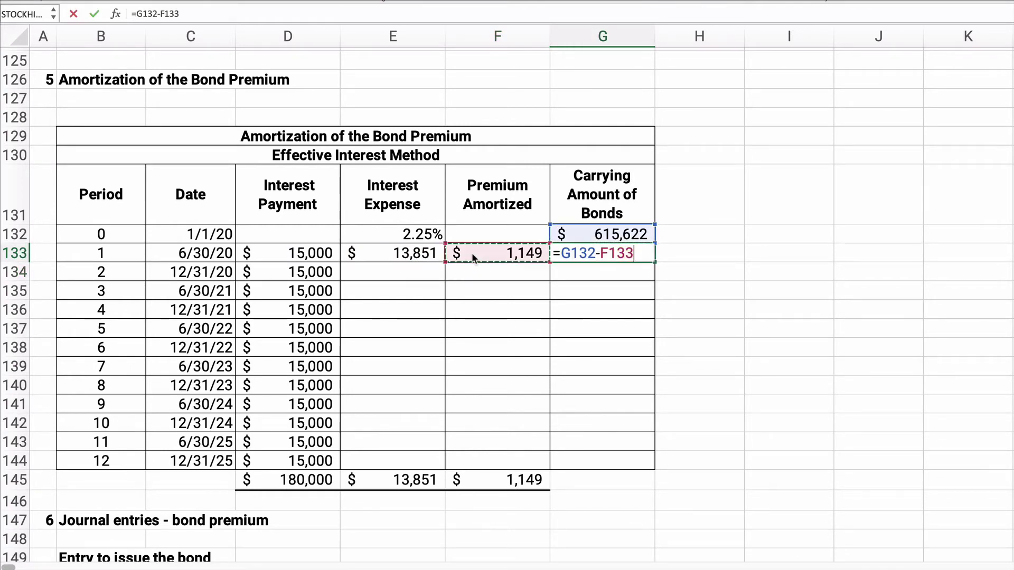
key("Return")
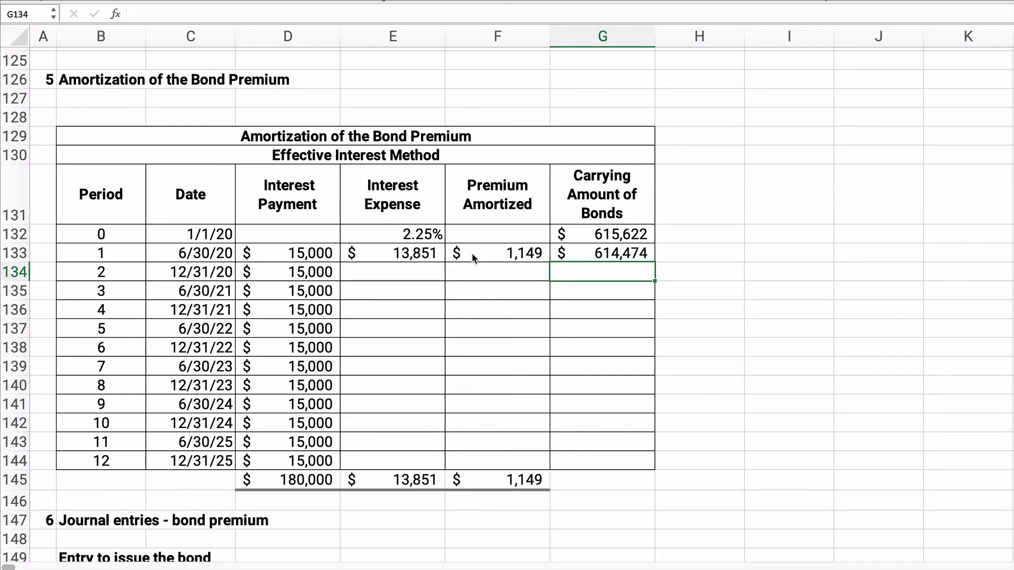
left_click(607, 462)
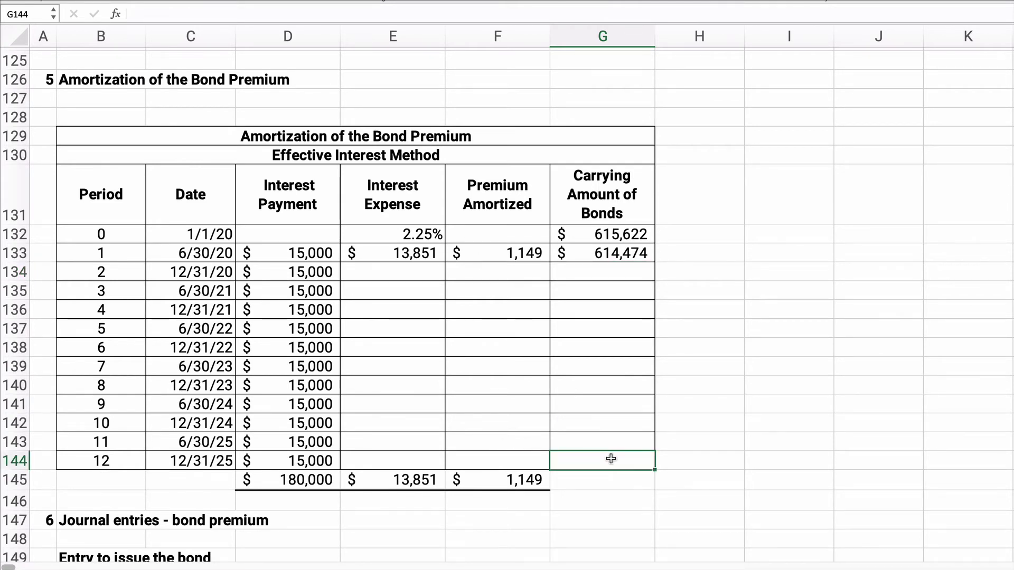
Fill E133:G133 down to row 144, then check the 15,622 premium total and carrying amount column.
left_click(395, 252)
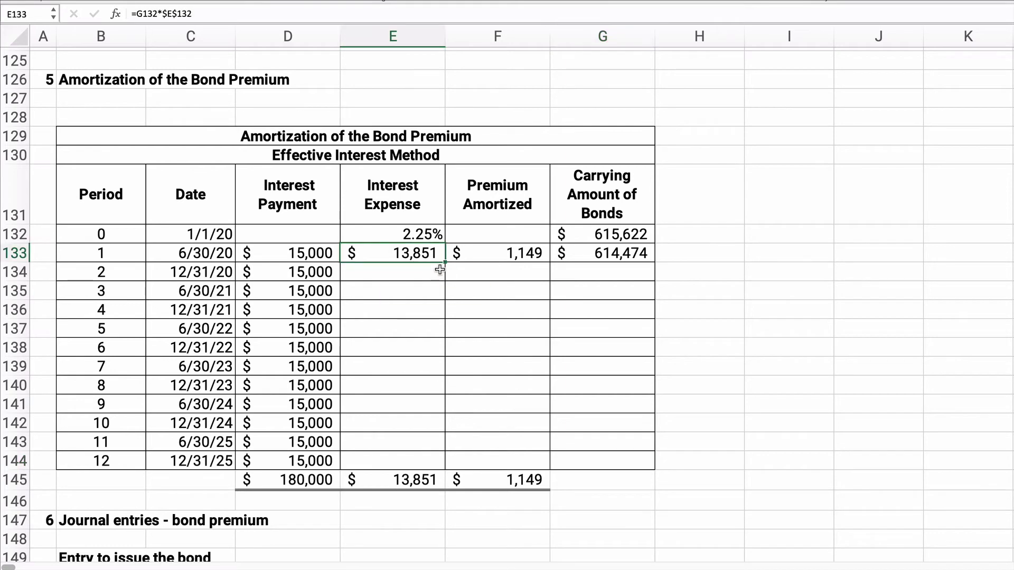
left_click_drag(440, 270, 447, 464)
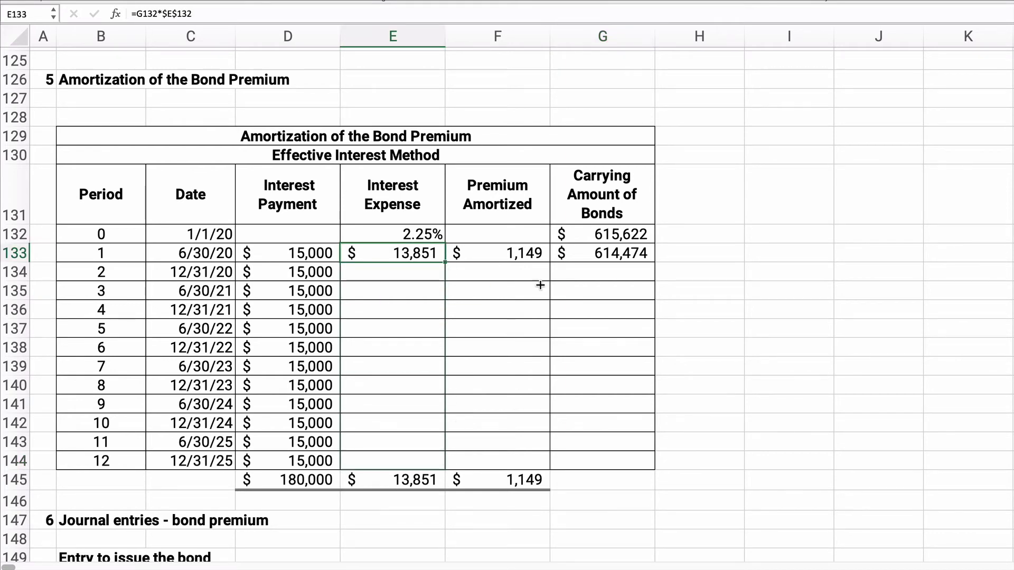
left_click(528, 258)
left_click_drag(549, 264, 551, 466)
left_click(637, 259)
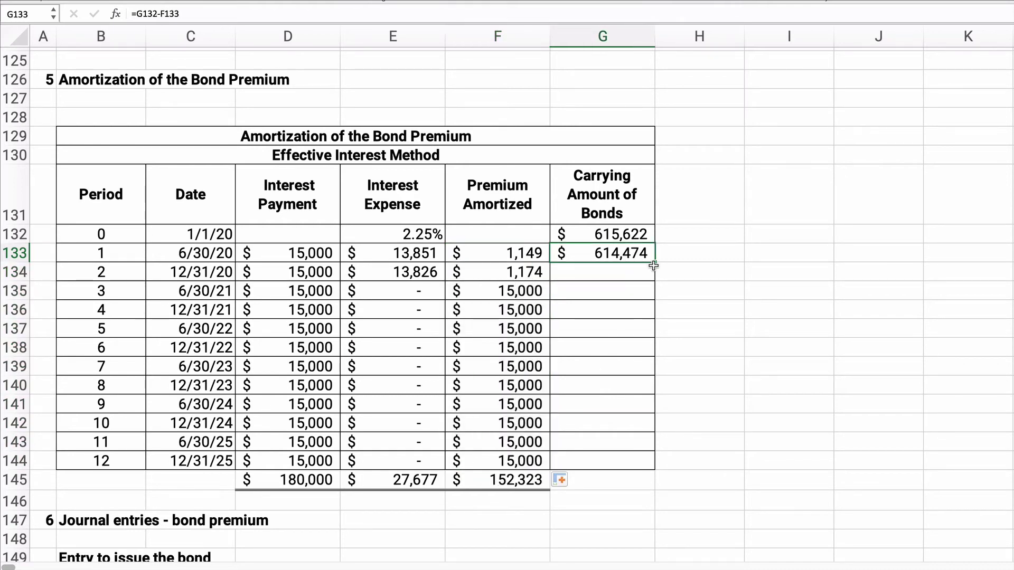
left_click_drag(654, 264, 657, 463)
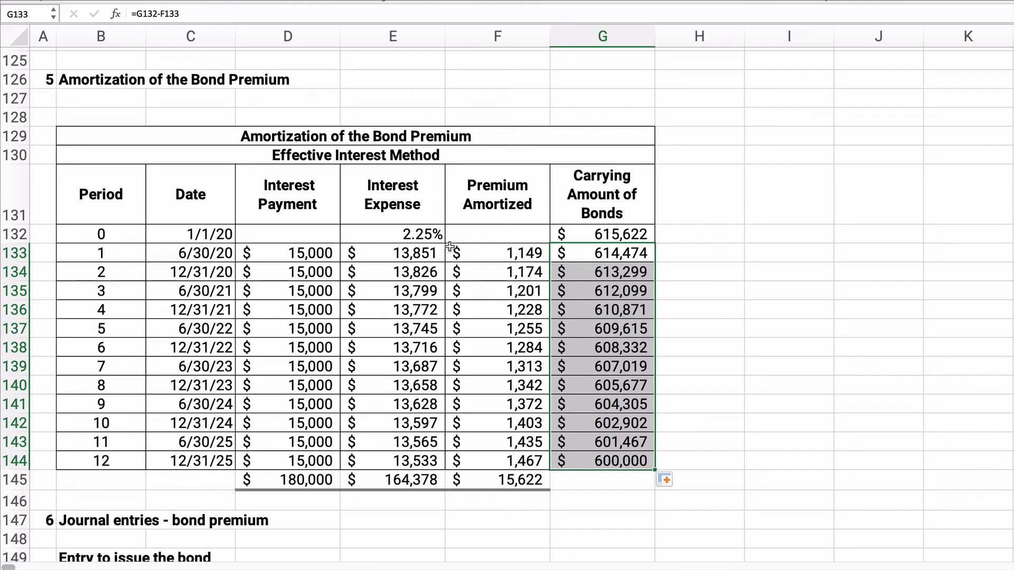
left_click(510, 480)
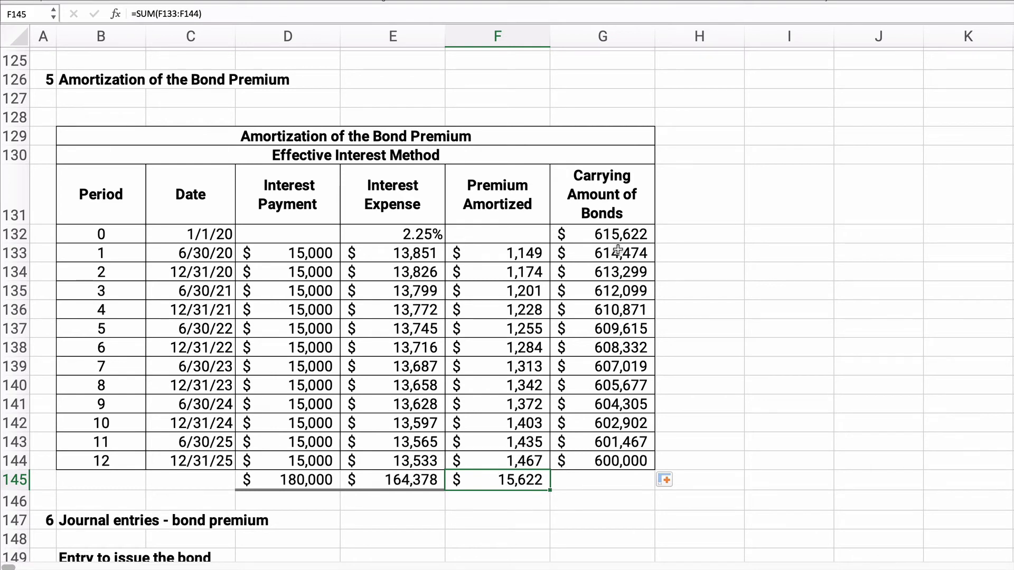
left_click_drag(610, 236, 608, 454)
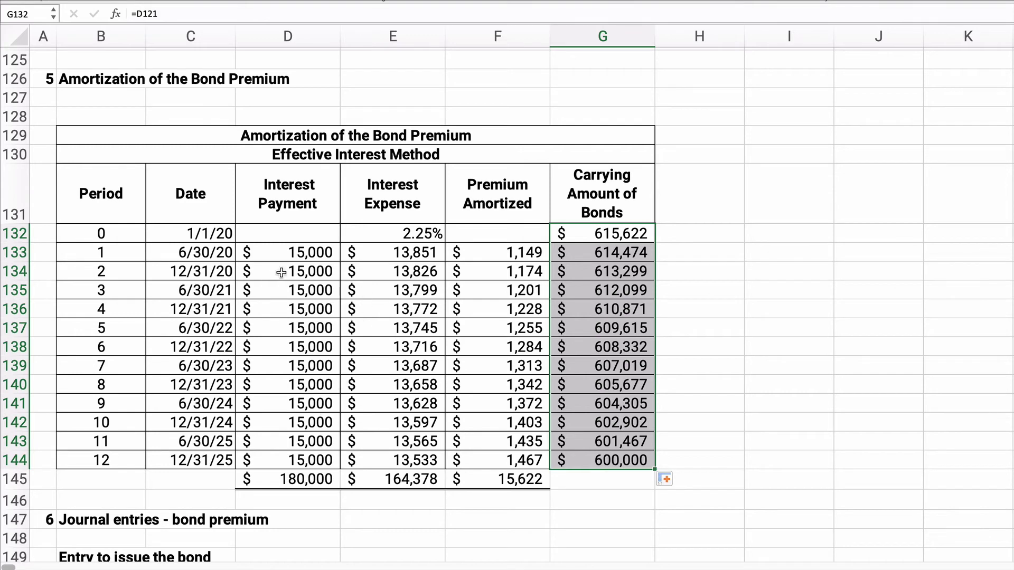
Highlight the issue entry's $615,622 Cash debit and the Premium on Bonds Payable credit.
left_click(603, 232)
scroll(389, 405, "down", 5)
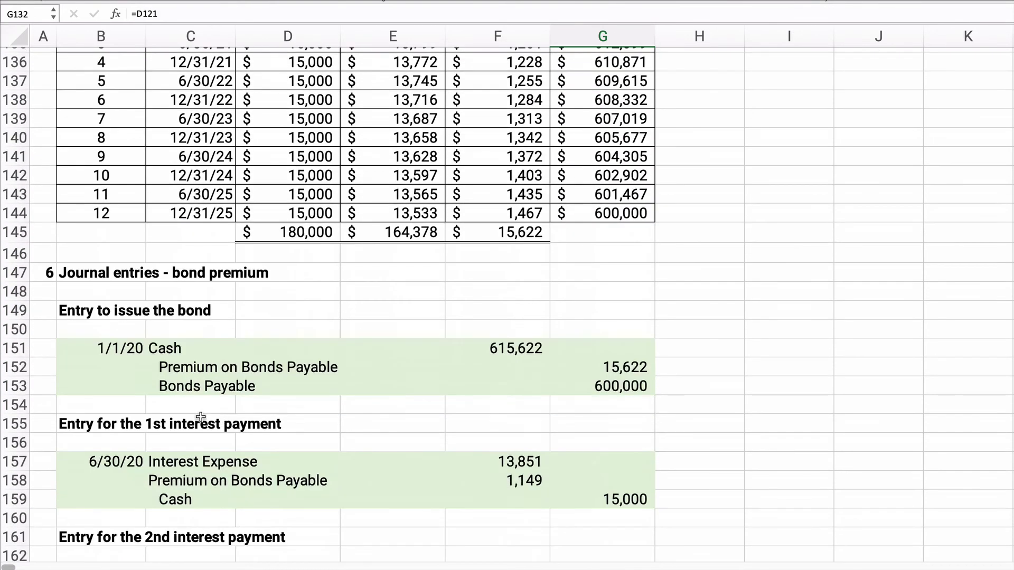
left_click(211, 352)
left_click_drag(211, 352, 489, 350)
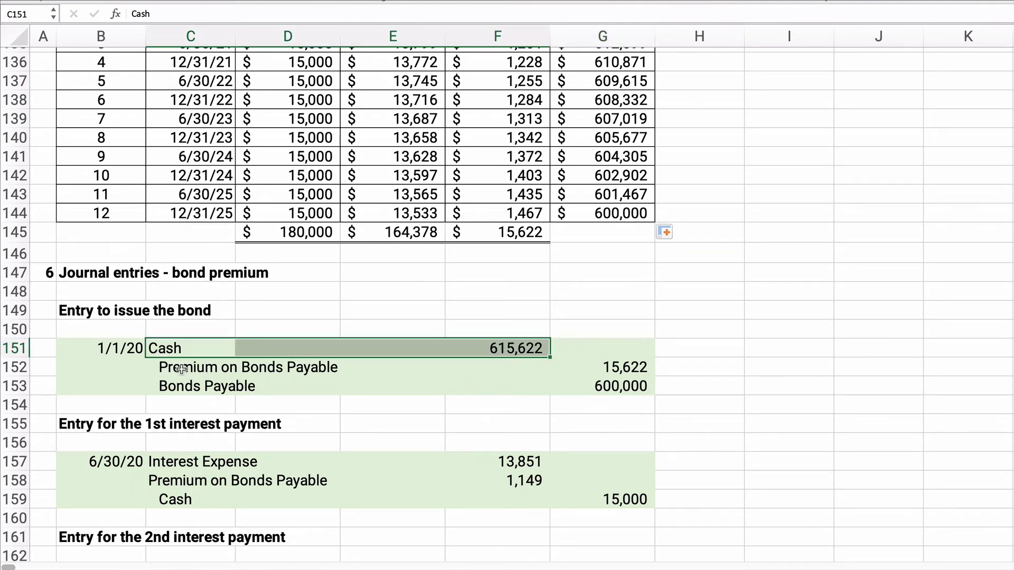
left_click_drag(183, 368, 611, 367)
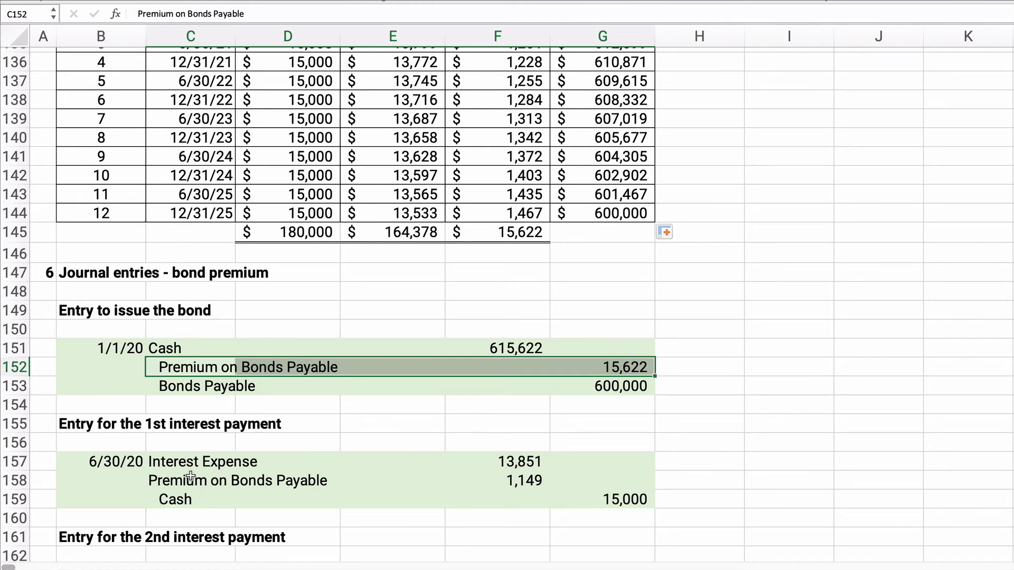
Compare period 1's amortization row with the first interest entry's $13,851 Interest Expense.
scroll(191, 476, "down", 1)
scroll(236, 372, "up", 4)
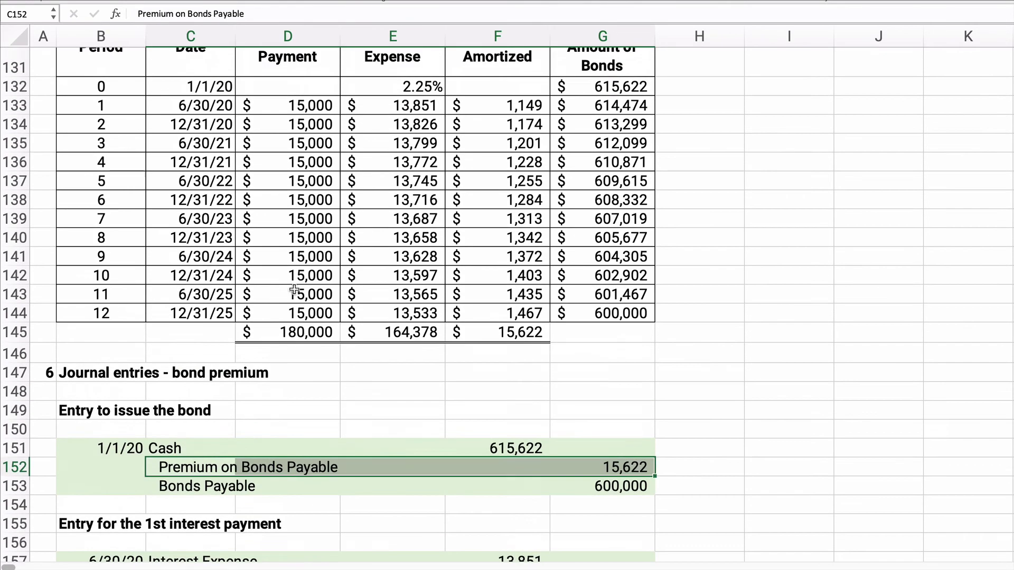
left_click(251, 105)
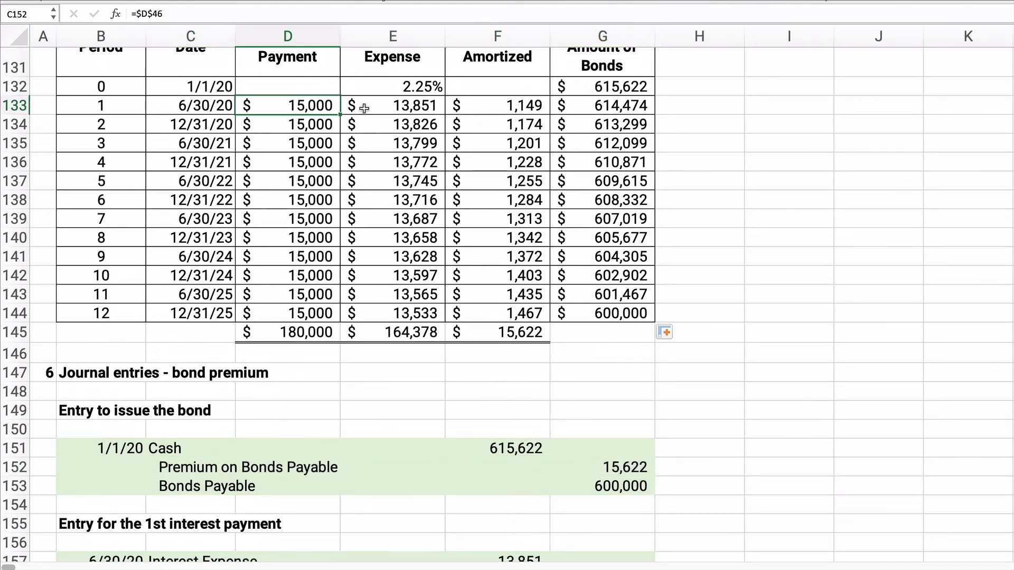
left_click_drag(365, 108, 604, 106)
scroll(774, 398, "down", 1)
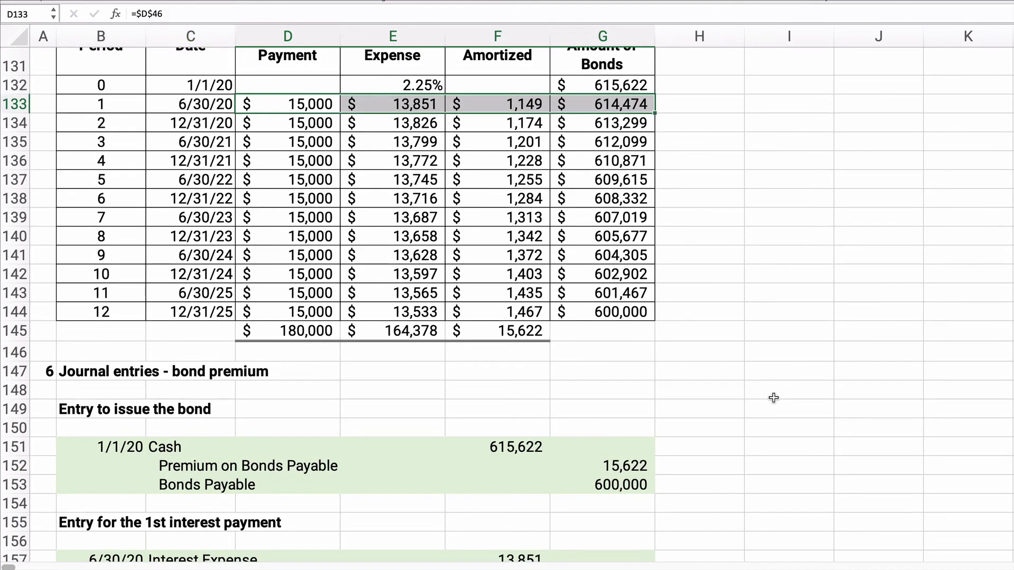
scroll(774, 398, "down", 2)
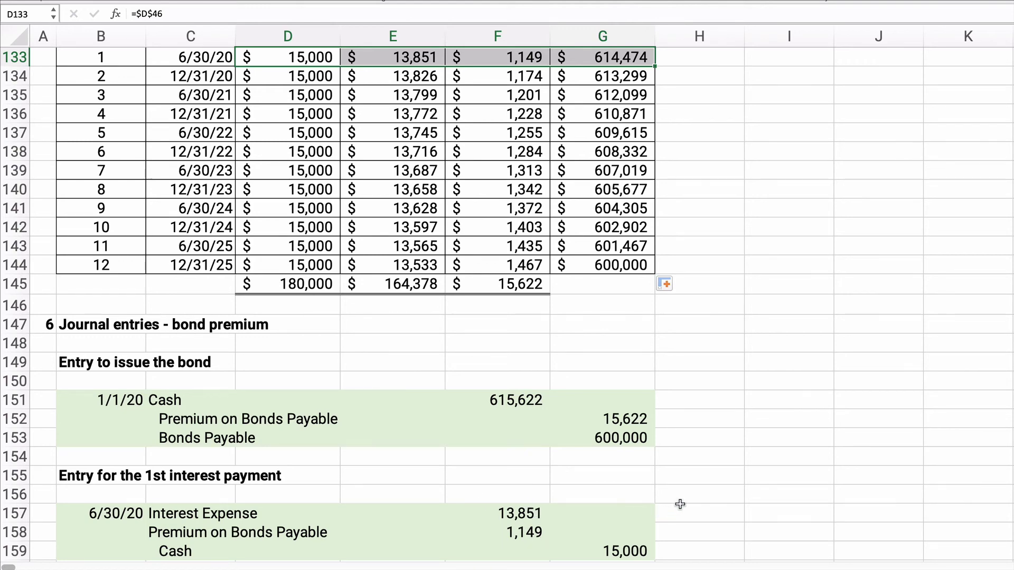
scroll(679, 507, "down", 2)
scroll(421, 119, "up", 2)
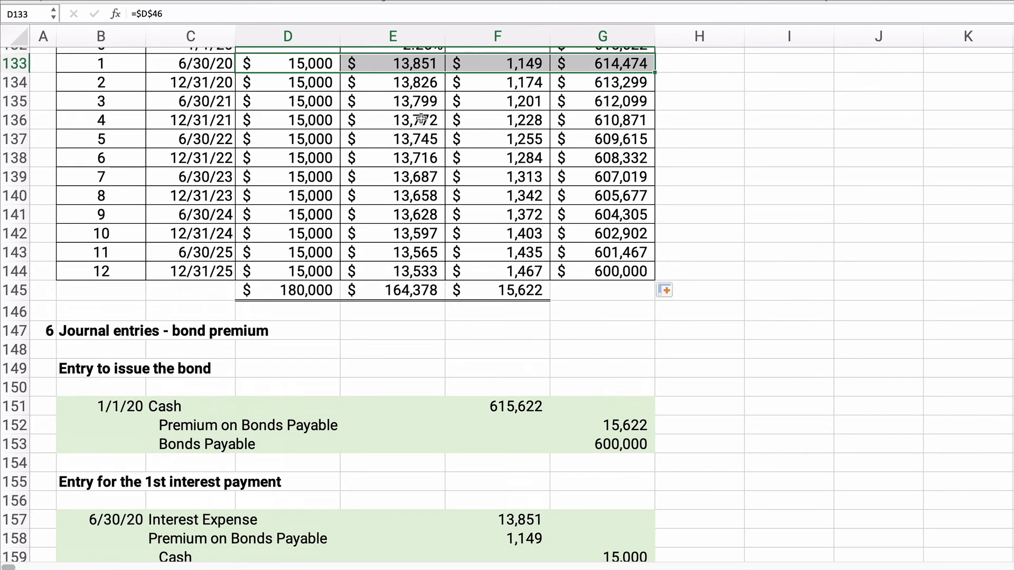
Highlight period 2's amortization row against the $13,826 interest expense entry.
left_click(419, 89)
left_click_drag(419, 89, 589, 80)
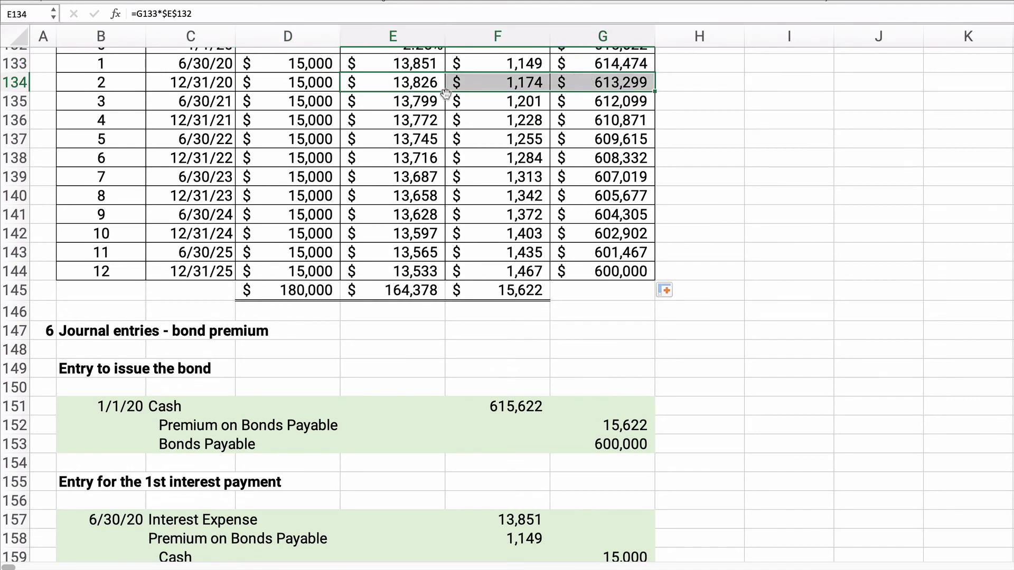
scroll(715, 344, "down", 4)
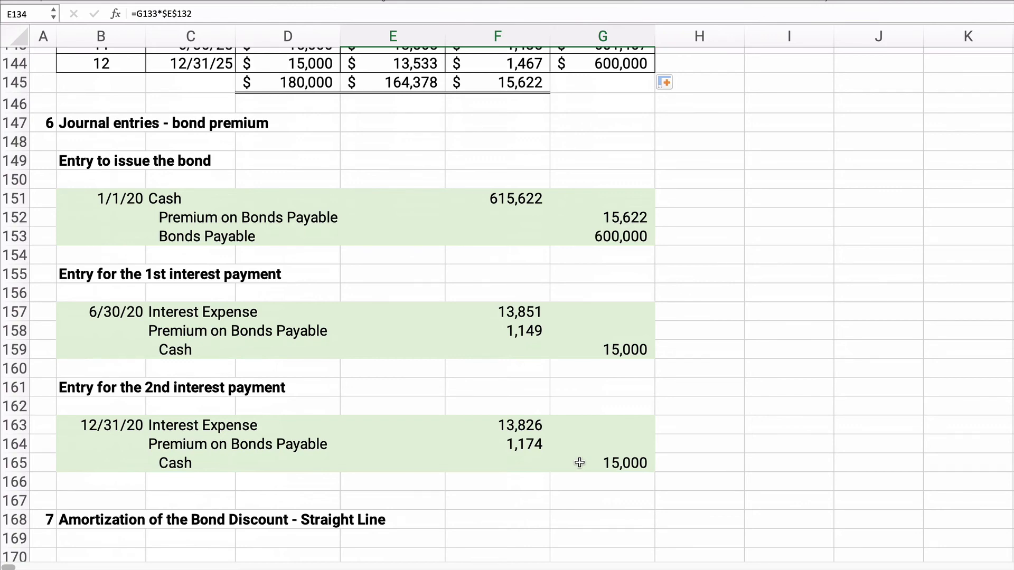
Clear the calculated figures from the straight-line bond discount table.
scroll(445, 468, "down", 1)
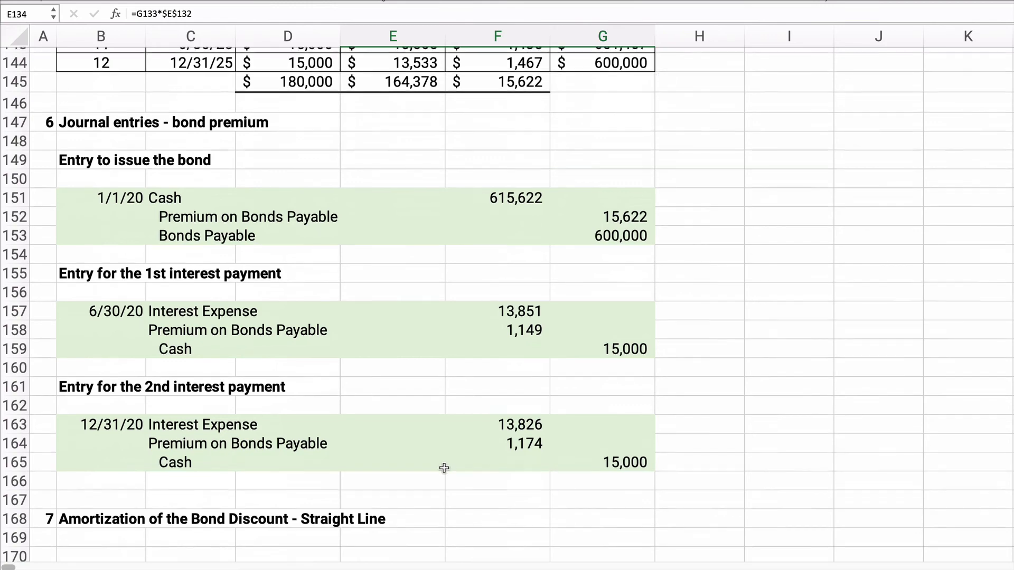
scroll(444, 468, "down", 6)
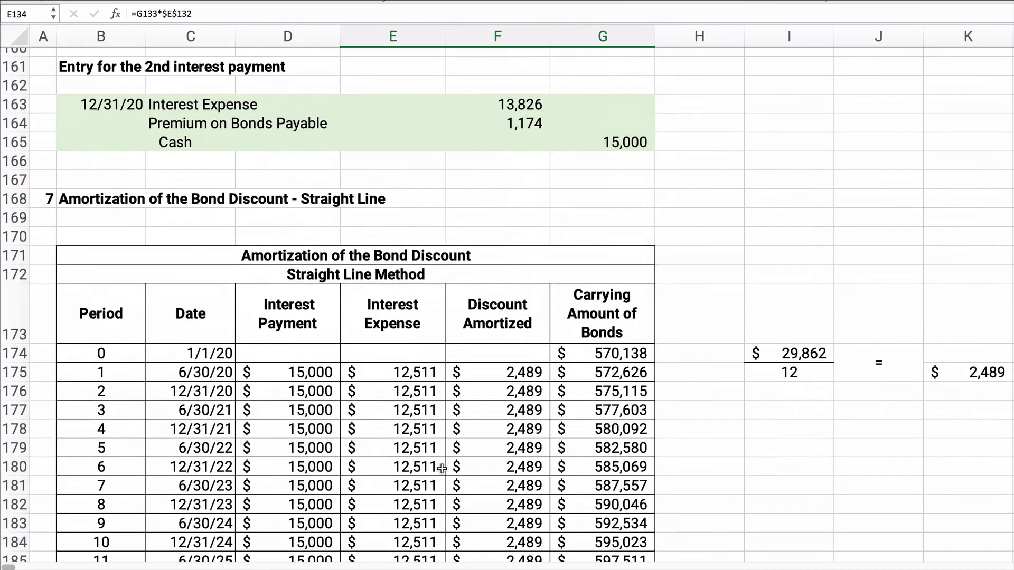
scroll(442, 469, "down", 2)
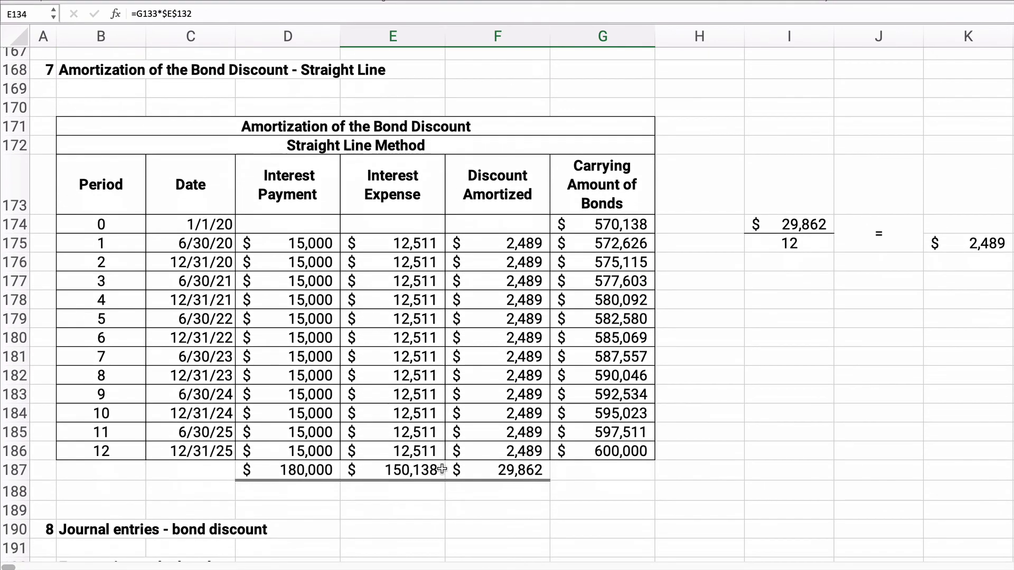
scroll(442, 468, "down", 1)
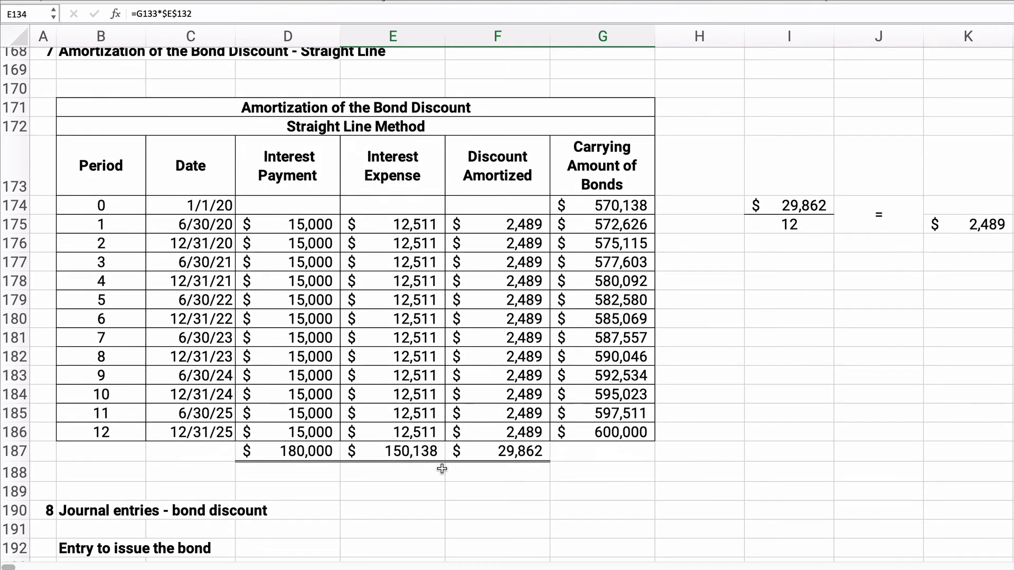
scroll(442, 468, "up", 1)
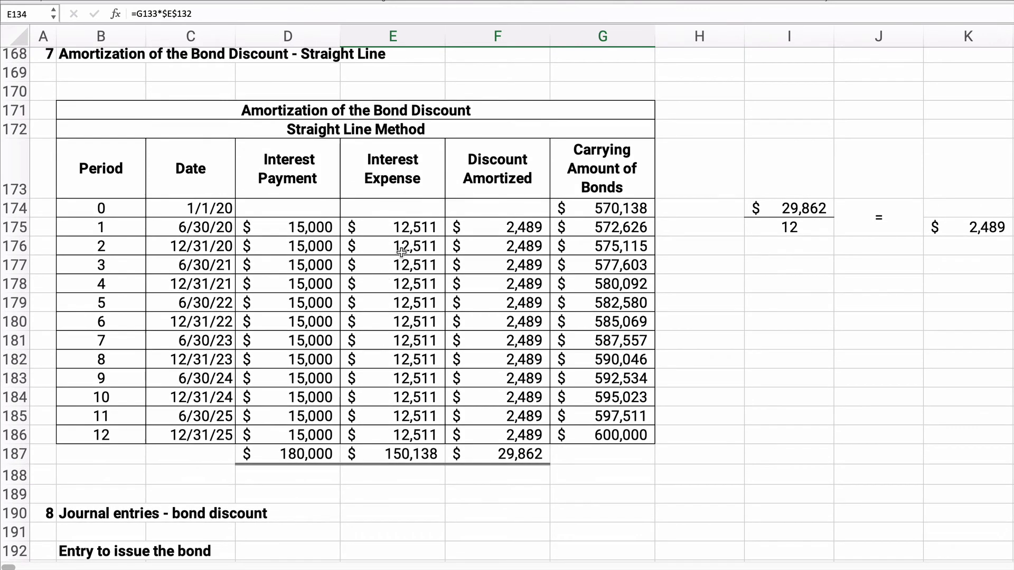
left_click_drag(383, 227, 611, 425)
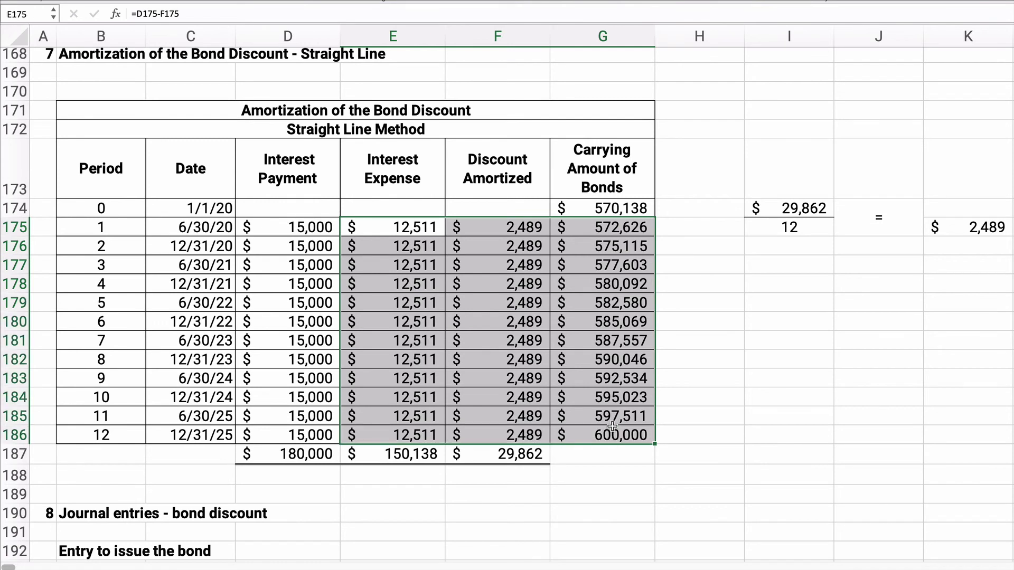
key("Delete")
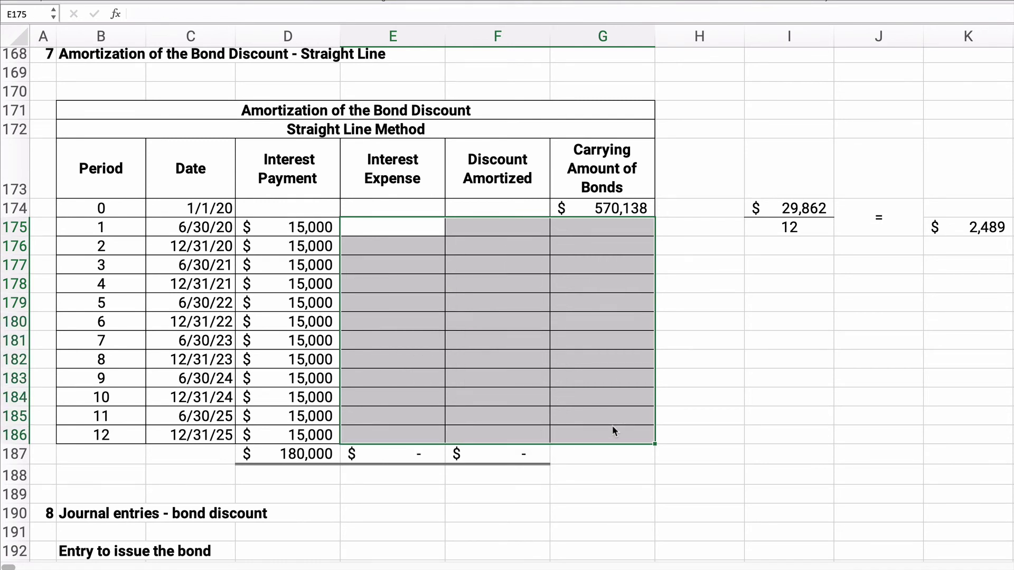
Review the $570,138 opening amount and the $29,862 ÷ 12 = $2,489 per-period amortization formulas.
left_click(614, 211)
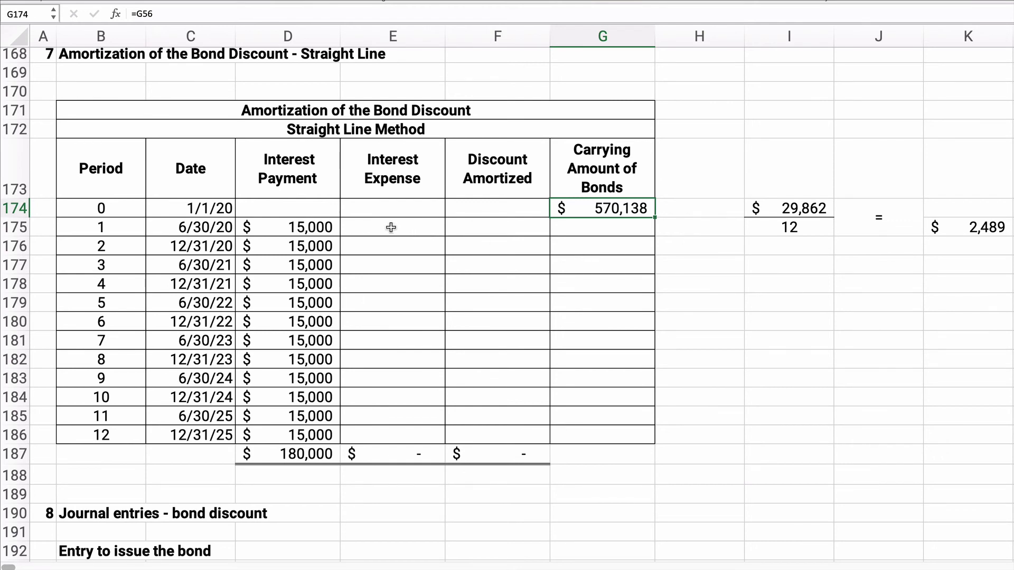
left_click(776, 211)
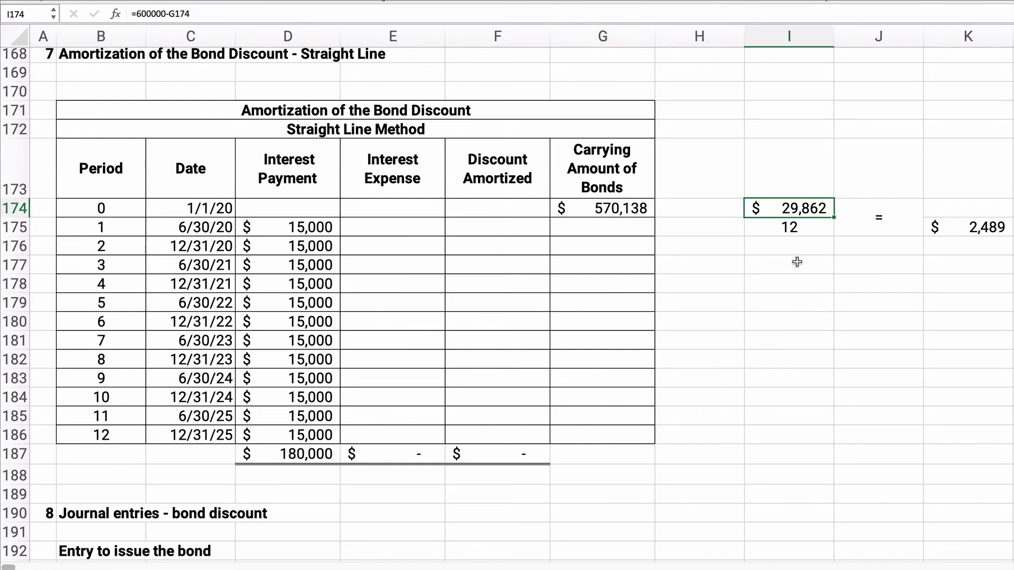
left_click(792, 228)
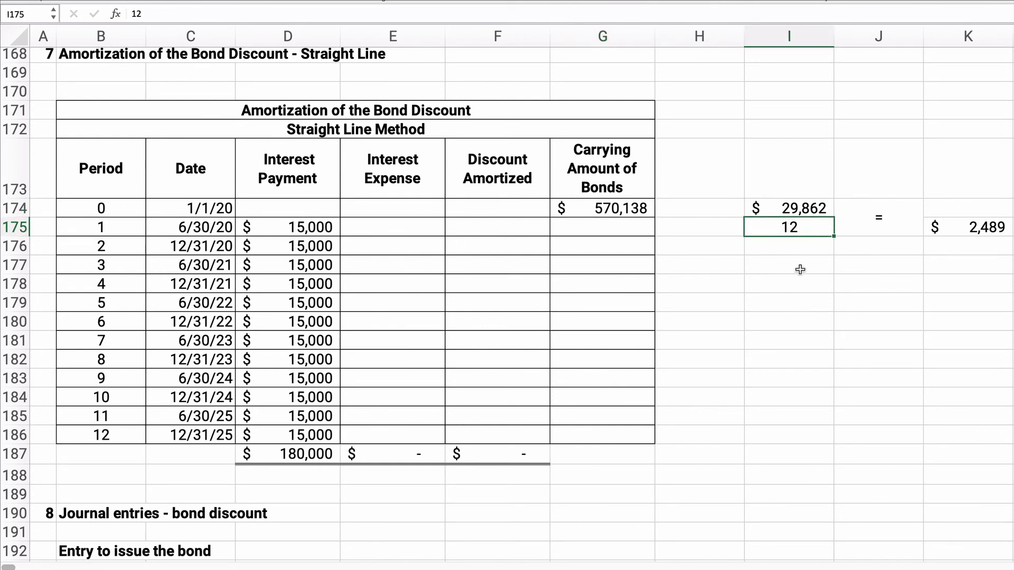
left_click(951, 233)
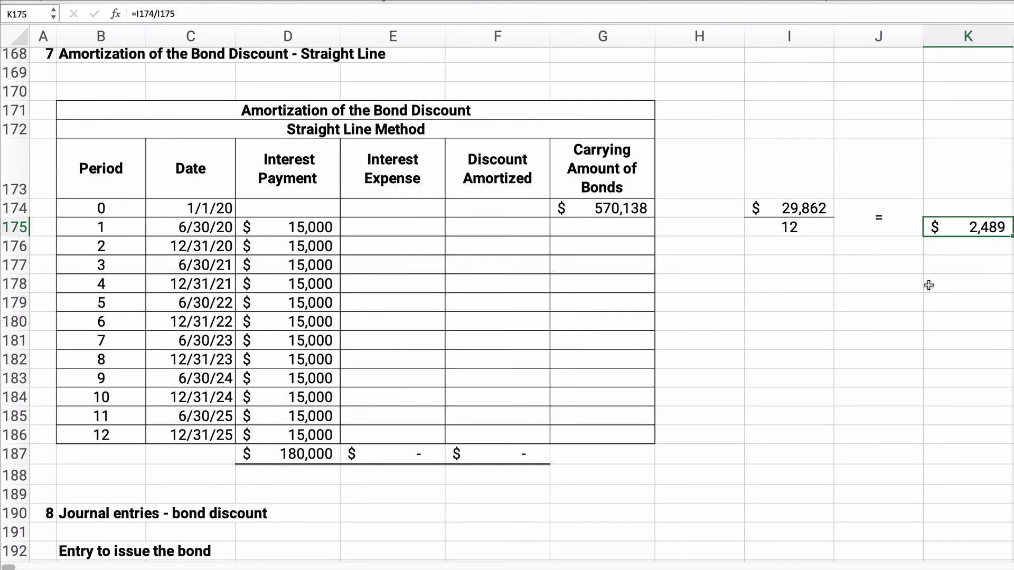
Fill Discount Amortized with =$K$175 ($2,489) for periods 1 through 12.
left_click(507, 228)
type("=")
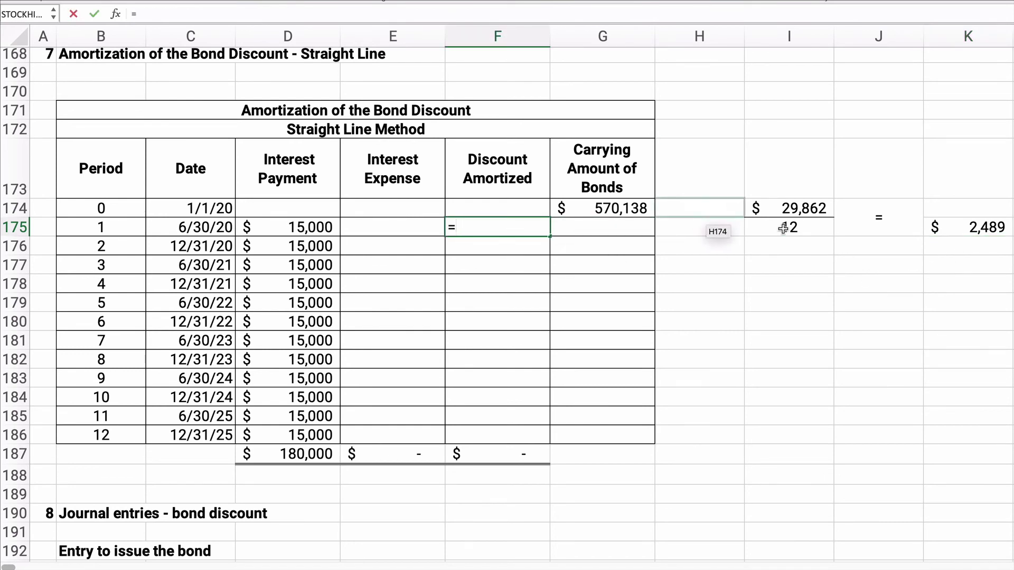
left_click(971, 228)
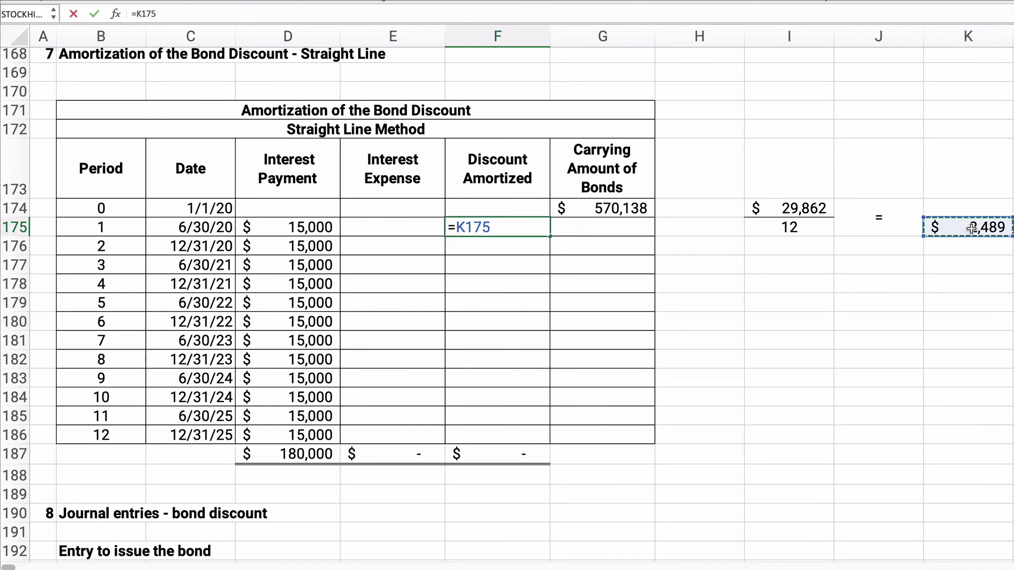
key("F4")
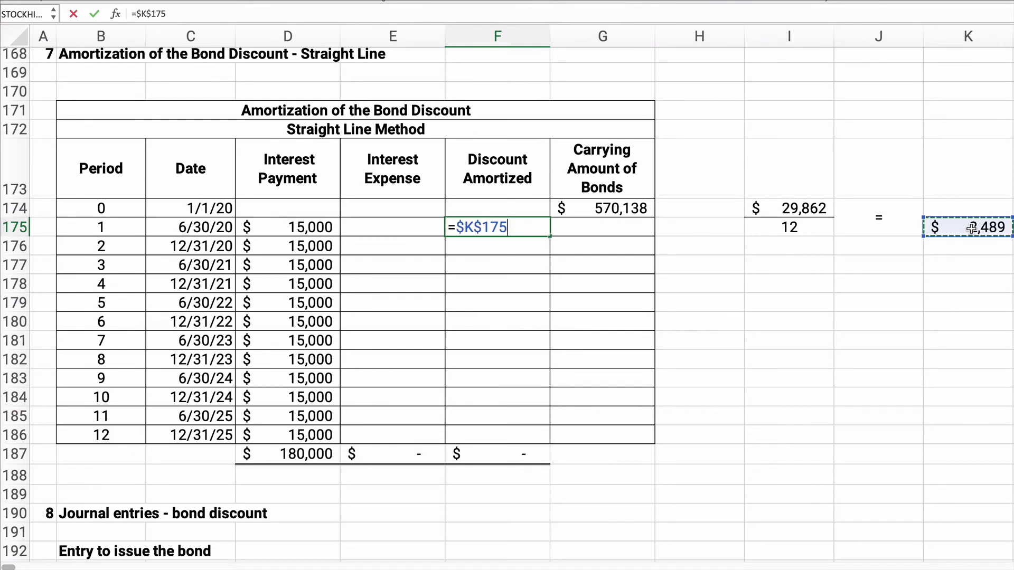
key("Return")
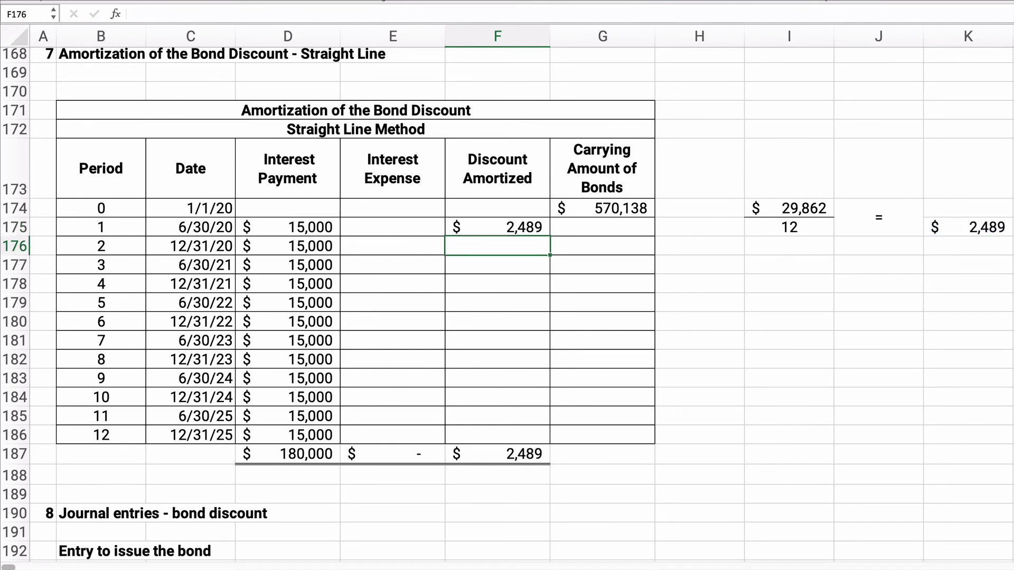
left_click(543, 229)
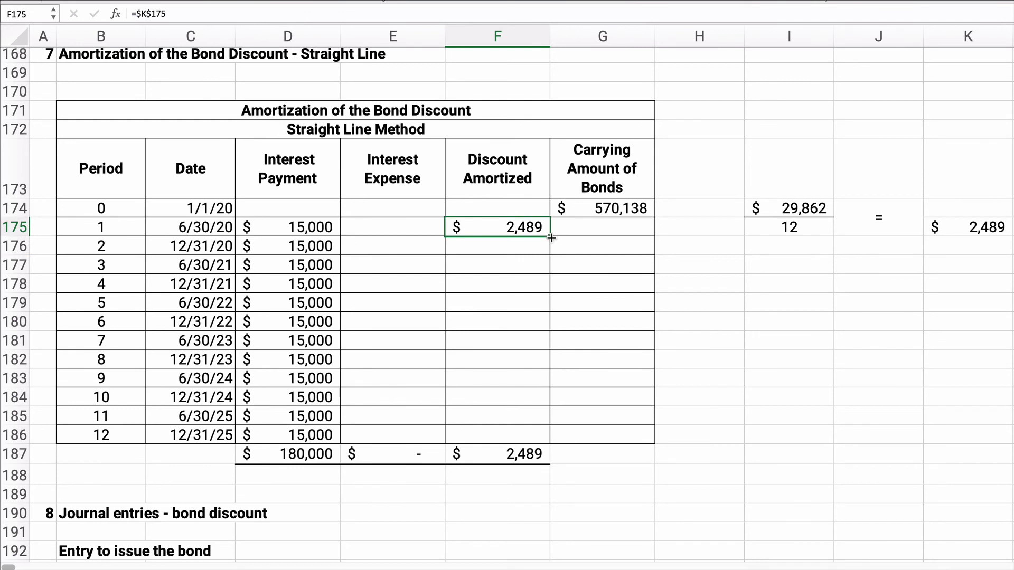
left_click_drag(550, 236, 556, 435)
Fill Interest Expense with =D175-F175 ($12,511) down through period 12.
left_click(380, 229)
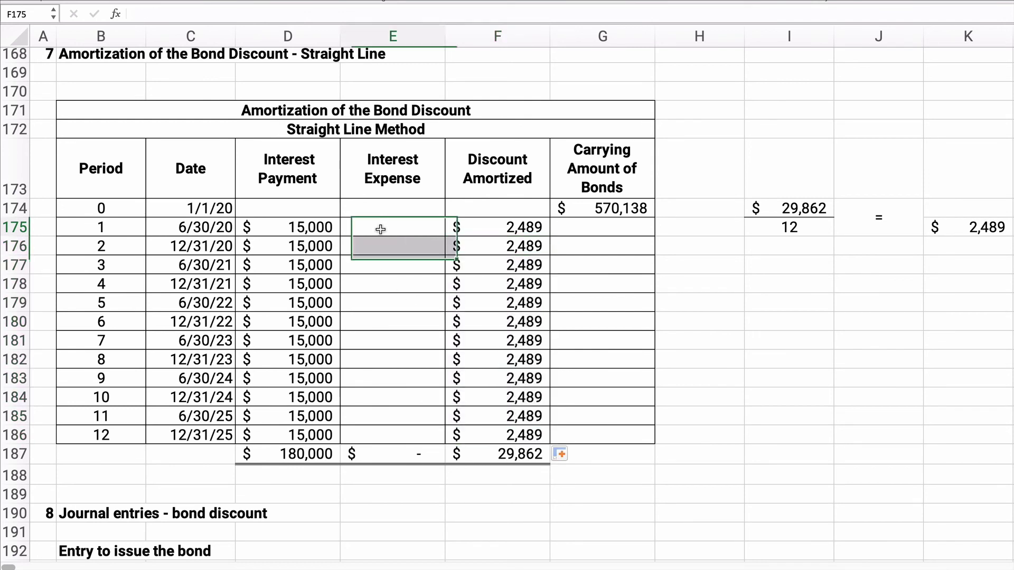
type("=")
key("Left")
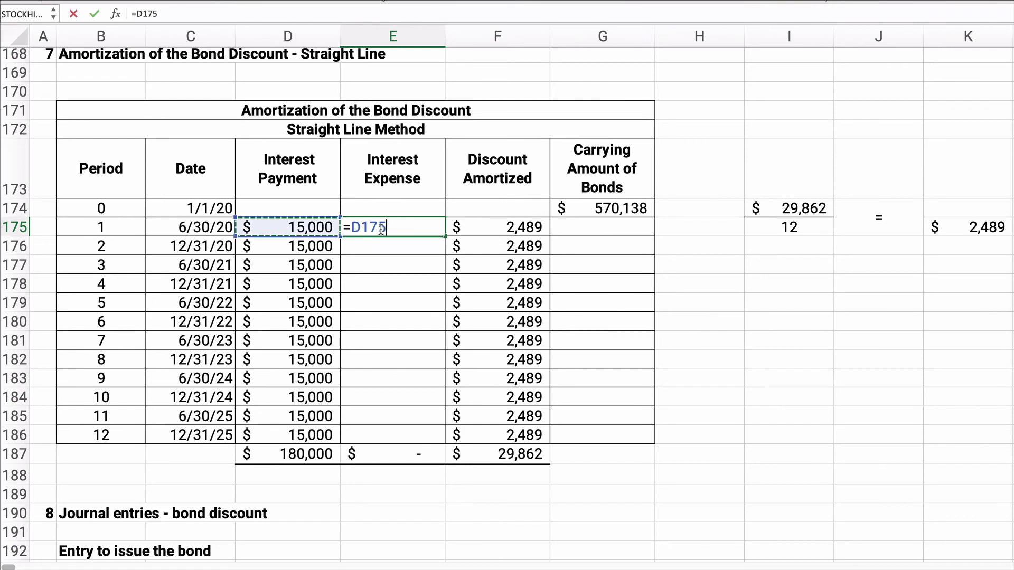
type("-")
key("Right")
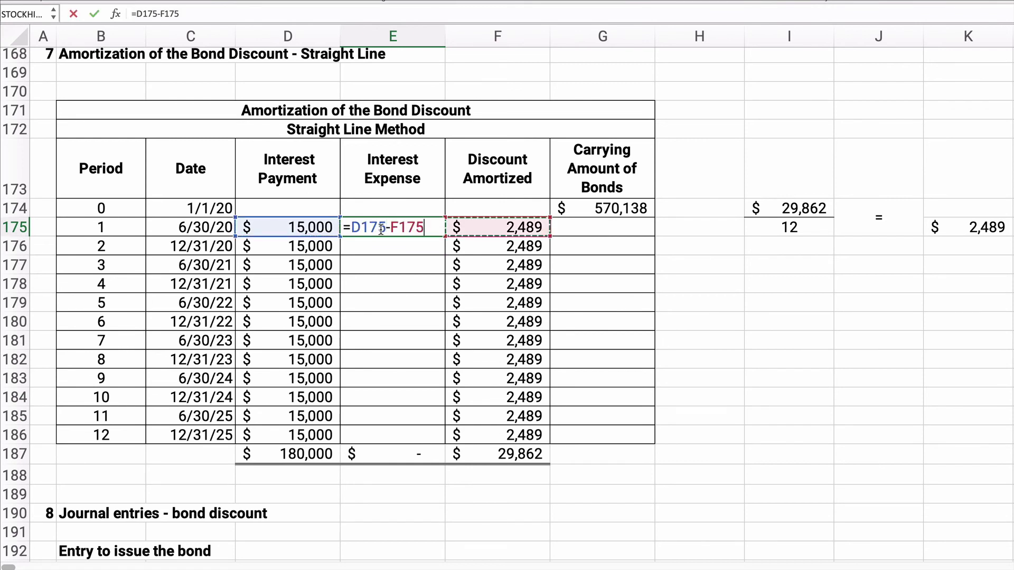
key("Return")
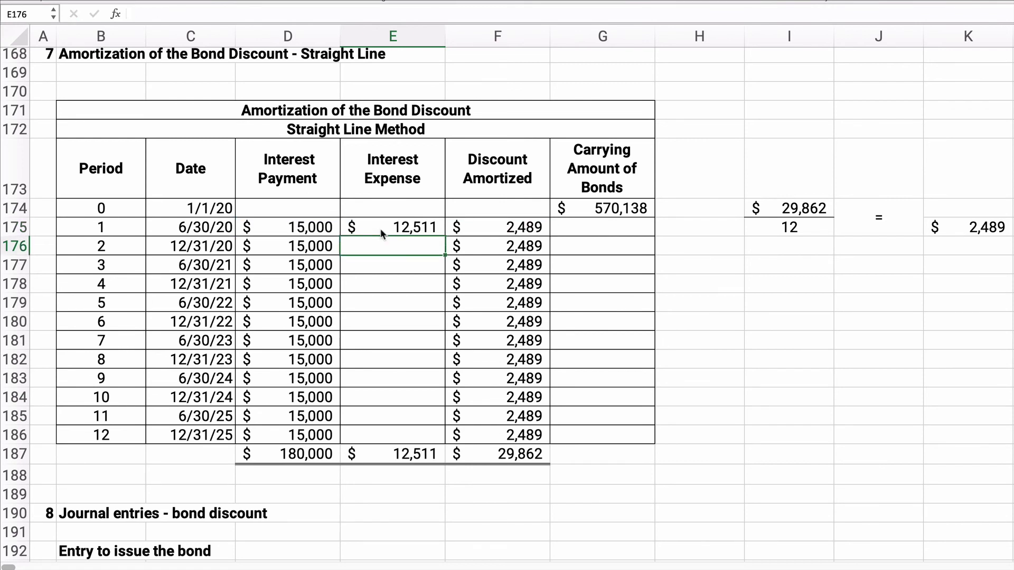
left_click(407, 228)
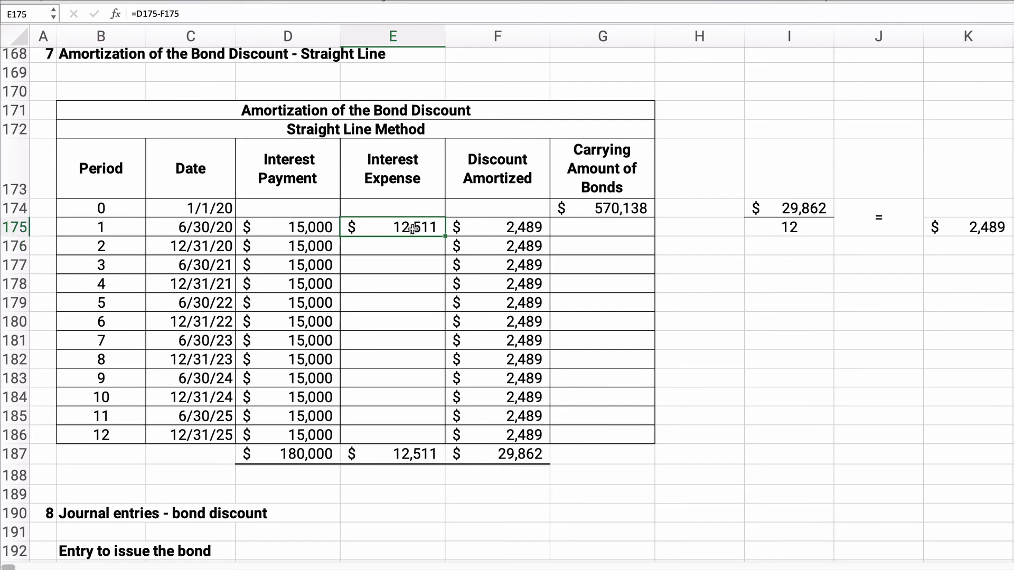
double_click(446, 237)
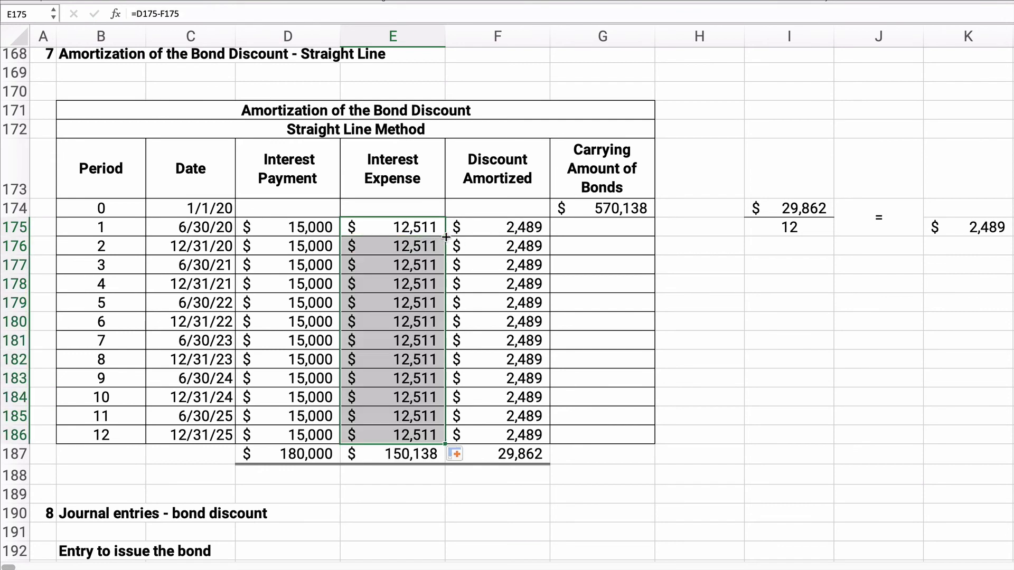
Enter =G174+F175 in G175 and fill carrying amounts down to $600,000 at period 12.
left_click(575, 232)
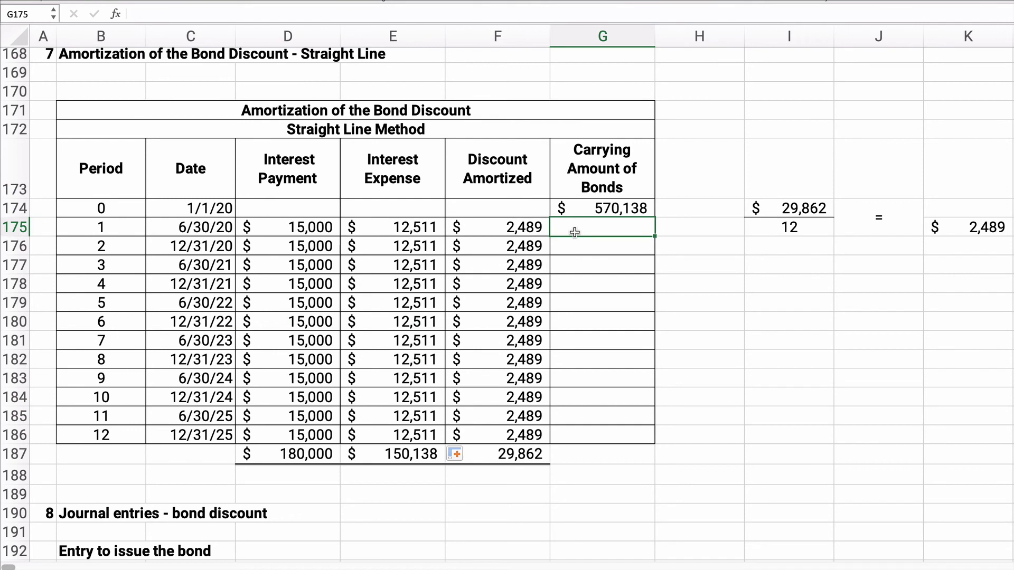
type("=")
key("Up")
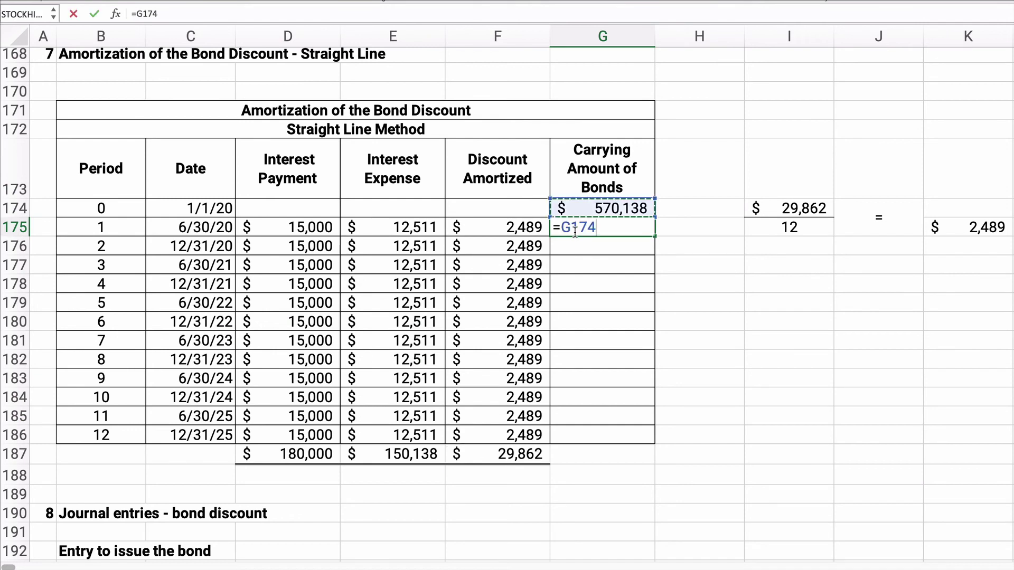
type("+")
key("Left")
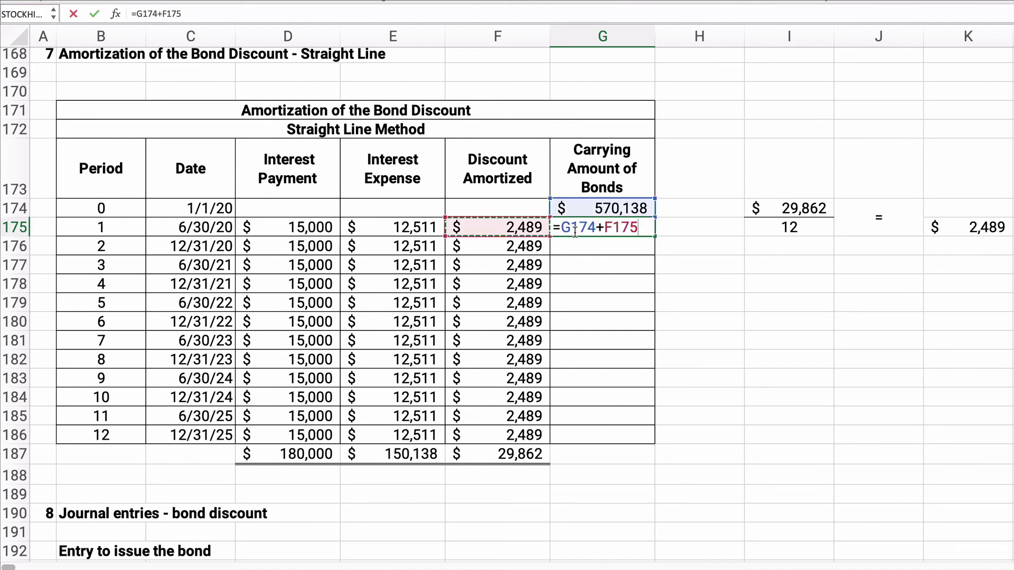
key("Return")
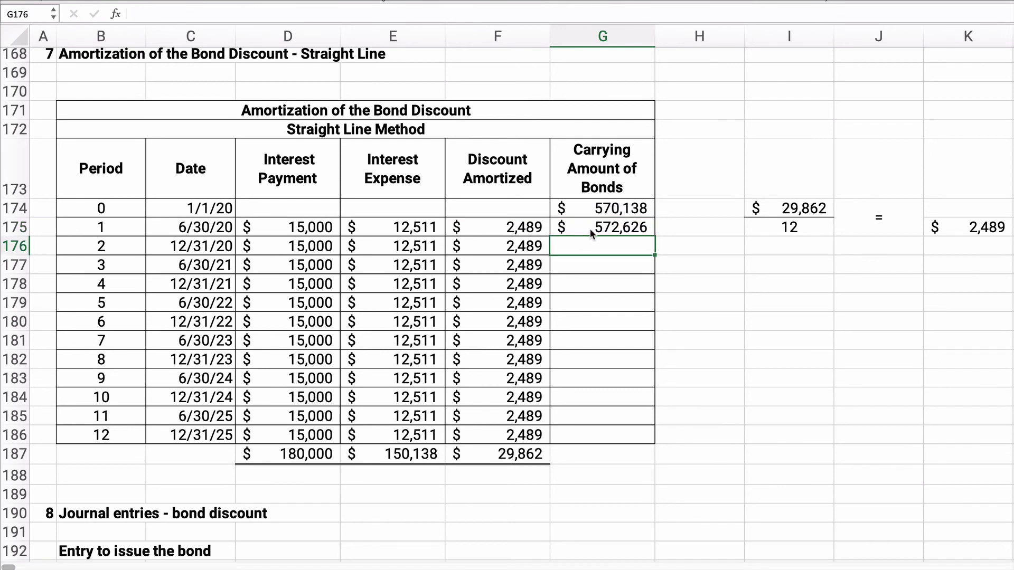
left_click(595, 229)
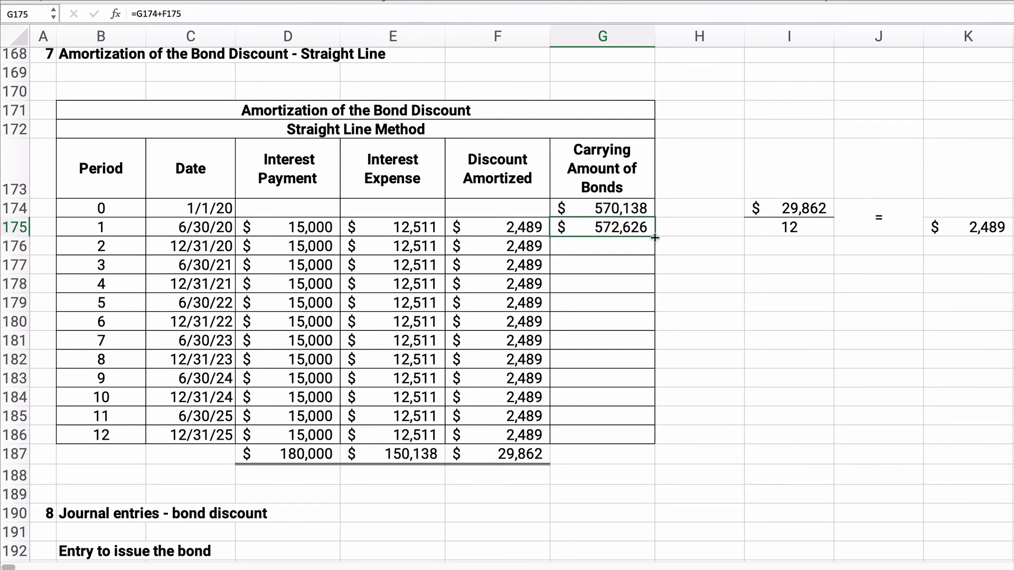
double_click(654, 238)
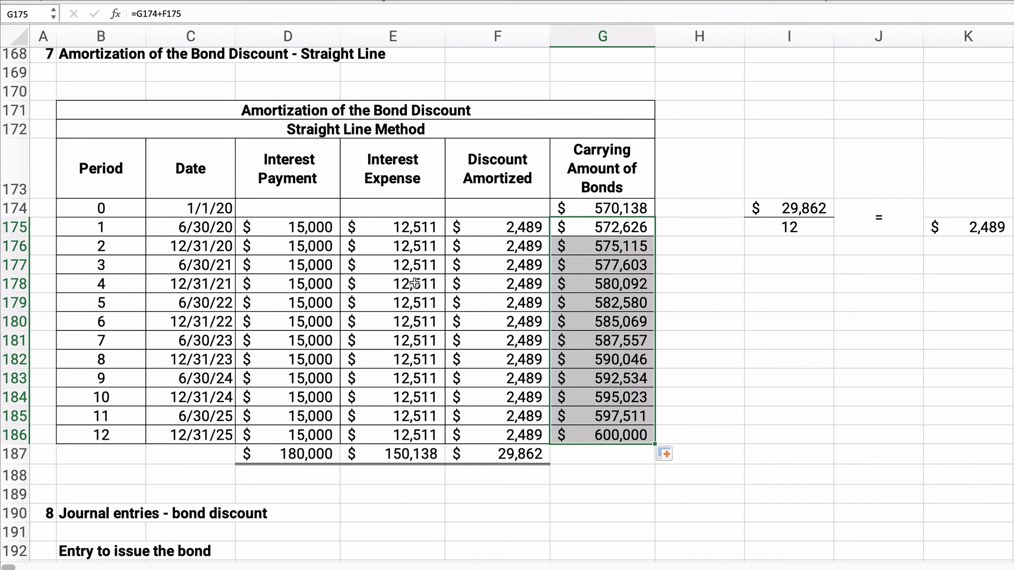
left_click_drag(303, 232, 513, 434)
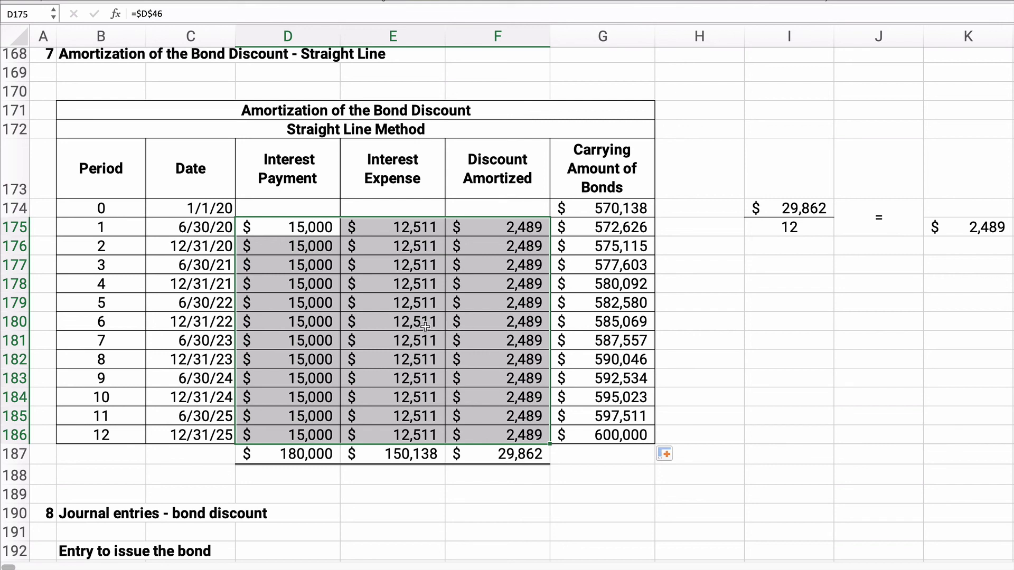
scroll(373, 353, "down", 3)
scroll(372, 353, "down", 6)
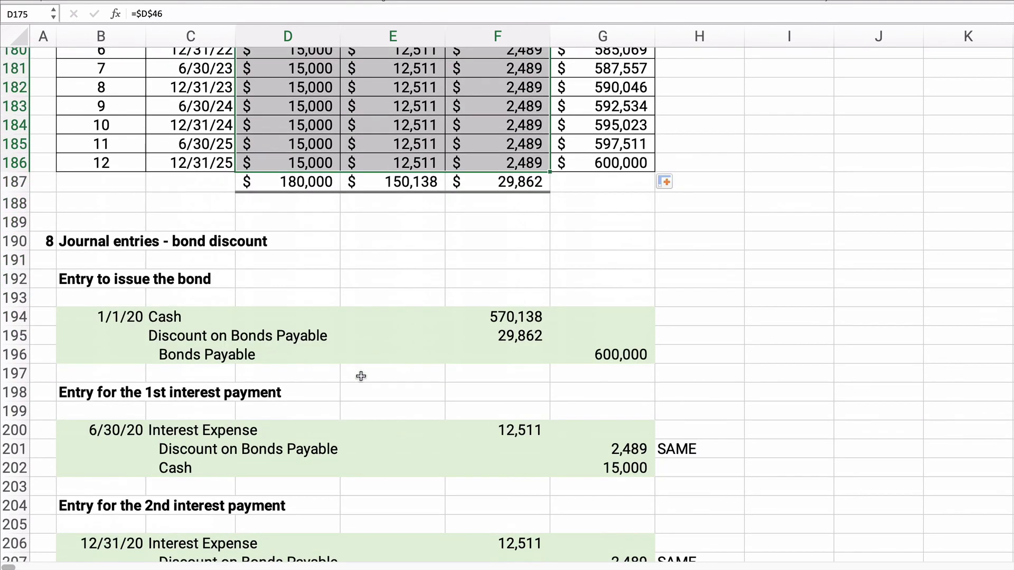
left_click_drag(173, 317, 600, 363)
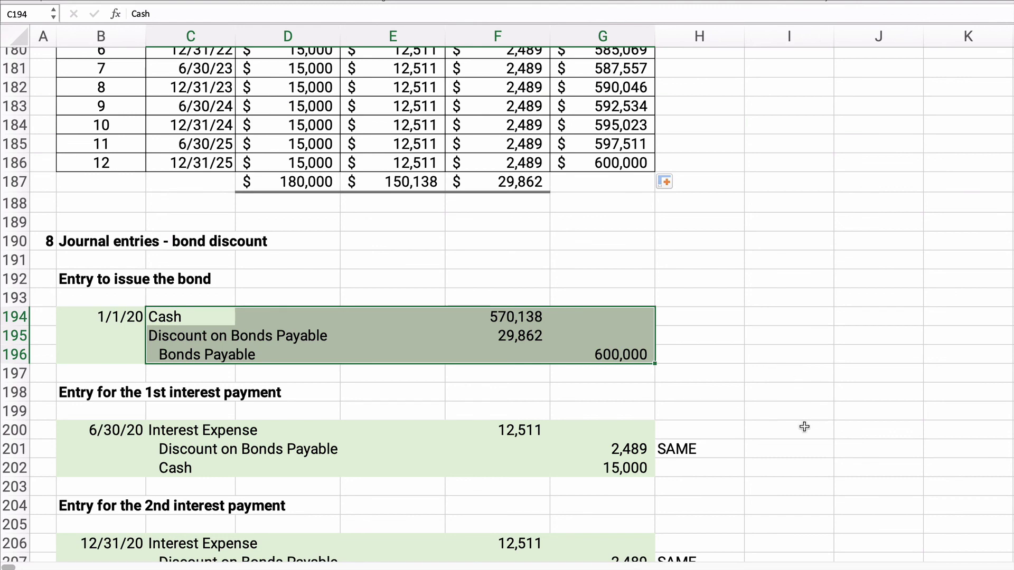
scroll(805, 428, "down", 3)
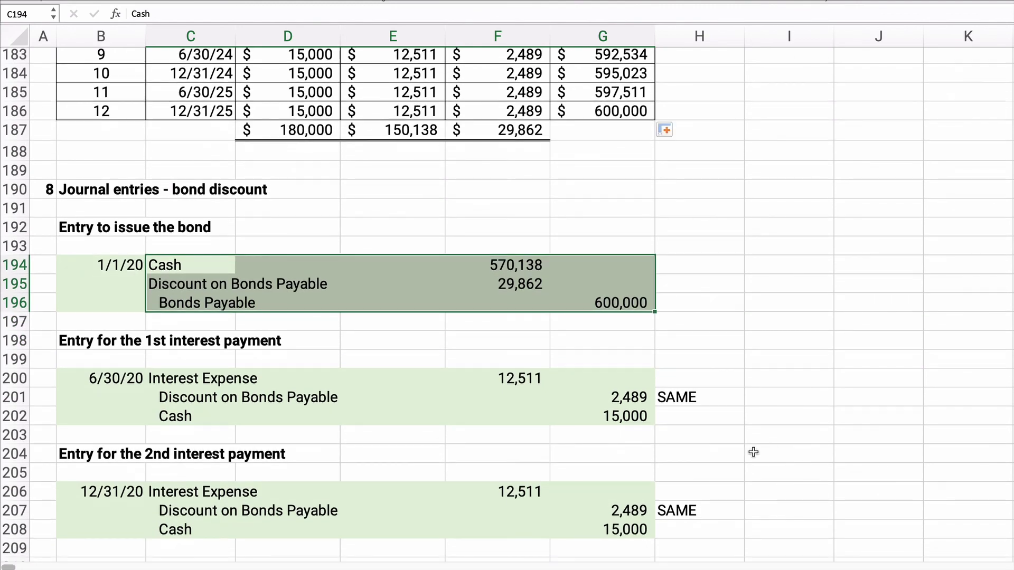
left_click(169, 377)
left_click_drag(191, 397, 615, 531)
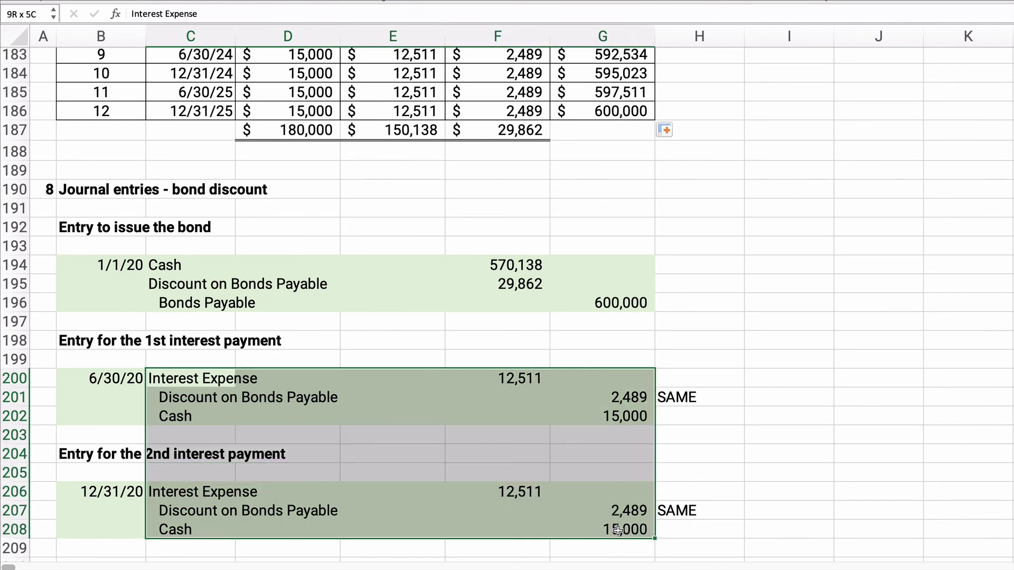
left_click(499, 379)
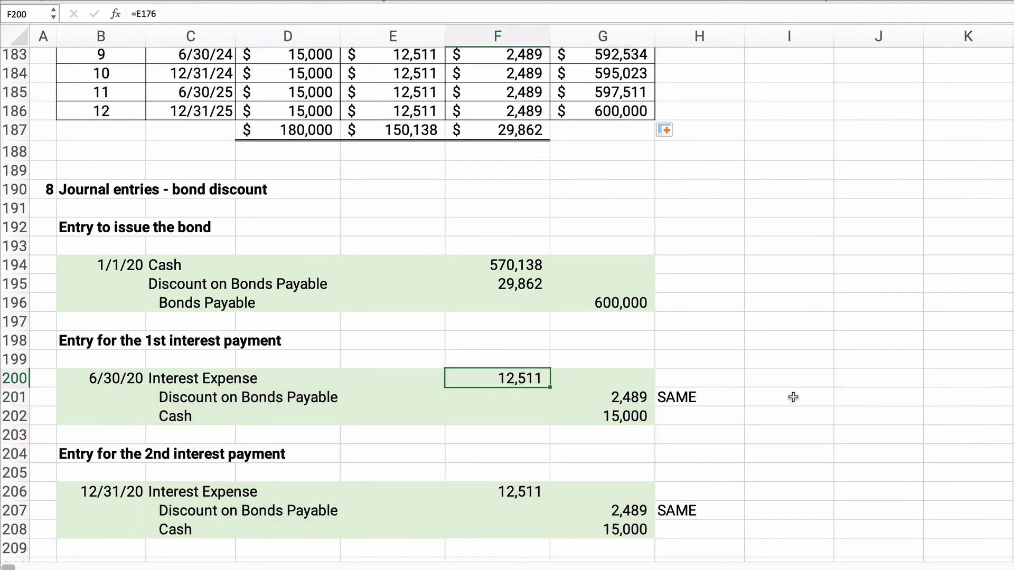